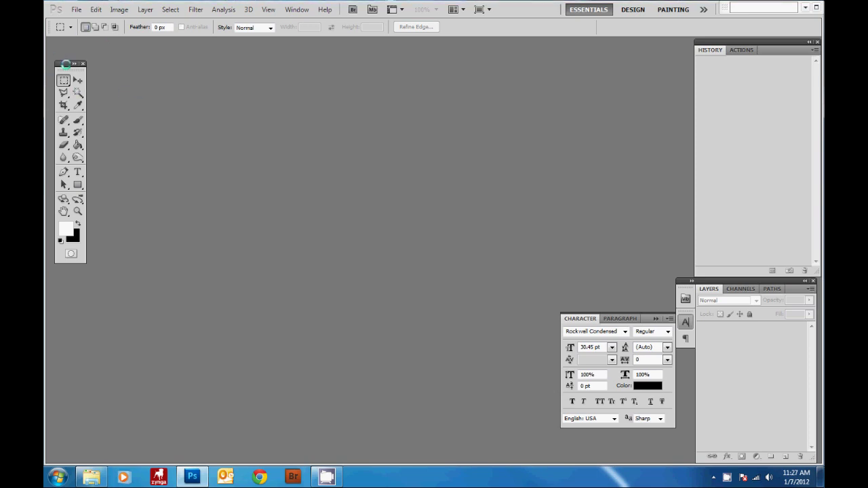
- Start a new document and set both its width and height to 12 inches
{"action": "left_click_drag", "start_coordinate": [68, 63], "coordinate": [60, 42]}
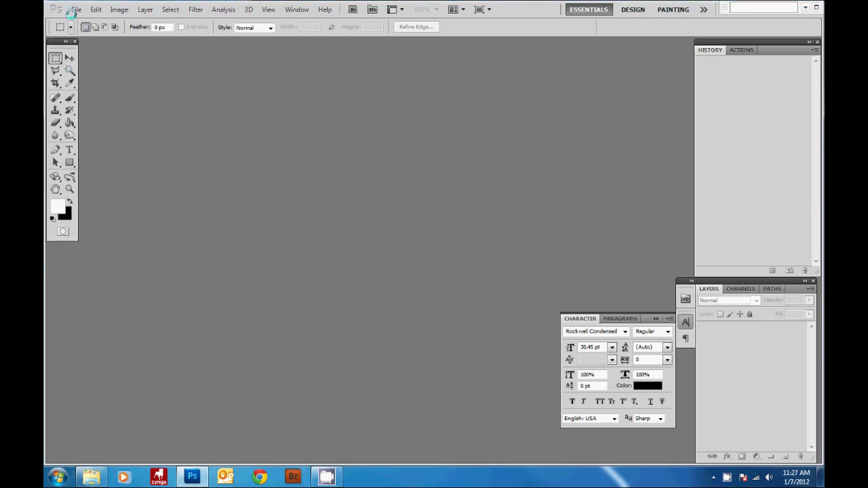
{"action": "left_click", "coordinate": [75, 10]}
{"action": "left_click", "coordinate": [88, 21]}
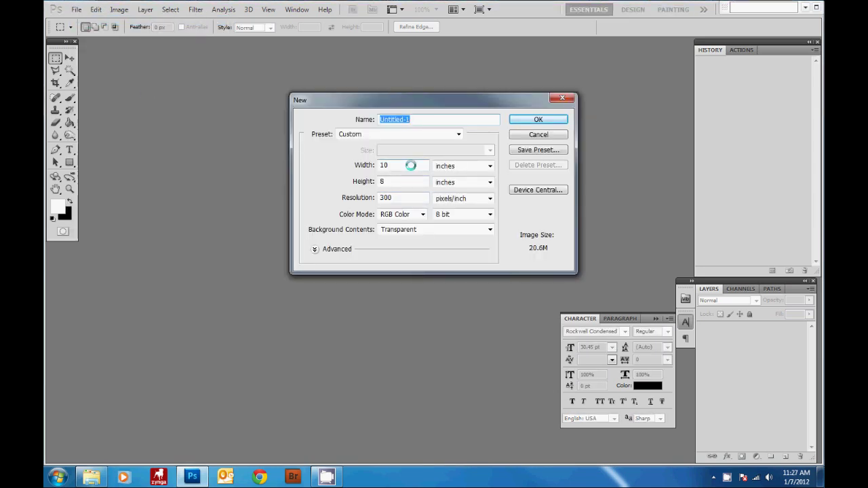
{"action": "double_click", "coordinate": [407, 165]}
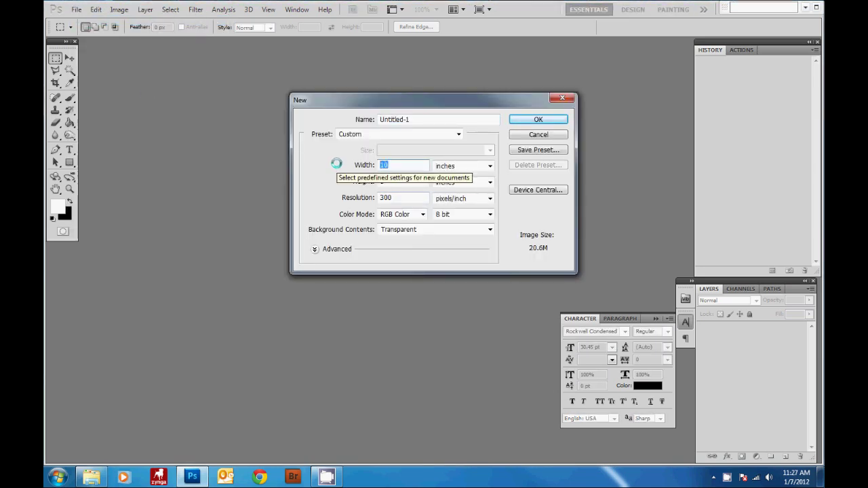
{"action": "type", "text": "12"}
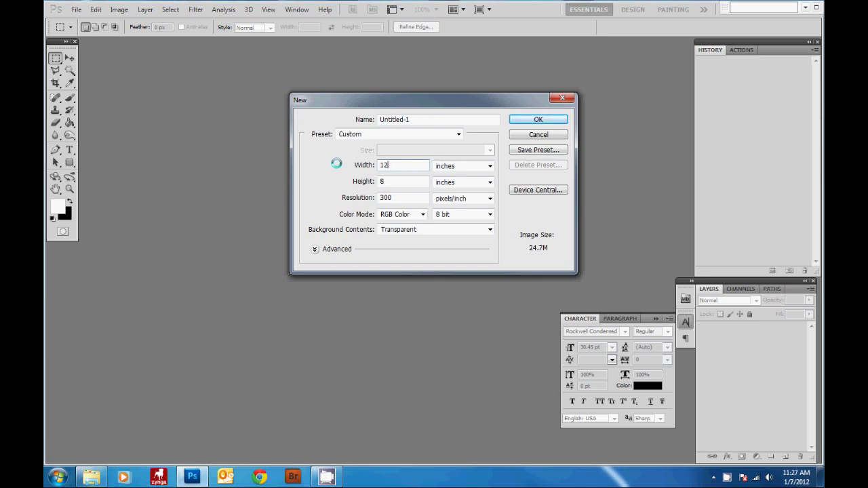
{"action": "key", "text": "Tab"}
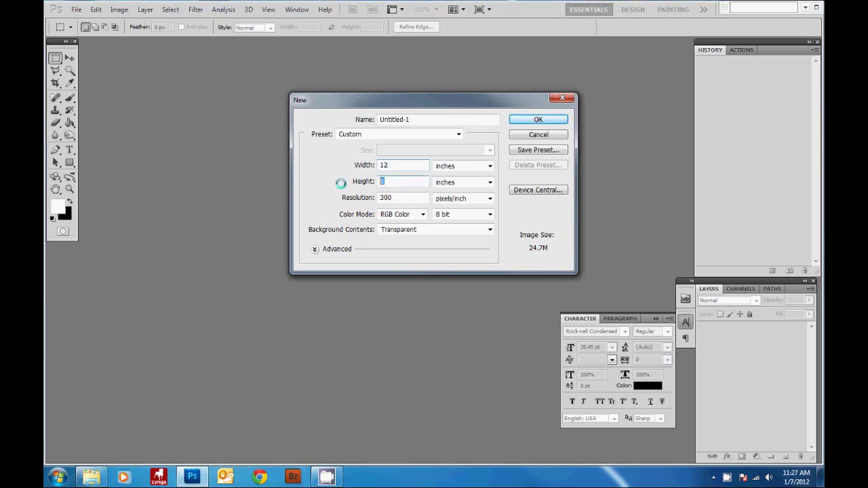
{"action": "type", "text": "12"}
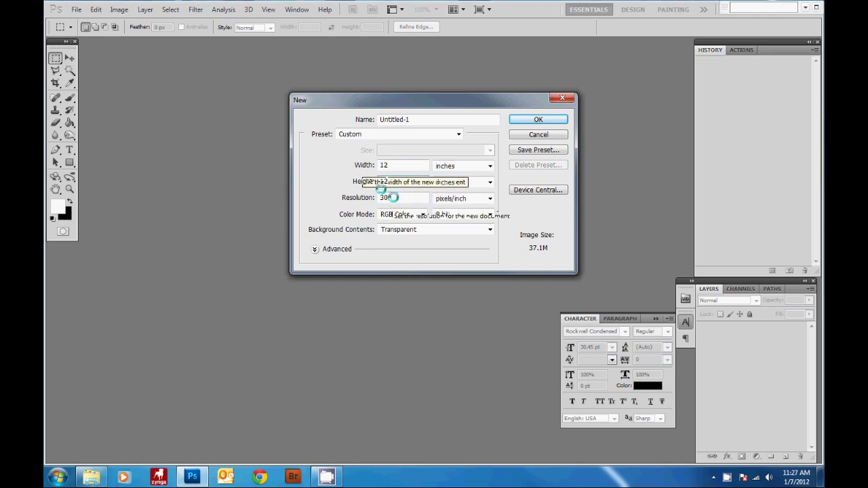
{"action": "key", "text": "Tab"}
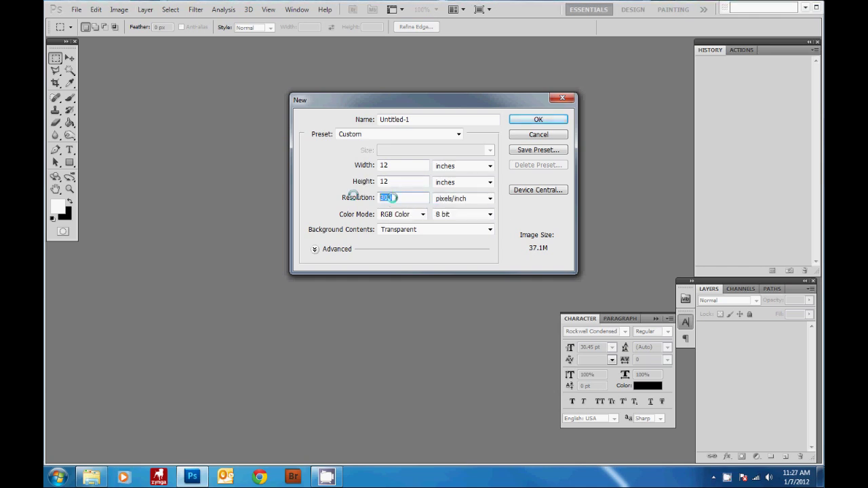
- Choose white background contents, create the document and enlarge its window to show the whole canvas
{"action": "left_click", "coordinate": [449, 229]}
{"action": "double_click", "coordinate": [449, 229]}
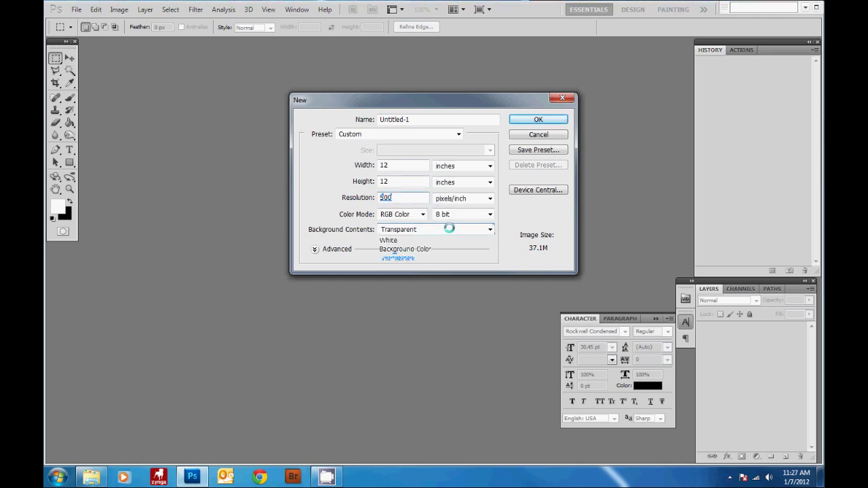
{"action": "left_click", "coordinate": [445, 239]}
{"action": "left_click", "coordinate": [546, 120]}
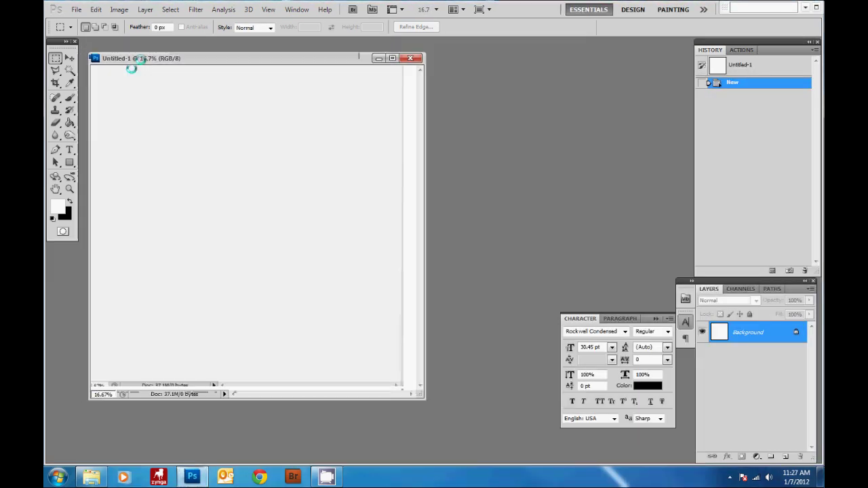
{"action": "left_click_drag", "start_coordinate": [459, 422], "coordinate": [483, 440]}
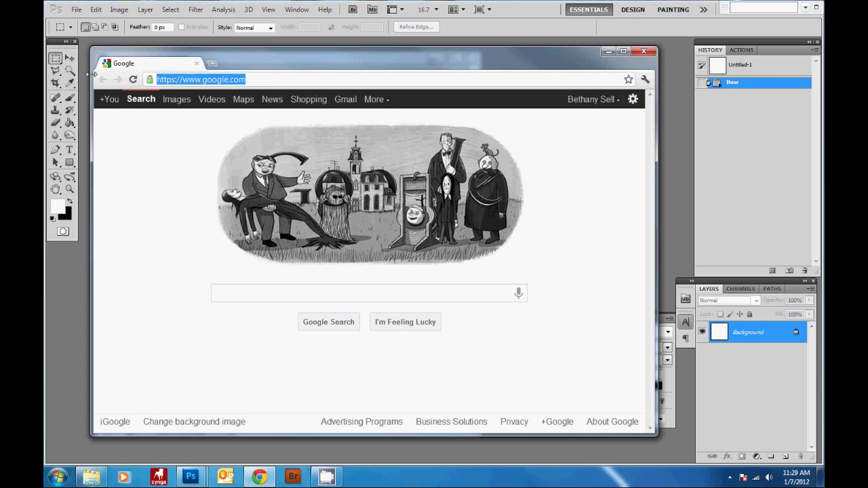
{"action": "type", "text": "www.digiscrapdepot.com"}
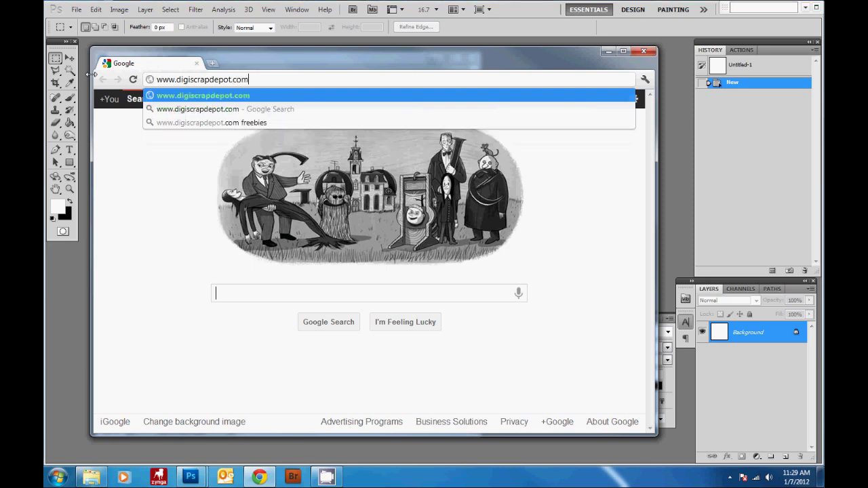
{"action": "key", "text": "Return"}
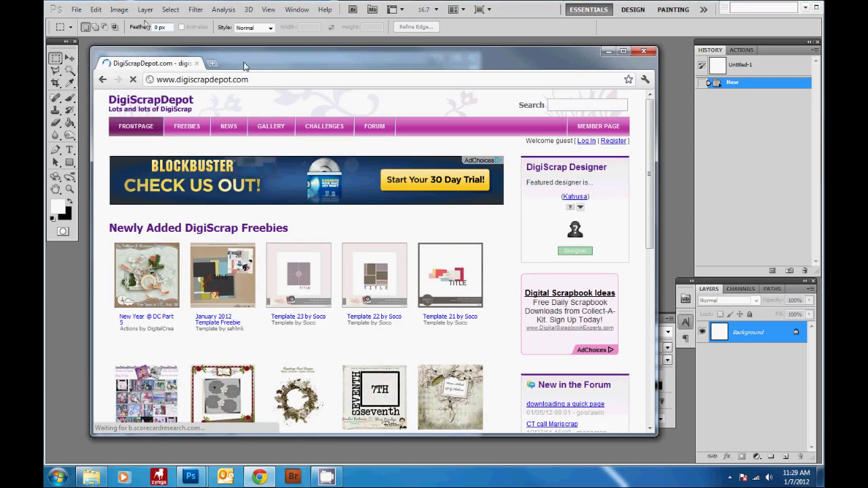
{"action": "left_click_drag", "start_coordinate": [244, 62], "coordinate": [224, 46]}
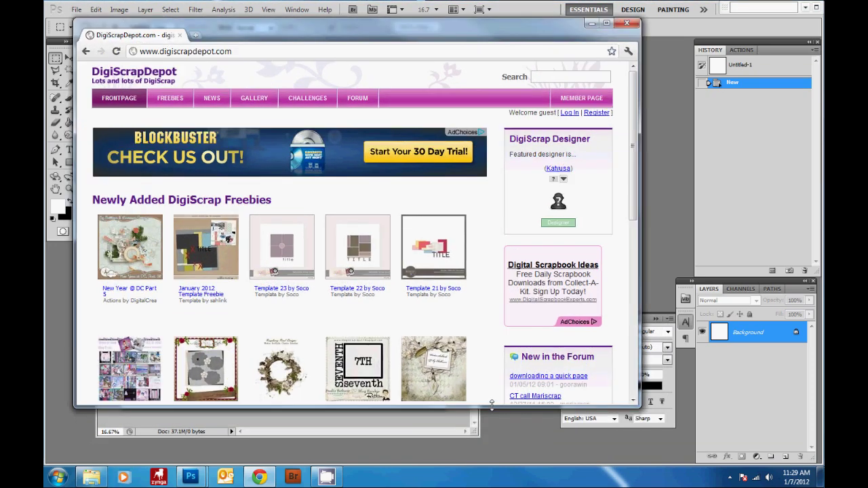
{"action": "left_click_drag", "start_coordinate": [493, 412], "coordinate": [486, 446]}
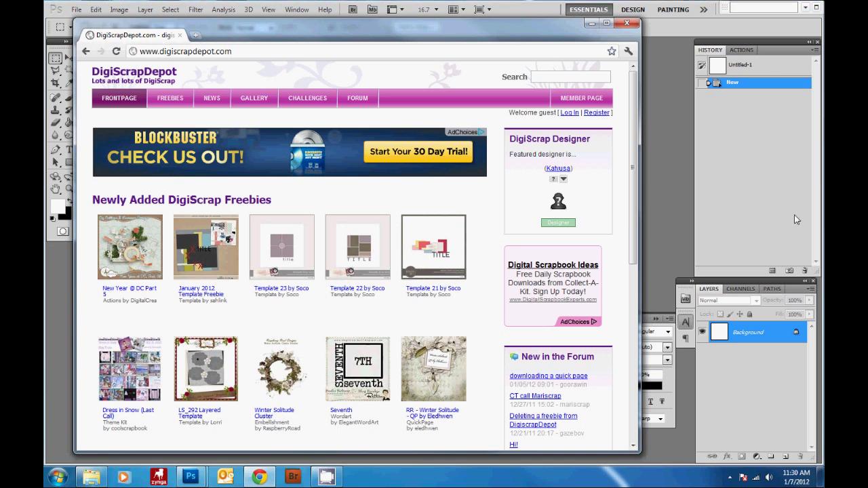
- Search the site's scrapbooking freebies for "easter" and look through the results
{"action": "left_click", "coordinate": [573, 76]}
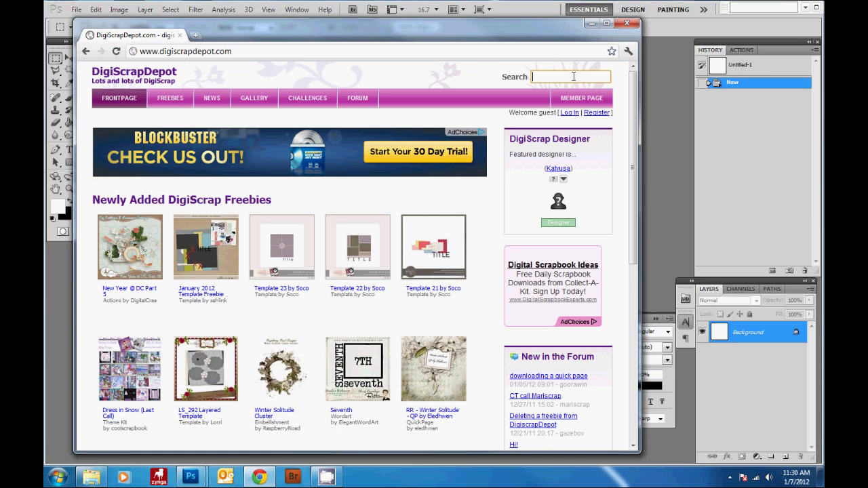
{"action": "type", "text": "easter"}
{"action": "key", "text": "Return"}
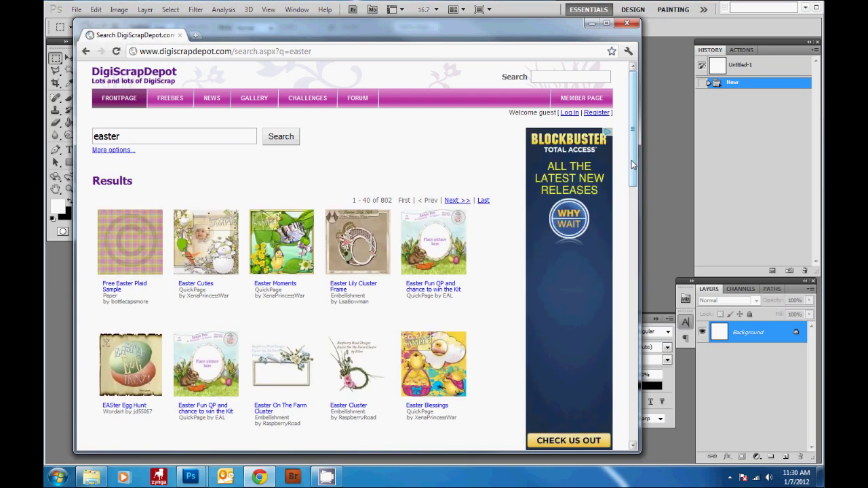
{"action": "left_click_drag", "start_coordinate": [632, 165], "coordinate": [632, 284]}
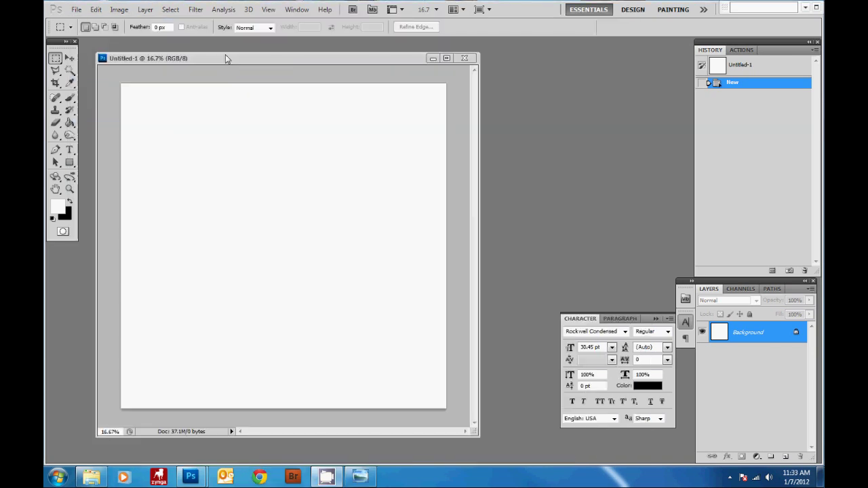
- In Photoshop, place the yellow dotted Freebie2 paper over the canvas at 100.83% and shift it left to uncover about the right quarter
{"action": "left_click_drag", "start_coordinate": [225, 61], "coordinate": [219, 56]}
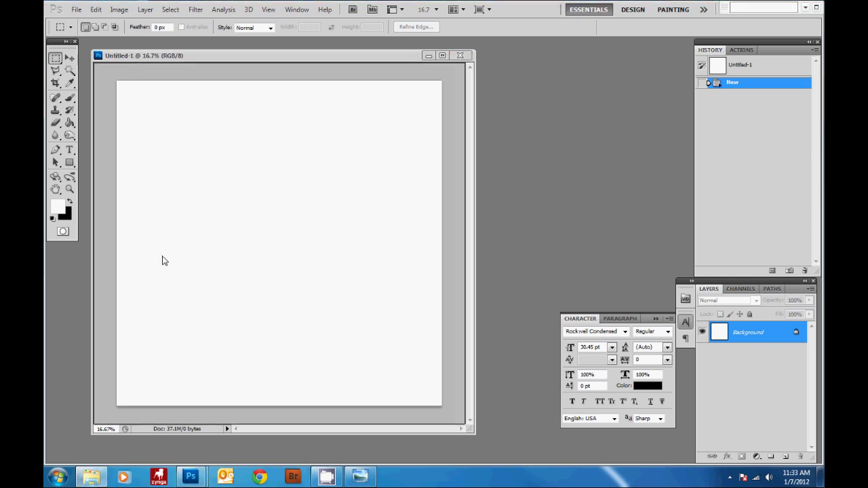
{"action": "left_click_drag", "start_coordinate": [390, 243], "coordinate": [177, 242]}
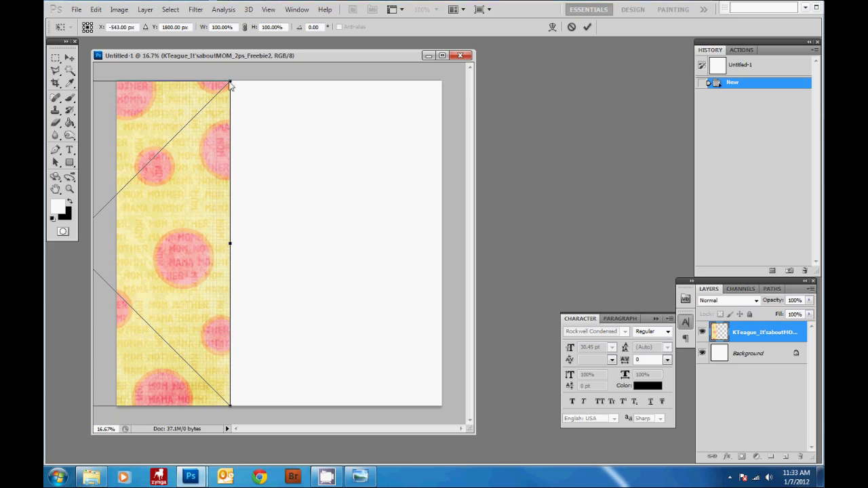
{"action": "left_click_drag", "start_coordinate": [230, 82], "coordinate": [234, 82]}
{"action": "left_click_drag", "start_coordinate": [212, 230], "coordinate": [381, 238]}
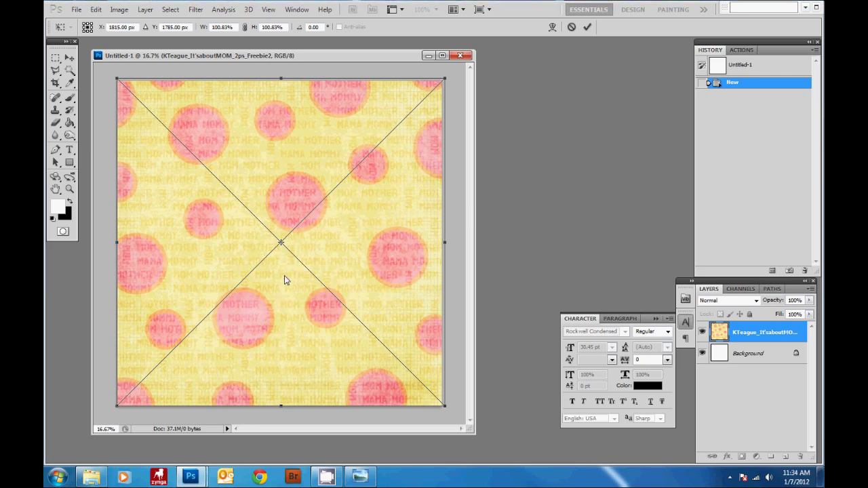
{"action": "key", "text": "Return"}
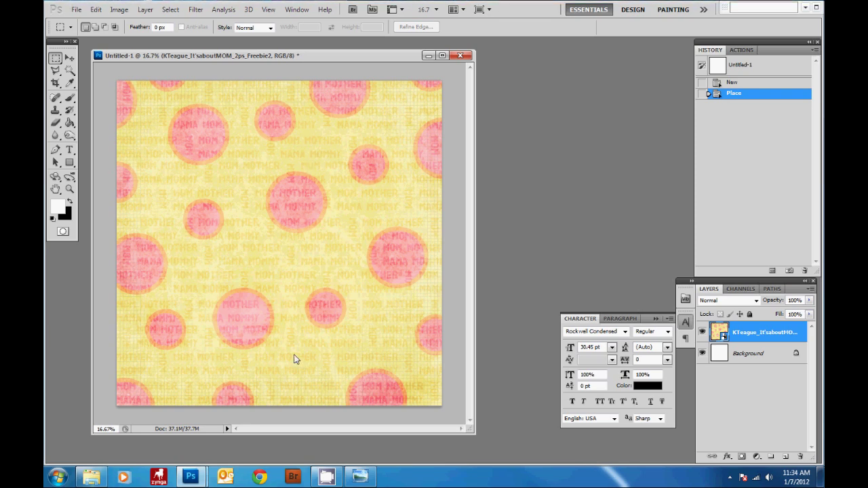
{"action": "left_click", "coordinate": [69, 58]}
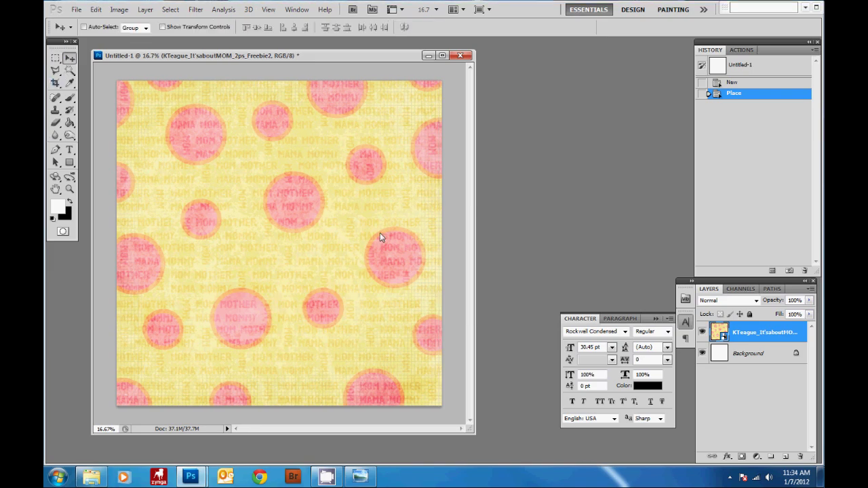
{"action": "left_click_drag", "start_coordinate": [378, 237], "coordinate": [284, 237]}
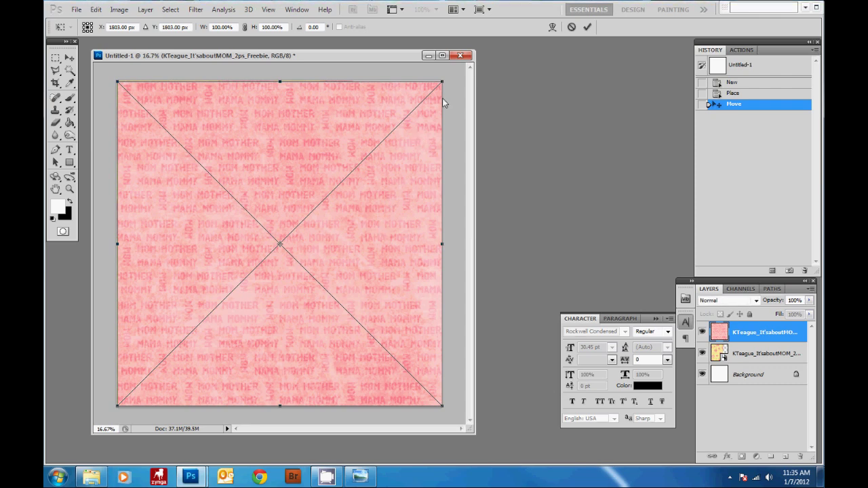
- Place the pink Freebie paper slightly enlarged over the whole canvas and move its layer below the yellow paper
{"action": "left_click_drag", "start_coordinate": [443, 83], "coordinate": [445, 79]}
{"action": "key", "text": "Return"}
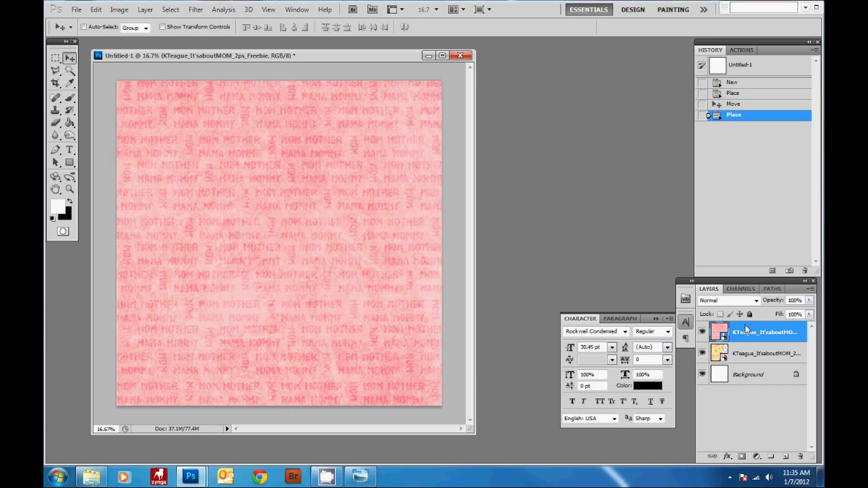
{"action": "left_click_drag", "start_coordinate": [743, 336], "coordinate": [749, 366]}
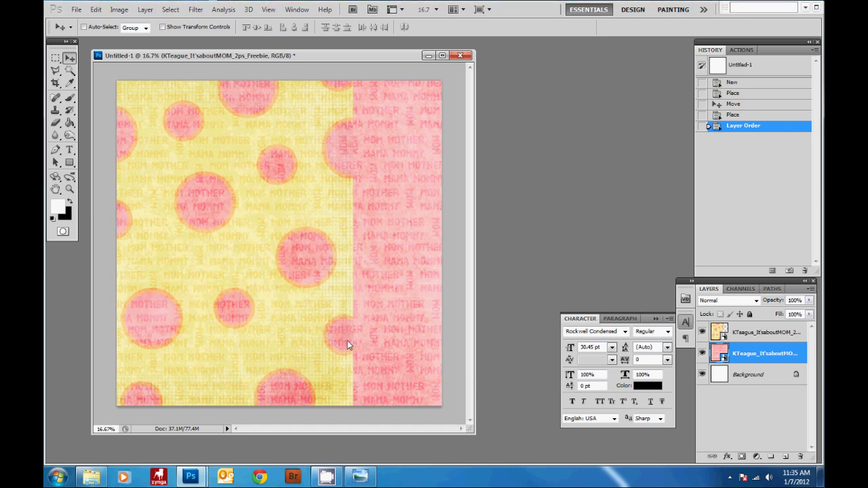
- Select a landscape rectangle near the canvas's upper right, spanning both papers, and add a new layer above the pink paper
{"action": "left_click_drag", "start_coordinate": [310, 56], "coordinate": [314, 57]}
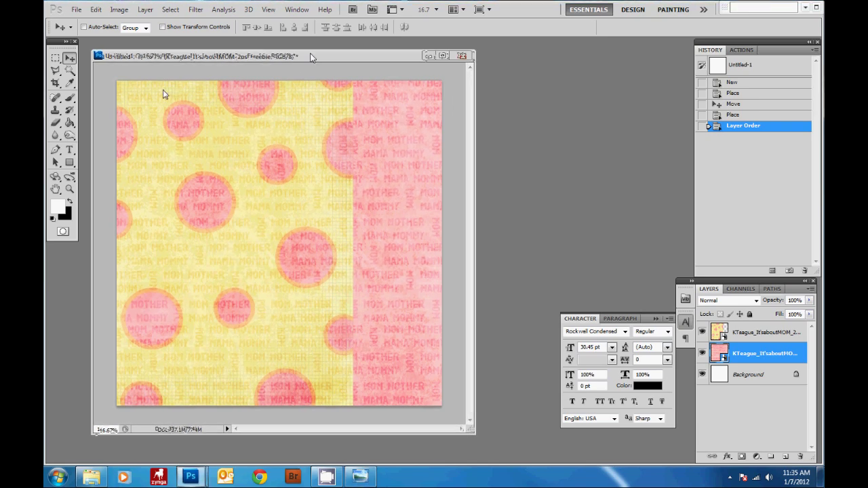
{"action": "key", "text": "m"}
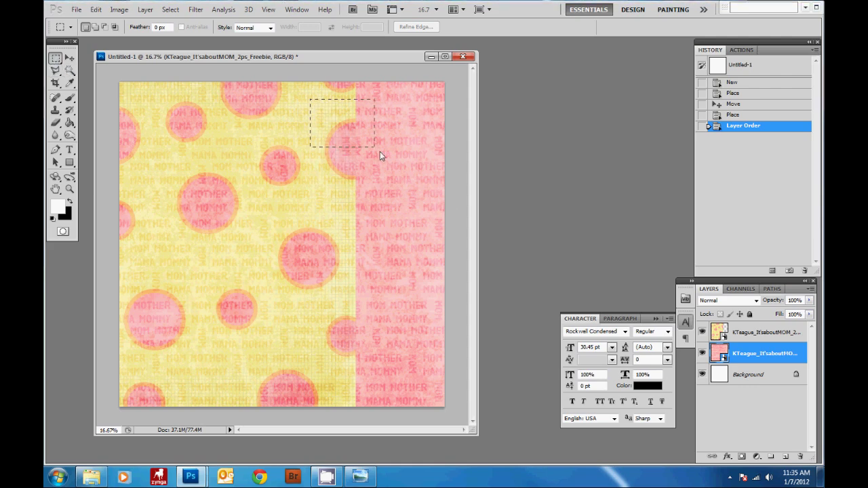
{"action": "left_click_drag", "start_coordinate": [380, 152], "coordinate": [418, 182]}
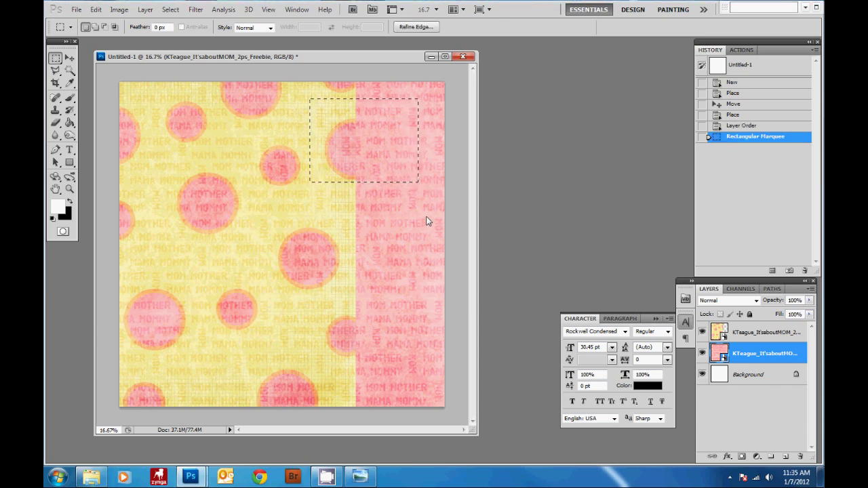
{"action": "left_click", "coordinate": [786, 457]}
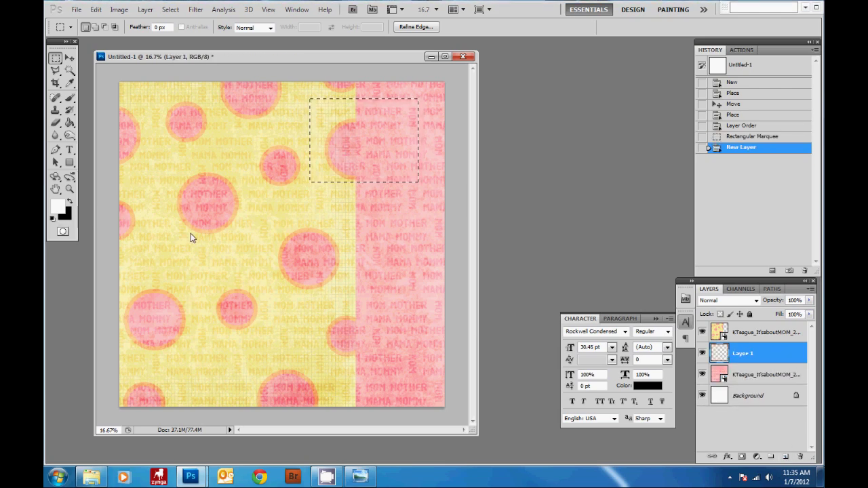
- Fill the rectangular selection on the new layer with the white foreground color, Normal mode, 100% opacity
{"action": "key", "text": "shift+BackSpace"}
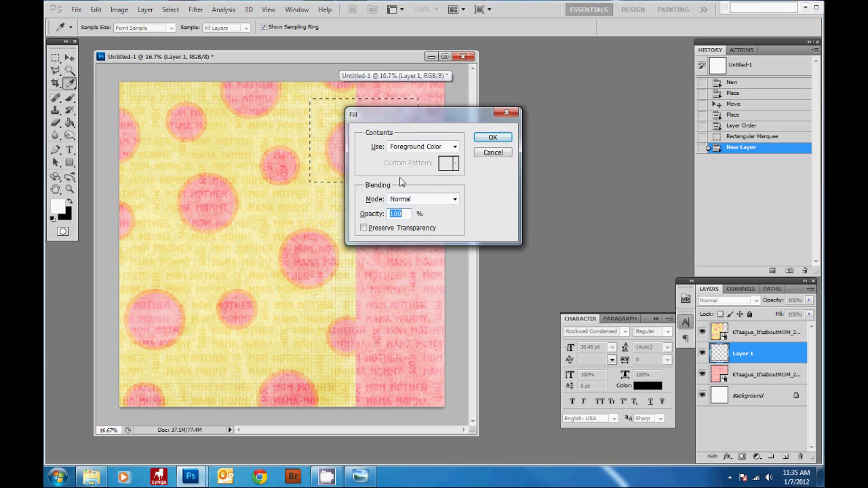
{"action": "left_click_drag", "start_coordinate": [398, 121], "coordinate": [373, 235]}
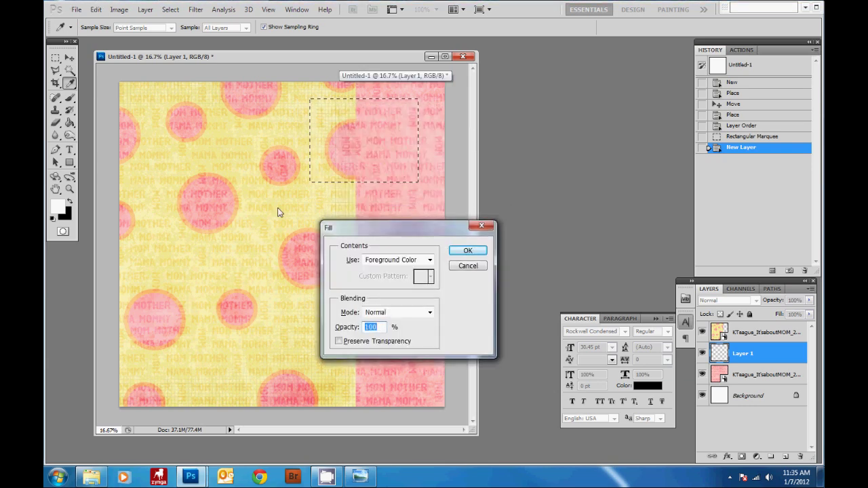
{"action": "left_click", "coordinate": [95, 9]}
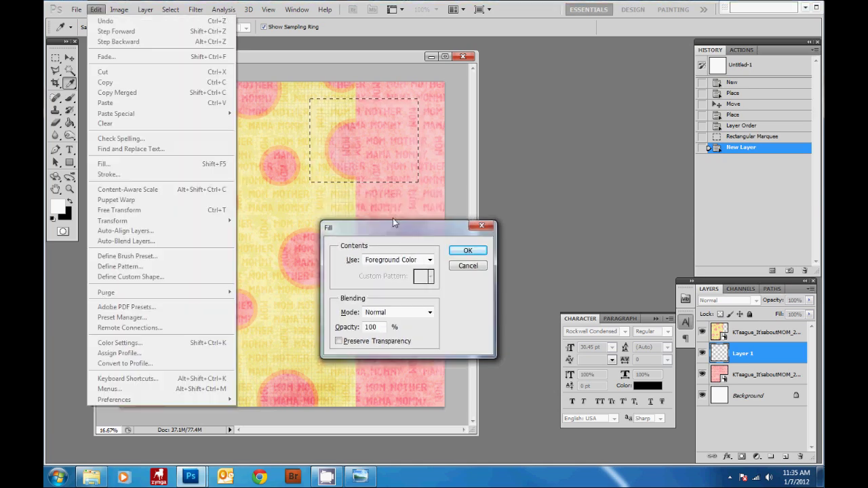
{"action": "left_click_drag", "start_coordinate": [399, 232], "coordinate": [319, 214]}
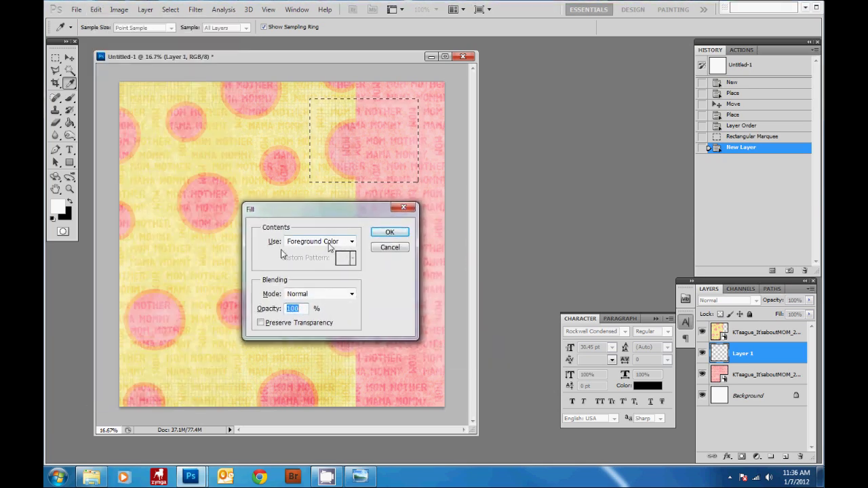
{"action": "left_click", "coordinate": [397, 232]}
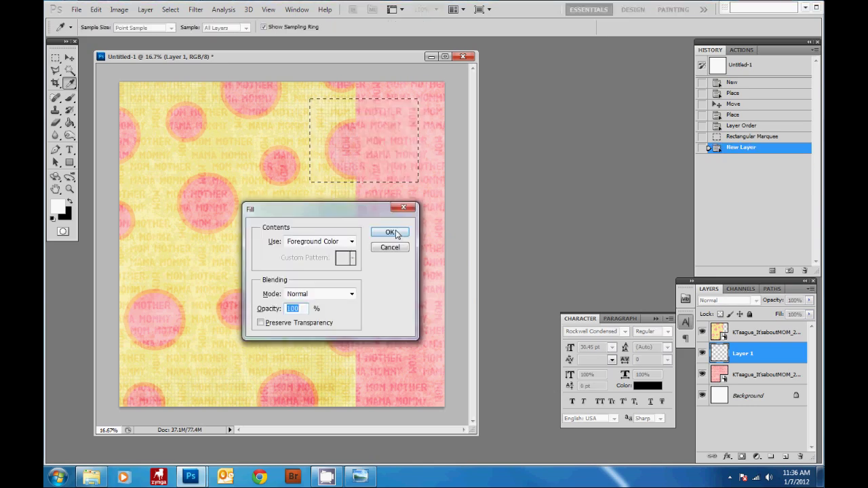
{"action": "left_click", "coordinate": [390, 232]}
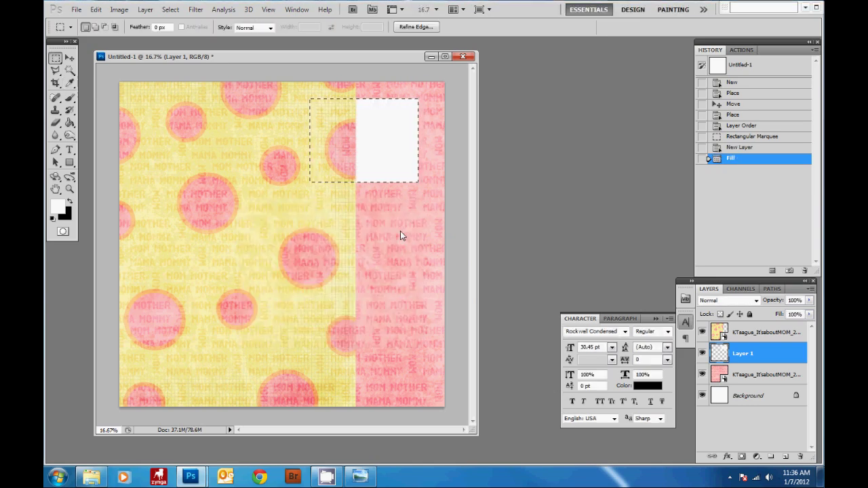
- Deselect the rectangular area and move the white rectangle's layer above the yellow paper
{"action": "left_click", "coordinate": [401, 235]}
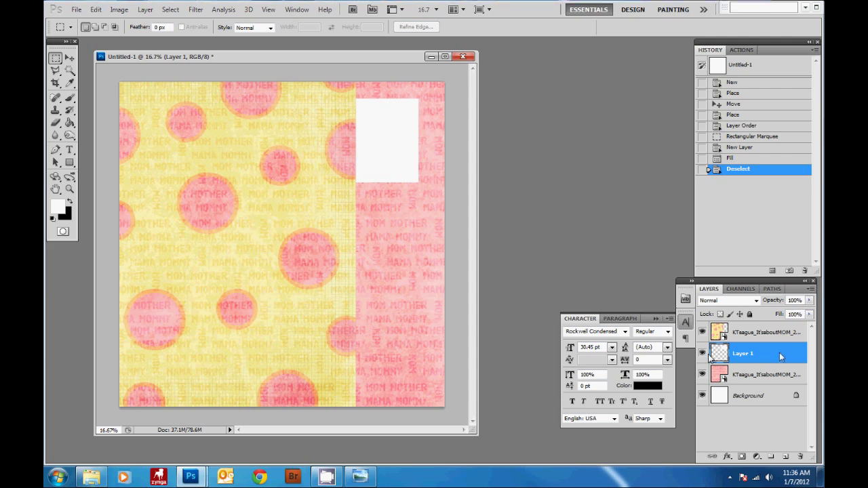
{"action": "left_click_drag", "start_coordinate": [780, 357], "coordinate": [771, 334]}
{"action": "key", "text": "ctrl+z"}
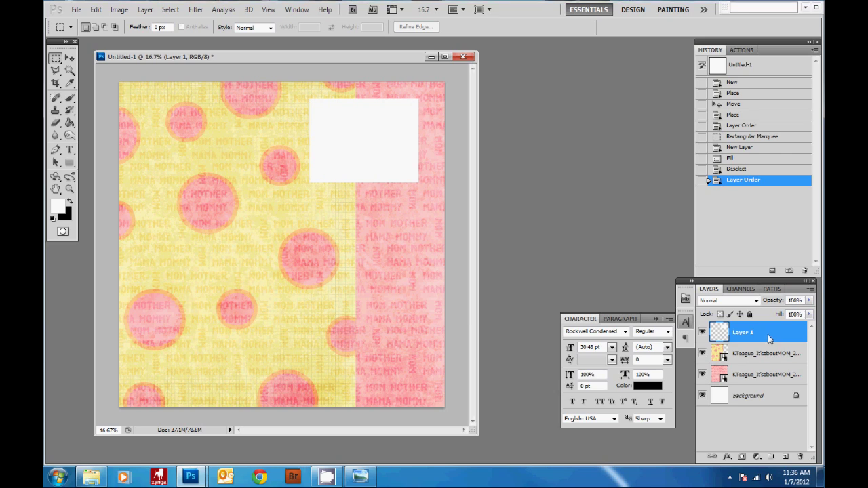
- Shift the white rectangle slightly down and duplicate it twice below itself, forming an evenly spaced vertical column of three
{"action": "left_click", "coordinate": [69, 59]}
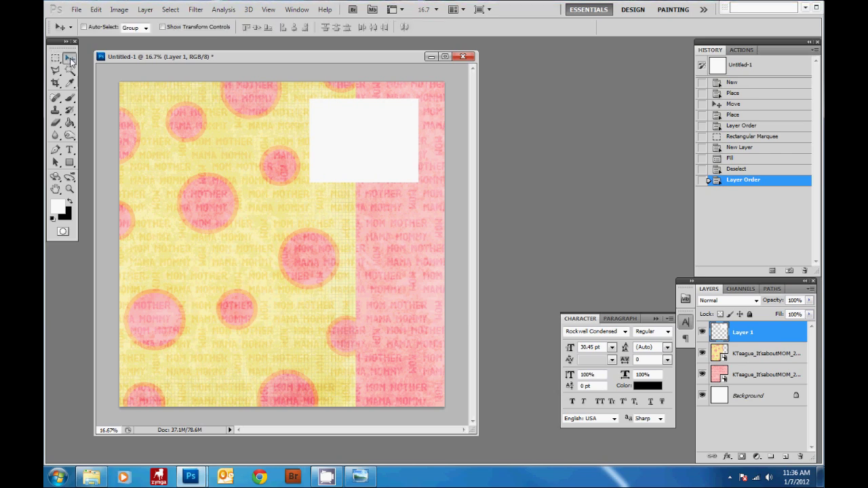
{"action": "mouse_move", "coordinate": [361, 180]}
{"action": "left_mouse_down"}
{"action": "mouse_move", "coordinate": [305, 234]}
{"action": "mouse_move", "coordinate": [345, 188]}
{"action": "mouse_move", "coordinate": [368, 184]}
{"action": "mouse_move", "coordinate": [359, 167]}
{"action": "left_mouse_up"}
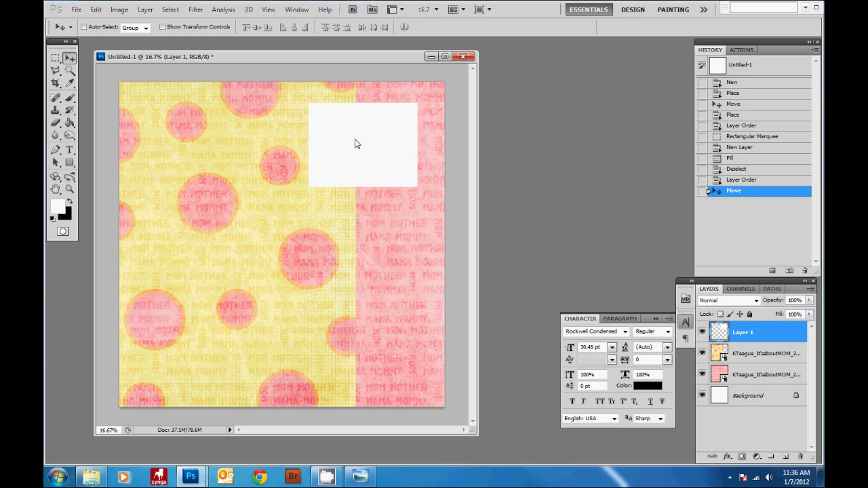
{"action": "left_click_drag", "start_coordinate": [354, 144], "coordinate": [360, 319]}
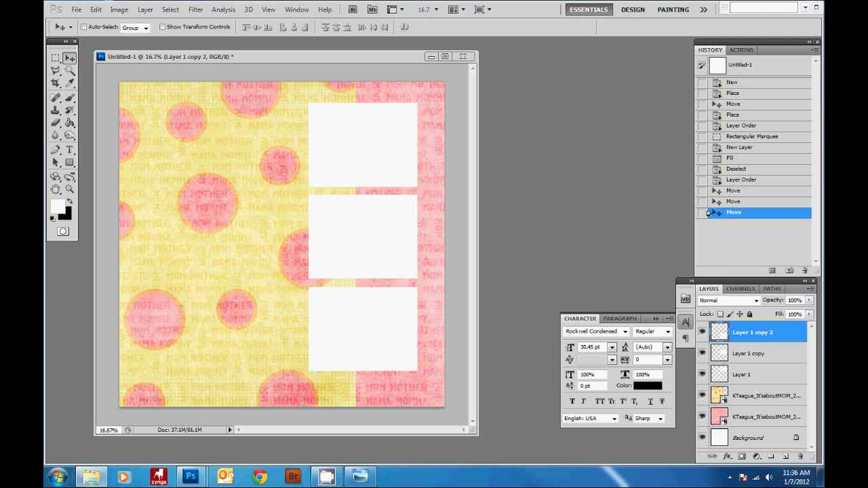
- Place the IMG_0615 baby photo, scaled to 10.68%, so that it covers the uppermost white rectangle
{"action": "left_click_drag", "start_coordinate": [269, 233], "coordinate": [269, 234]}
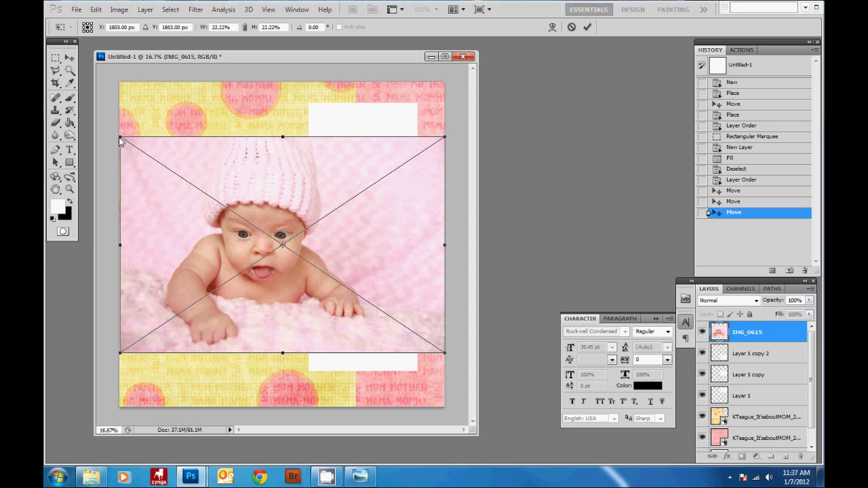
{"action": "left_click_drag", "start_coordinate": [120, 139], "coordinate": [263, 232]}
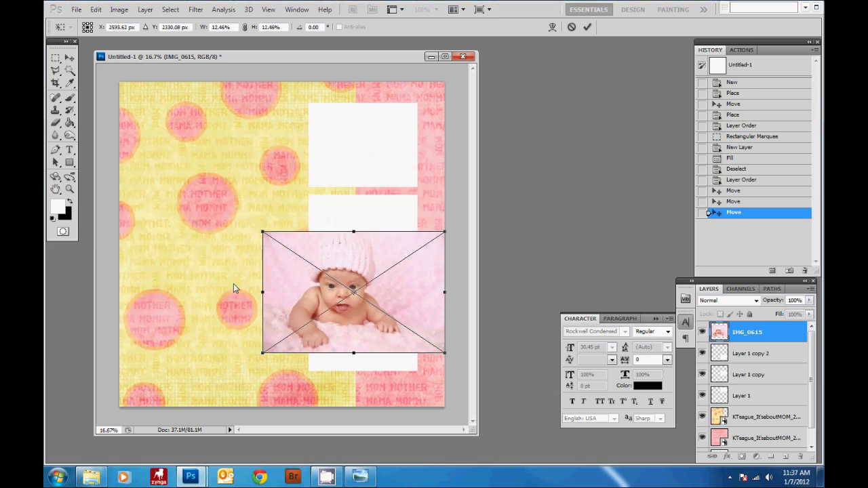
{"action": "left_click_drag", "start_coordinate": [233, 284], "coordinate": [125, 187]}
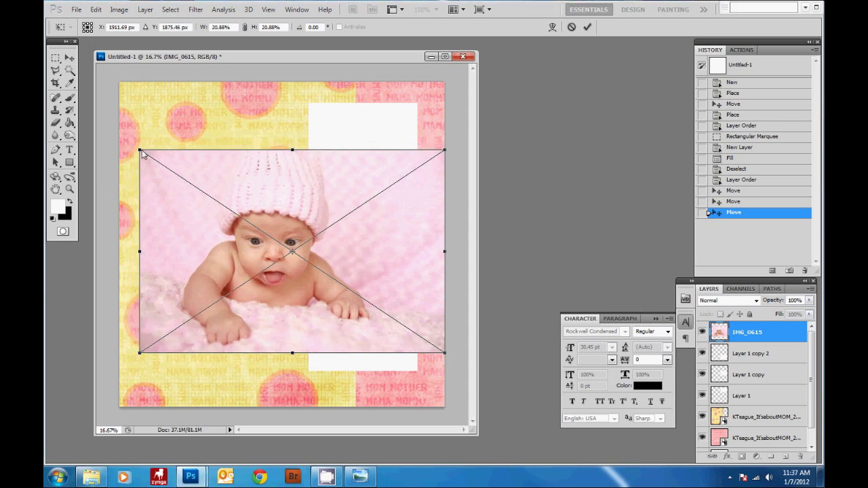
{"action": "left_click_drag", "start_coordinate": [143, 154], "coordinate": [132, 192]}
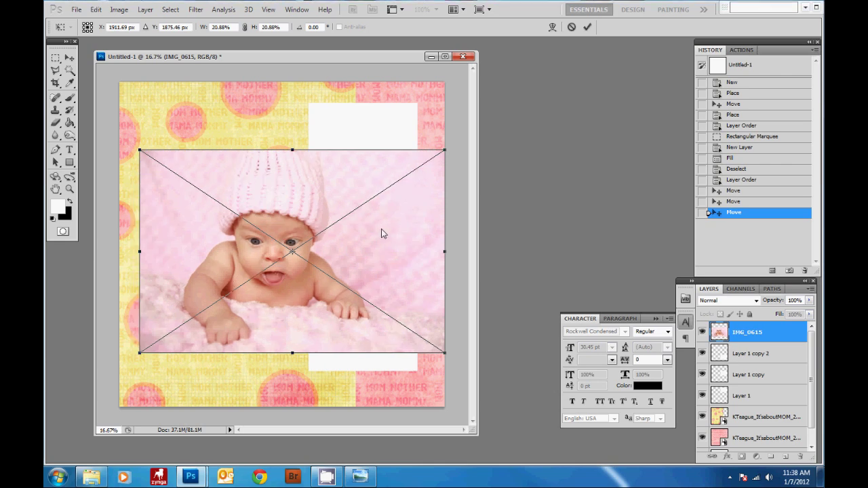
{"action": "left_click_drag", "start_coordinate": [139, 150], "coordinate": [277, 274]}
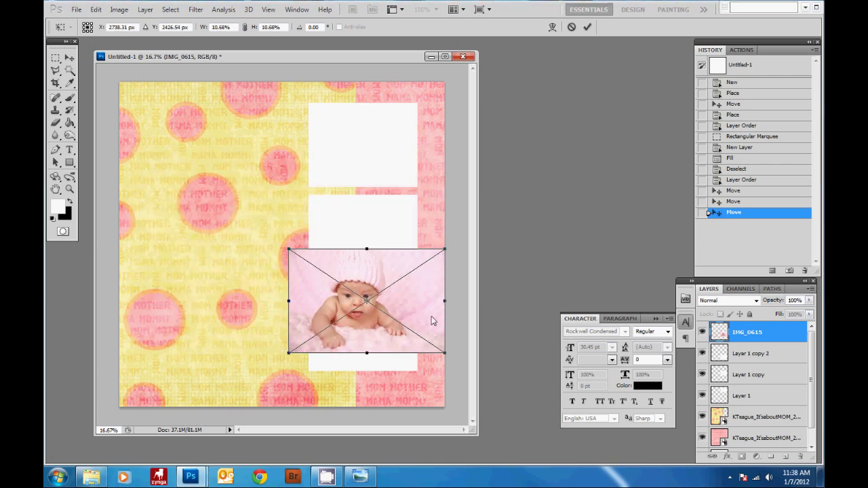
{"action": "left_click_drag", "start_coordinate": [432, 316], "coordinate": [415, 164]}
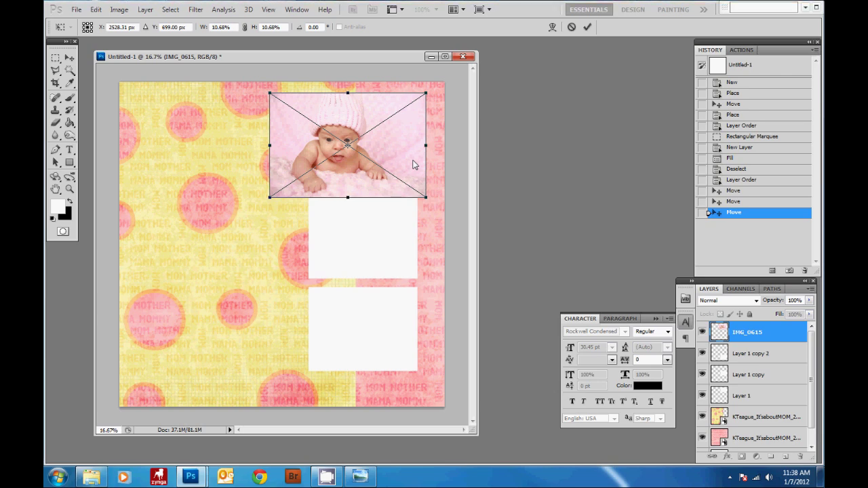
{"action": "key", "text": "Return"}
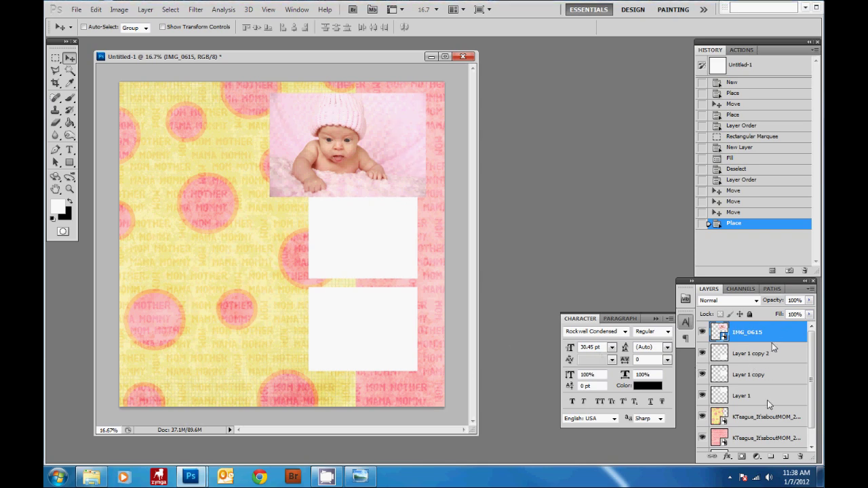
- Move the IMG_0615 layer directly above Layer 1, clip it to that rectangle, and shift the photo right to center the baby
{"action": "left_click_drag", "start_coordinate": [775, 328], "coordinate": [774, 384]}
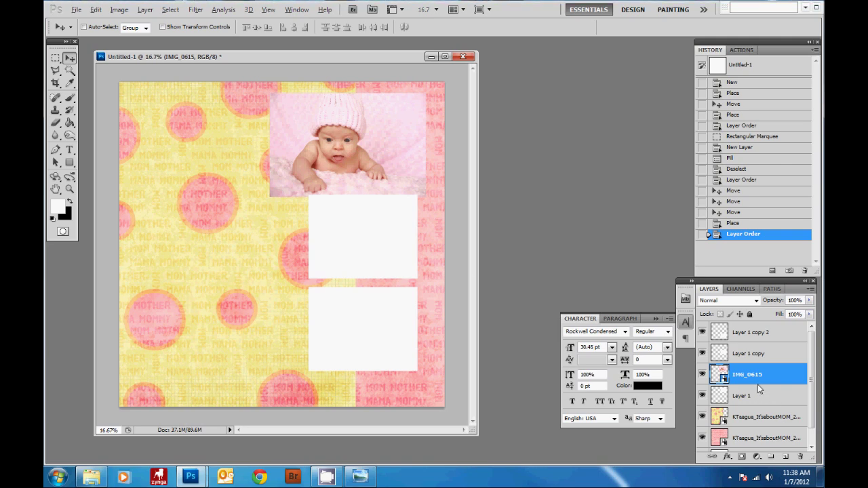
{"action": "left_click", "coordinate": [758, 384], "text": "alt"}
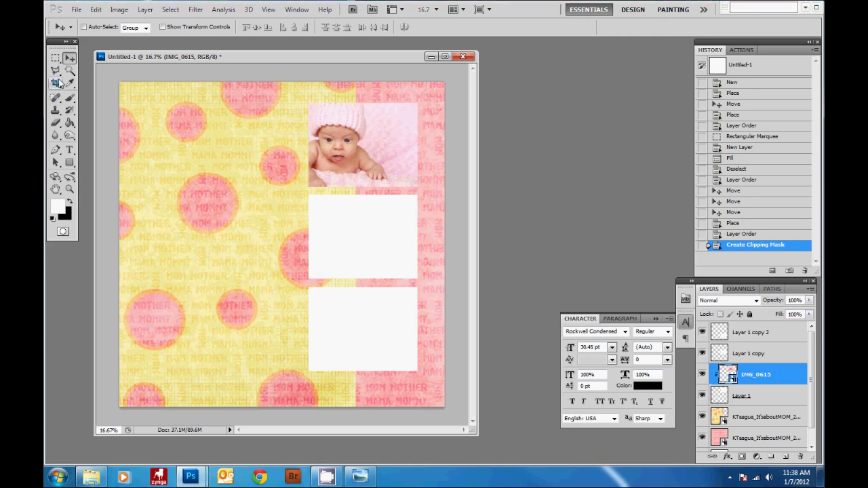
{"action": "left_click_drag", "start_coordinate": [326, 136], "coordinate": [346, 146]}
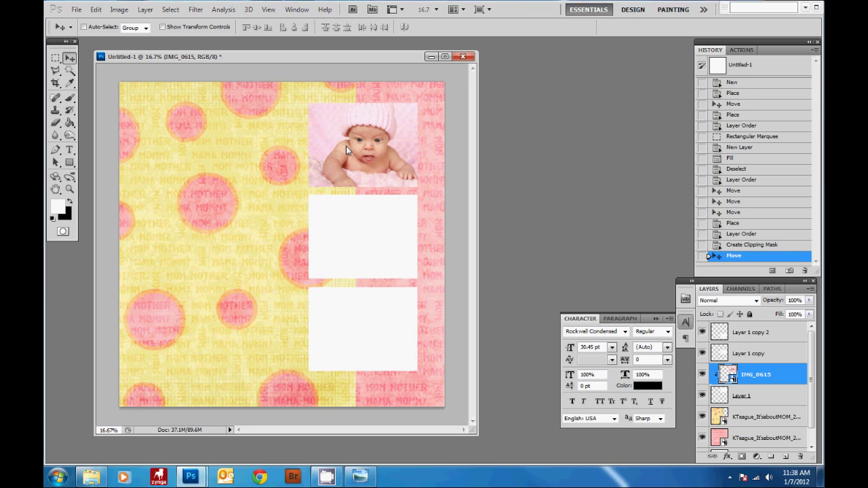
- Scale the clipped IMG_0615 photo down to 8.84% so it just covers the uppermost rectangle
{"action": "key", "text": "ctrl+t"}
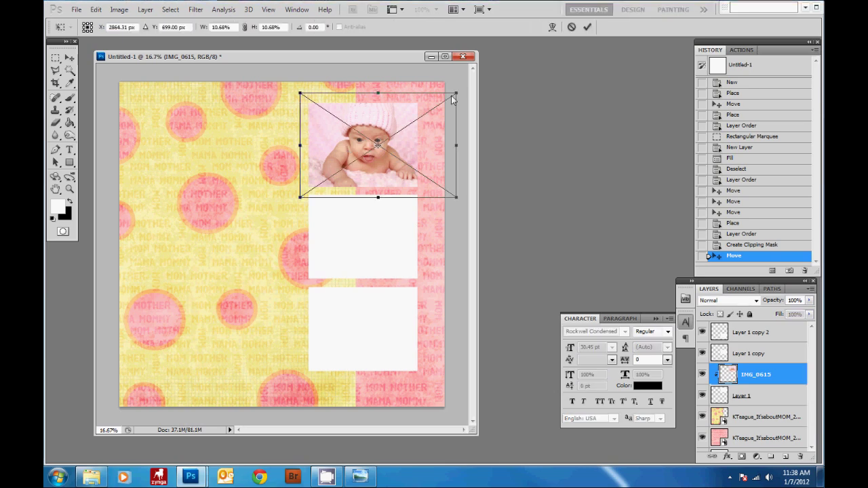
{"action": "left_click_drag", "start_coordinate": [451, 95], "coordinate": [439, 103]}
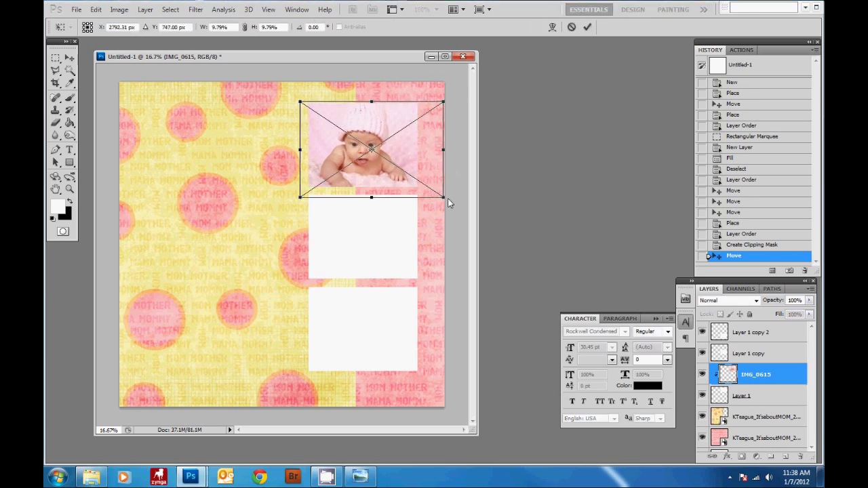
{"action": "left_click_drag", "start_coordinate": [448, 199], "coordinate": [432, 186]}
{"action": "key", "text": "shift+Right"}
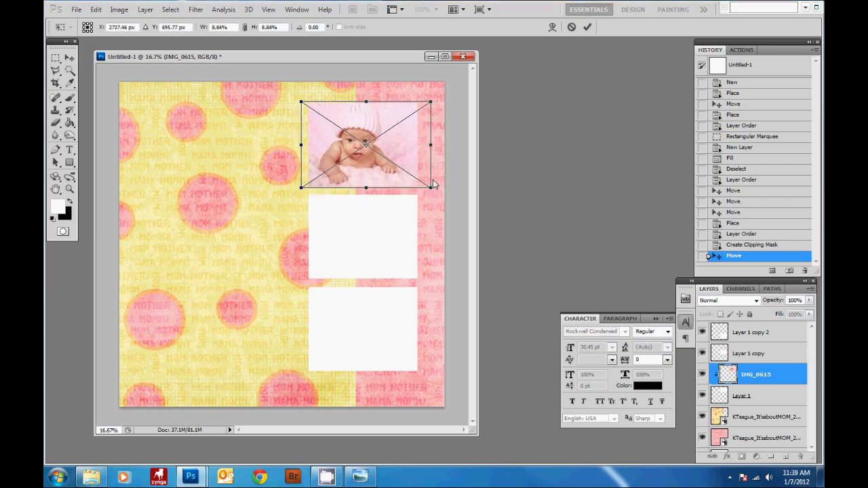
{"action": "key", "text": "Return"}
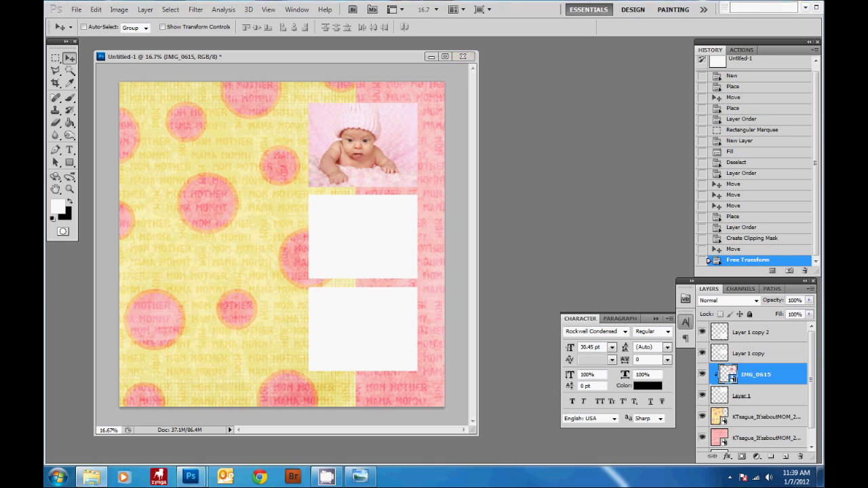
- Place the "new uncropped 0681" photo, scaled to 10.97%, over the middle white rectangle
{"action": "left_click_drag", "start_coordinate": [157, 162], "coordinate": [275, 264]}
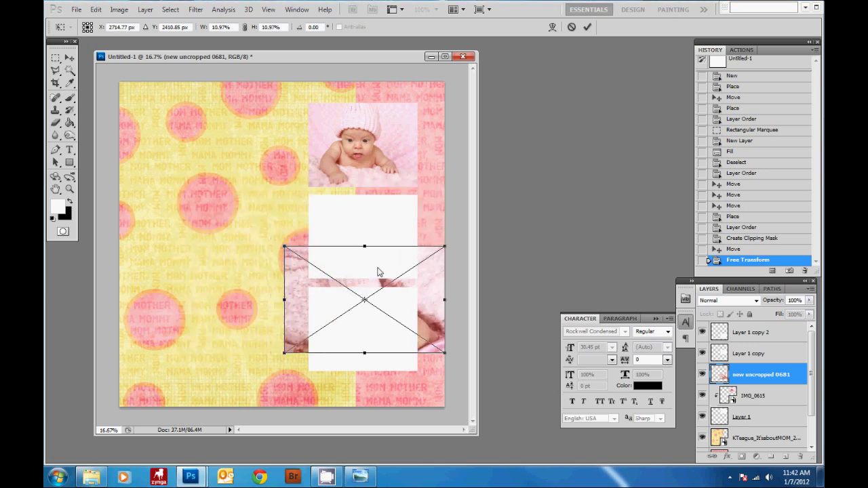
{"action": "left_click_drag", "start_coordinate": [390, 270], "coordinate": [379, 213]}
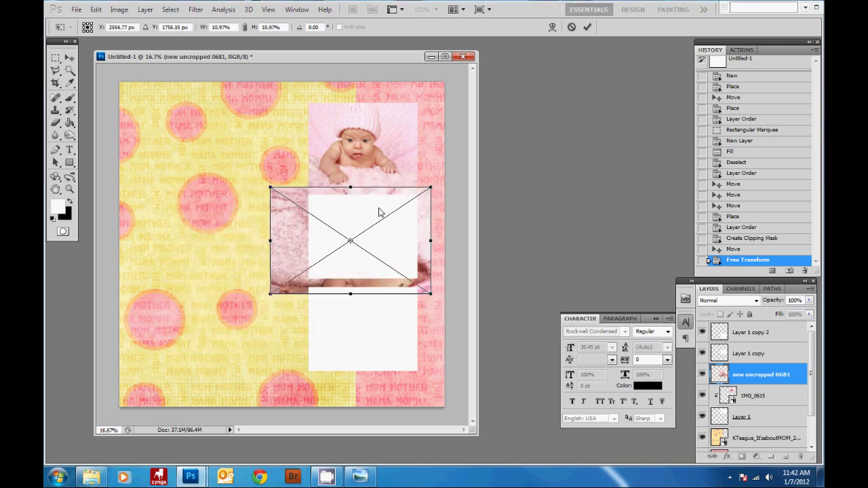
{"action": "key", "text": "Return"}
{"action": "key", "text": "ctrl+z"}
{"action": "key", "text": "ctrl+z"}
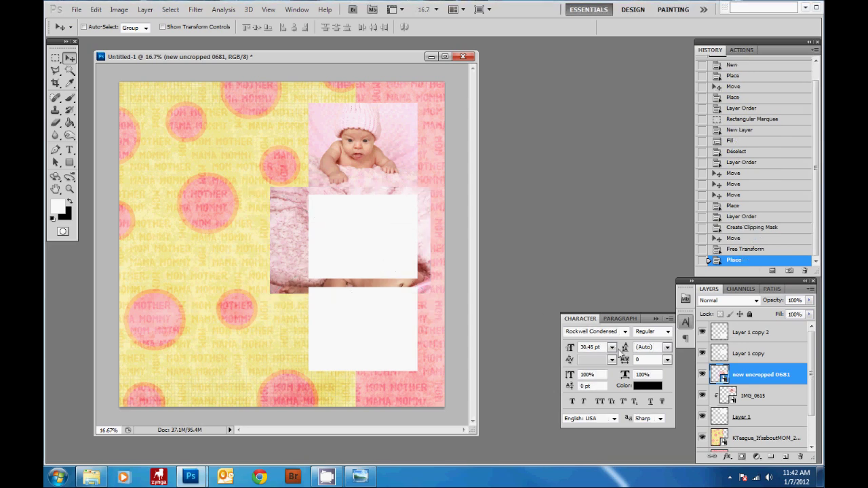
- Clip the "new uncropped 0681" photo to Layer 1 copy directly beneath it and shrink it slightly to fit the middle rectangle
{"action": "left_click_drag", "start_coordinate": [782, 374], "coordinate": [760, 361]}
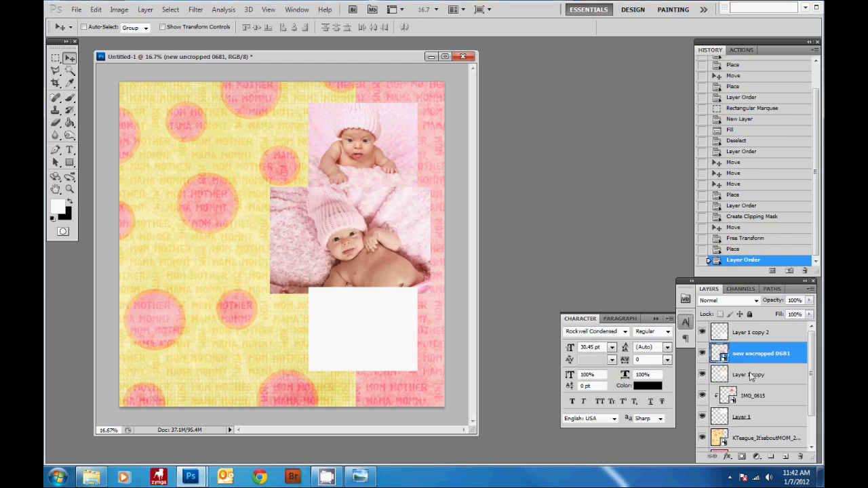
{"action": "left_click", "coordinate": [750, 365], "text": "alt"}
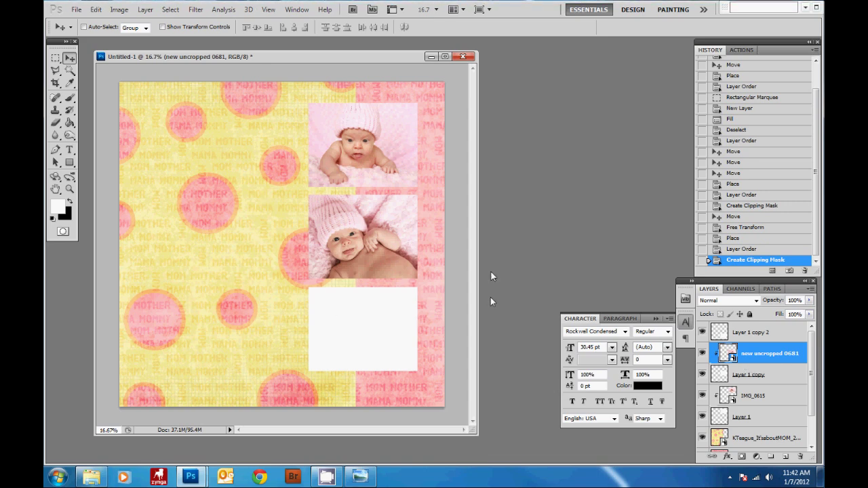
{"action": "key", "text": "ctrl+t"}
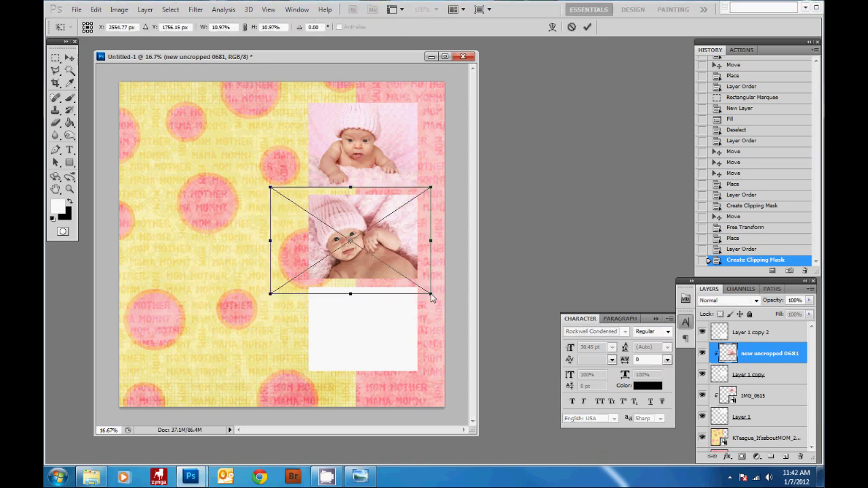
{"action": "left_click_drag", "start_coordinate": [431, 297], "coordinate": [419, 288]}
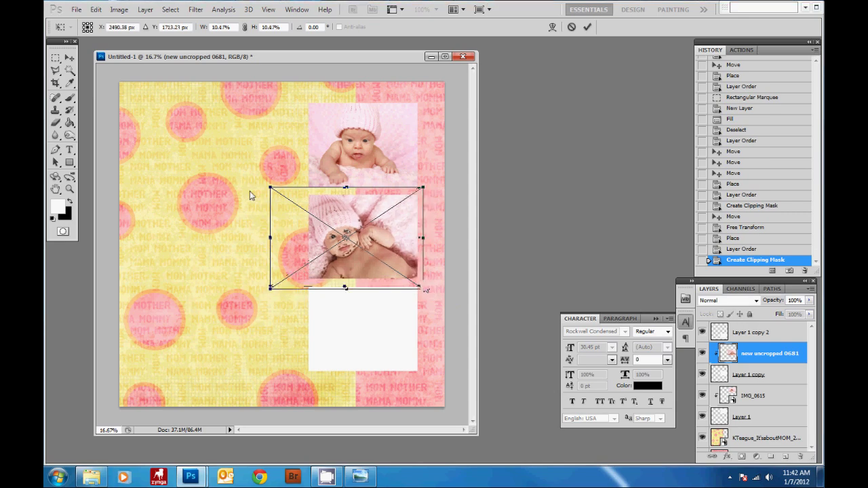
{"action": "left_click_drag", "start_coordinate": [270, 188], "coordinate": [278, 195]}
{"action": "key", "text": "Return"}
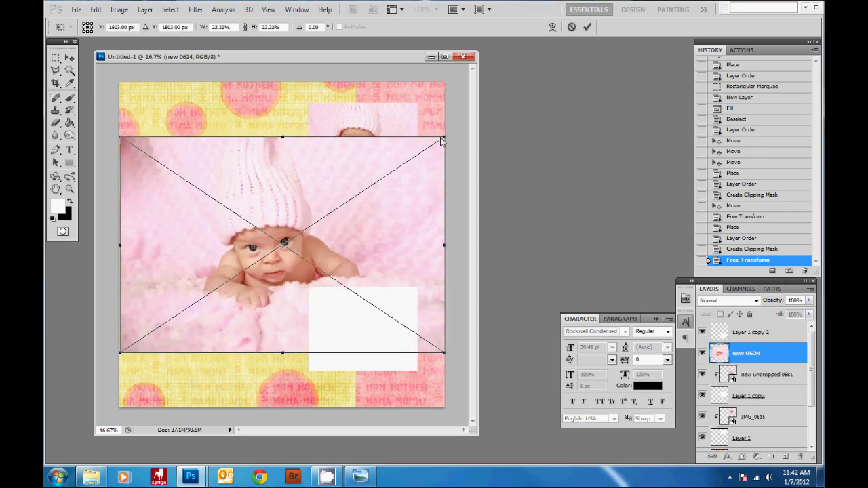
- Place the "new 0624" photo, scaled to 8.72%, over the lowest white rectangle
{"action": "left_click_drag", "start_coordinate": [441, 141], "coordinate": [240, 272]}
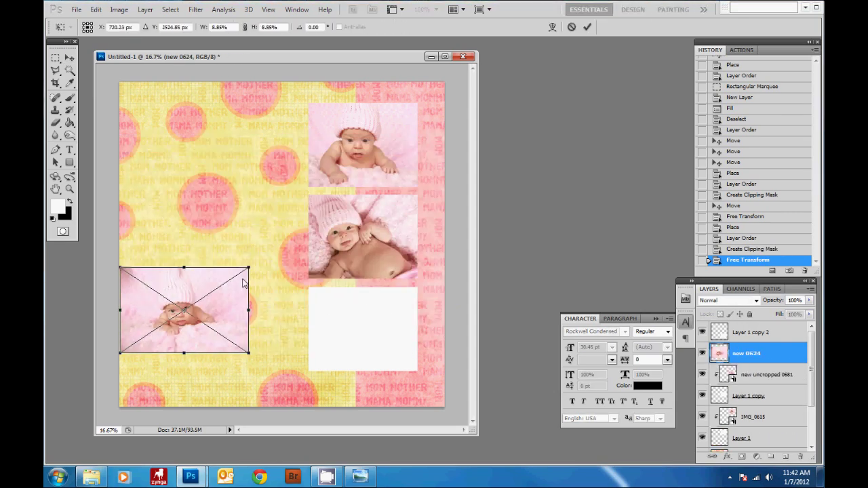
{"action": "left_click_drag", "start_coordinate": [231, 313], "coordinate": [407, 333]}
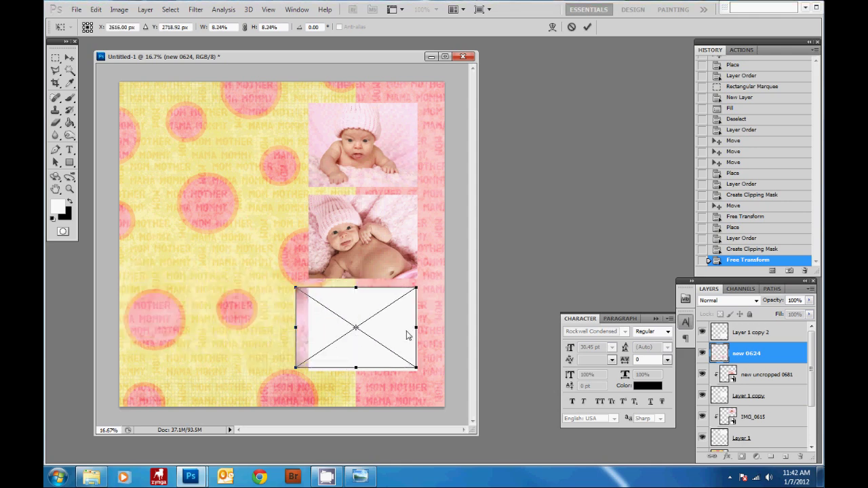
{"action": "left_click_drag", "start_coordinate": [422, 368], "coordinate": [427, 372]}
{"action": "key", "text": "Return"}
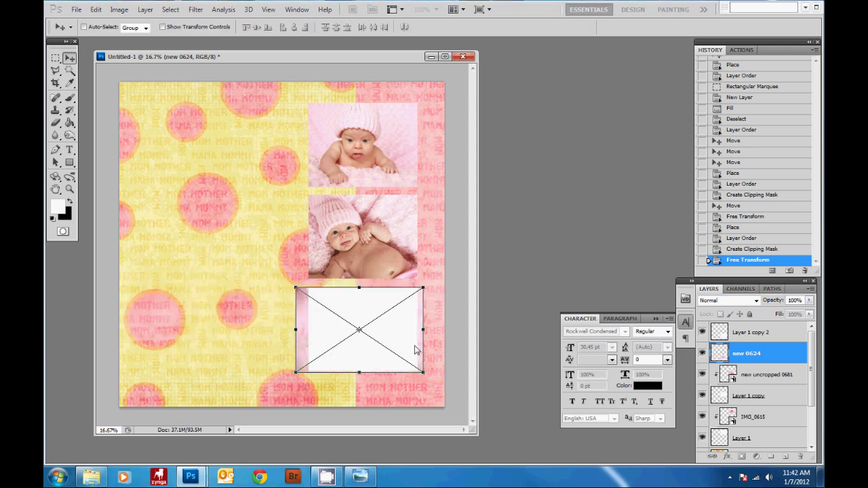
- Move the "new 0624" layer above Layer 1 copy 2, clip it to that rectangle, and enlarge the photo to 9.56%
{"action": "left_click_drag", "start_coordinate": [763, 352], "coordinate": [769, 326]}
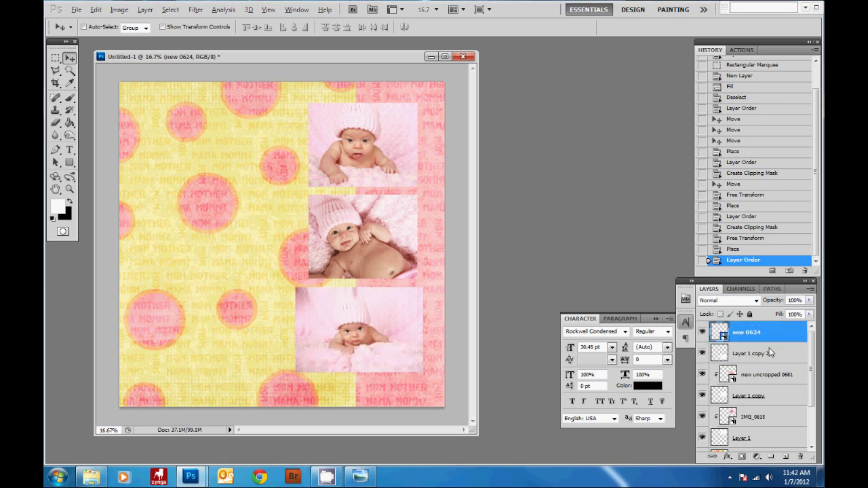
{"action": "left_click", "coordinate": [769, 343], "text": "alt"}
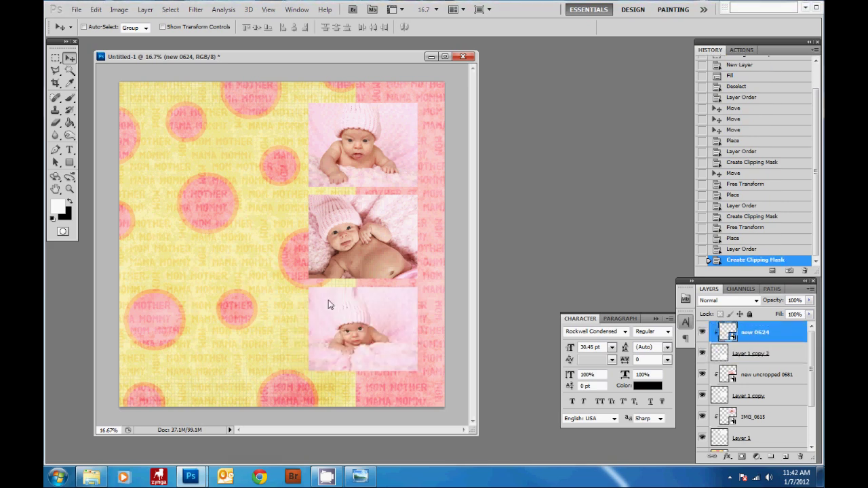
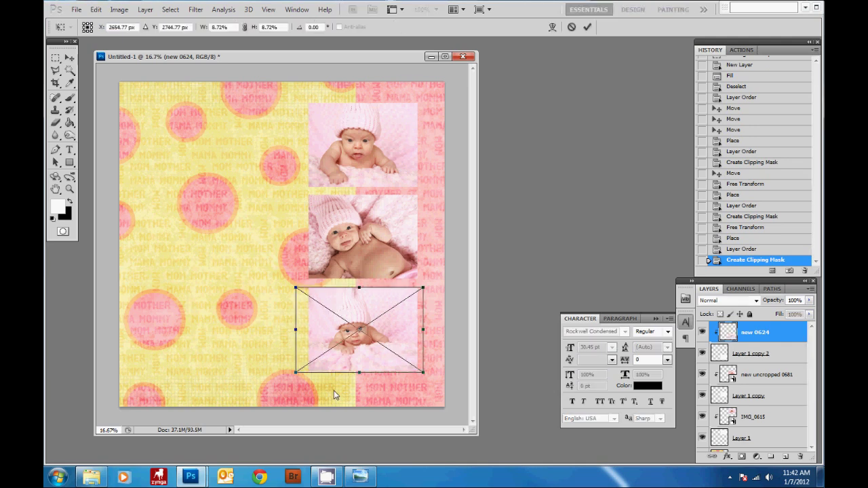
{"action": "left_click_drag", "start_coordinate": [292, 374], "coordinate": [281, 384]}
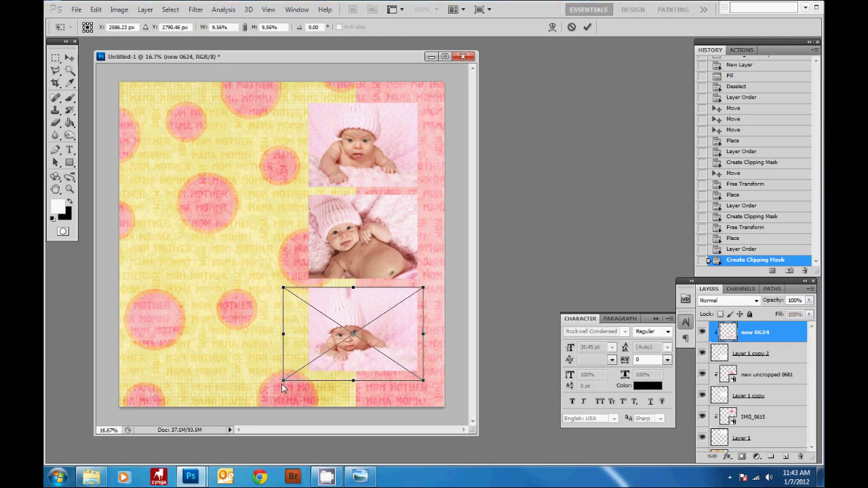
{"action": "key", "text": "Return"}
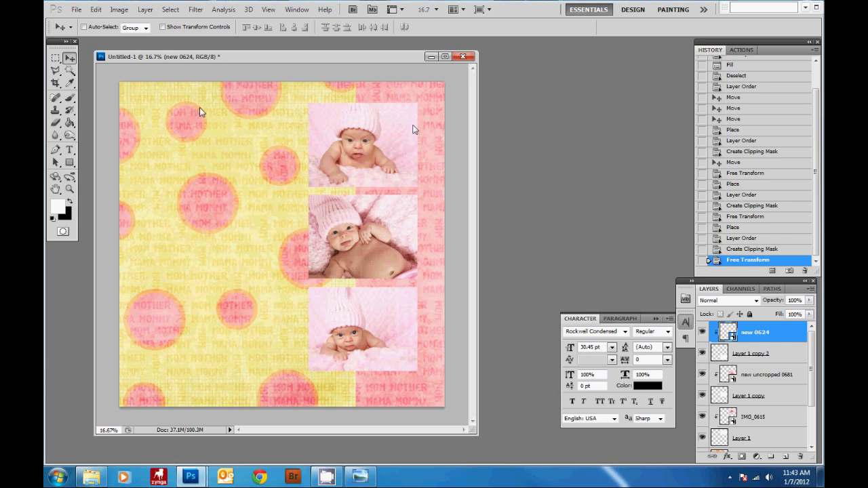
- Select a rectangle slightly larger than the uppermost photo and fill it with white on a new layer, leaving nothing selected
{"action": "left_click", "coordinate": [55, 59]}
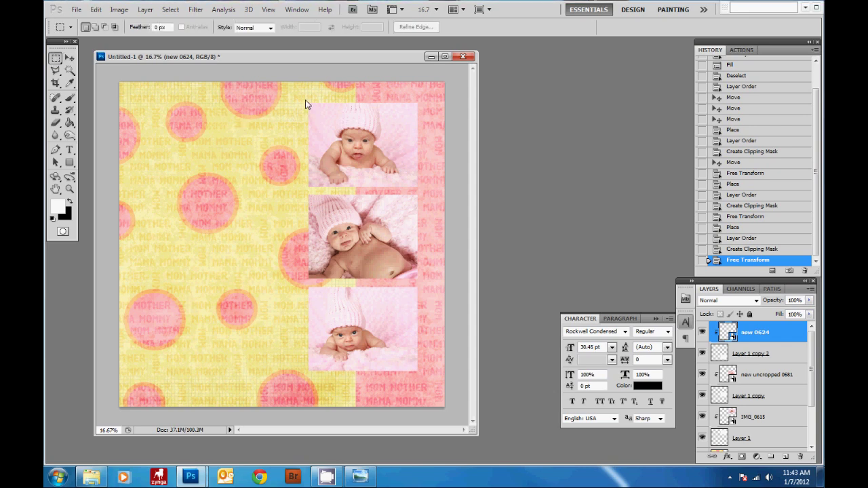
{"action": "left_click_drag", "start_coordinate": [307, 100], "coordinate": [422, 188]}
{"action": "key", "text": "Left"}
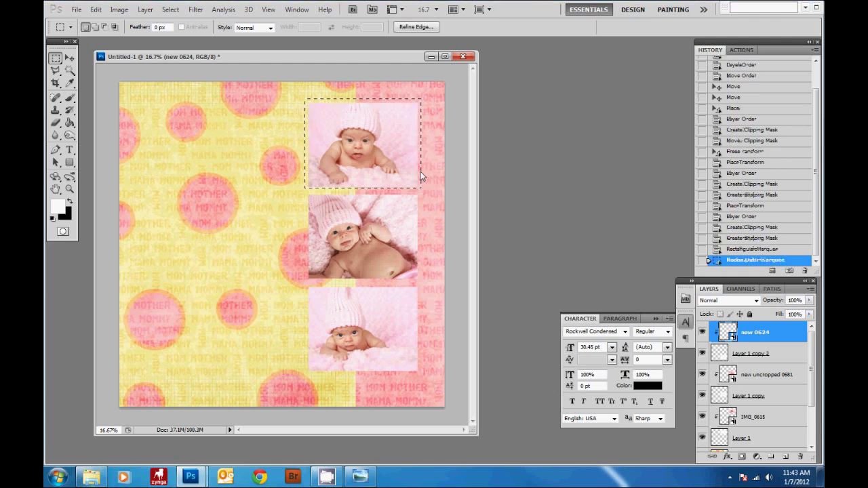
{"action": "left_click", "coordinate": [786, 457]}
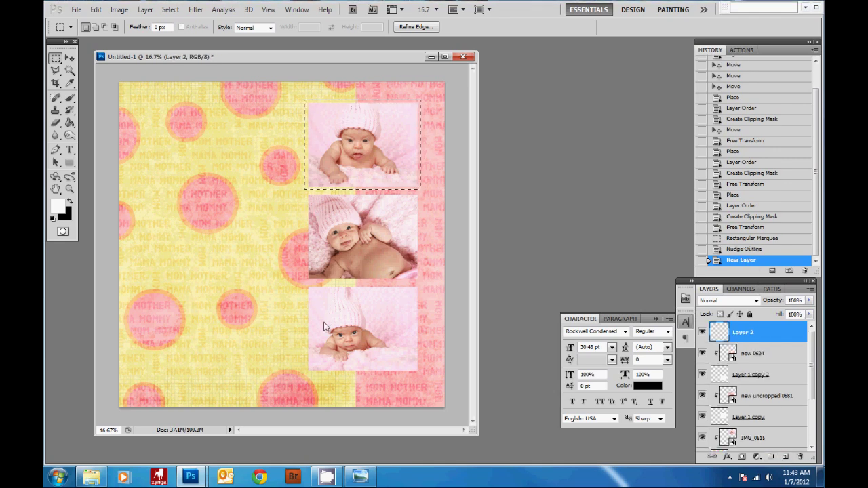
{"action": "key", "text": "shift+F5"}
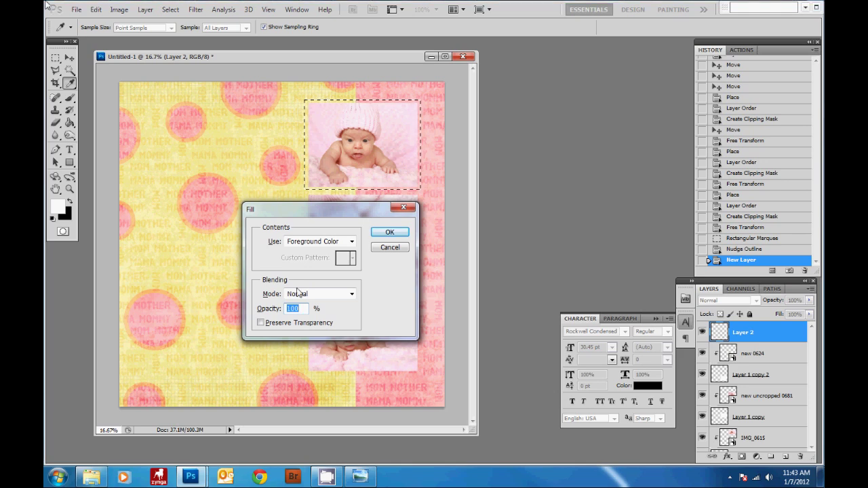
{"action": "left_click", "coordinate": [388, 233]}
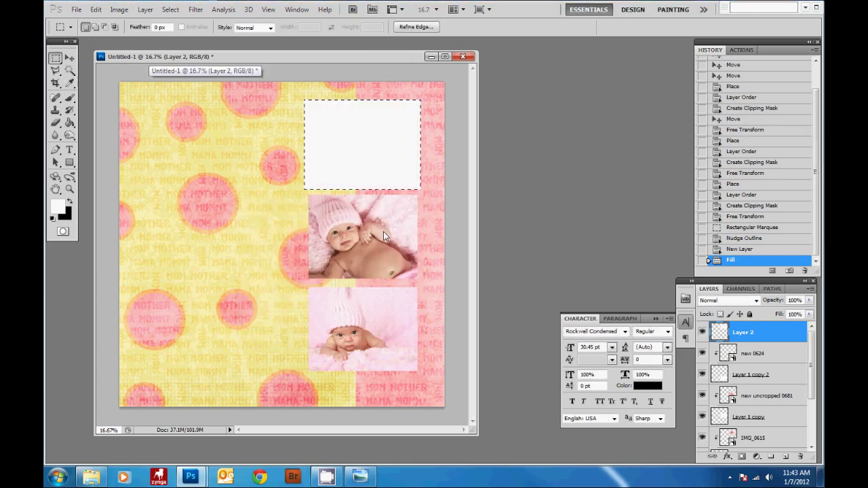
{"action": "key", "text": "ctrl+d"}
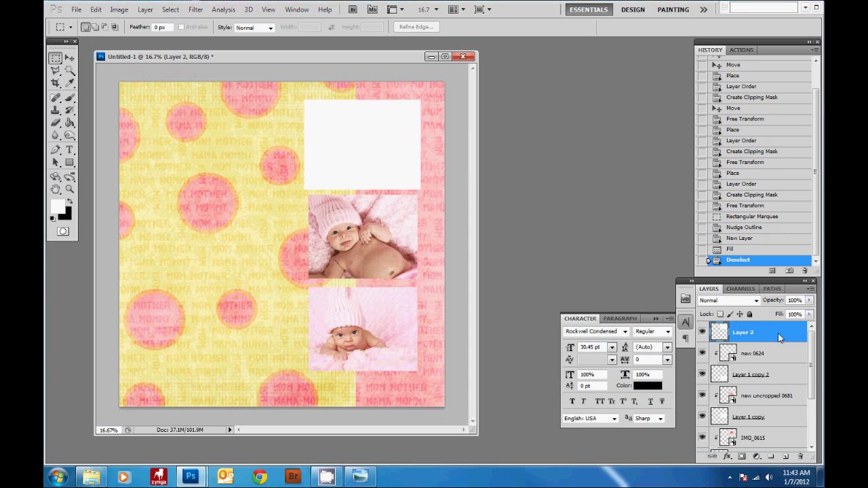
- Move Layer 2 directly beneath Layer 1 and narrow it slightly on its left side to even the white border around the uppermost photo
{"action": "left_click_drag", "start_coordinate": [778, 334], "coordinate": [779, 418]}
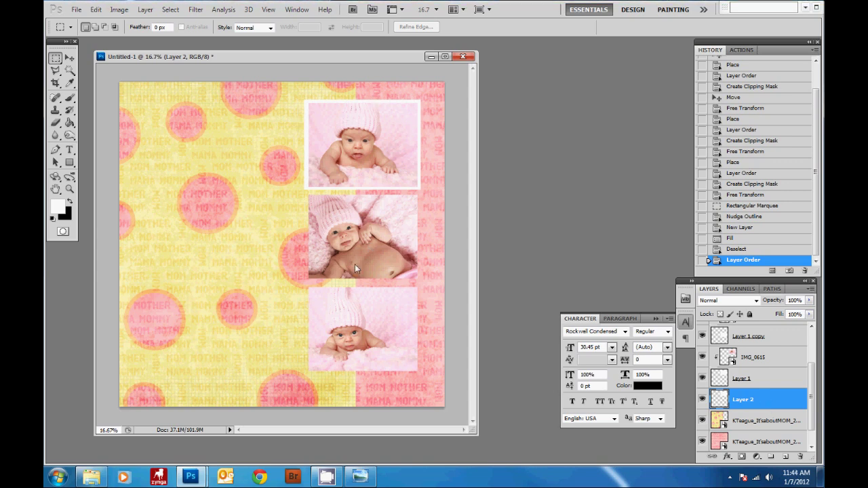
{"action": "key", "text": "ctrl+t"}
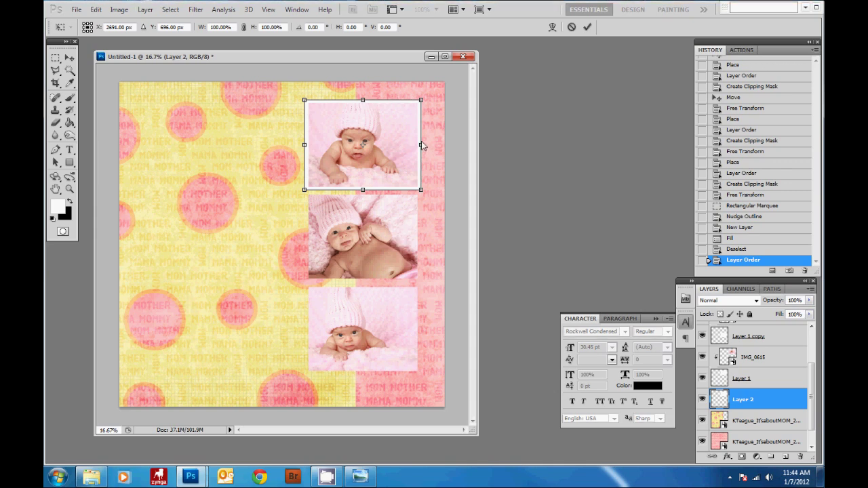
{"action": "key", "text": "ctrl+plus"}
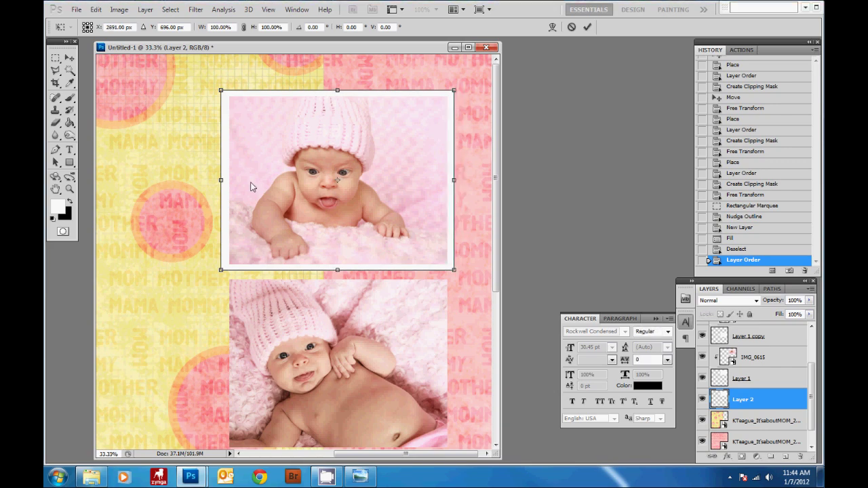
{"action": "left_click_drag", "start_coordinate": [222, 181], "coordinate": [224, 183]}
{"action": "key", "text": "Return"}
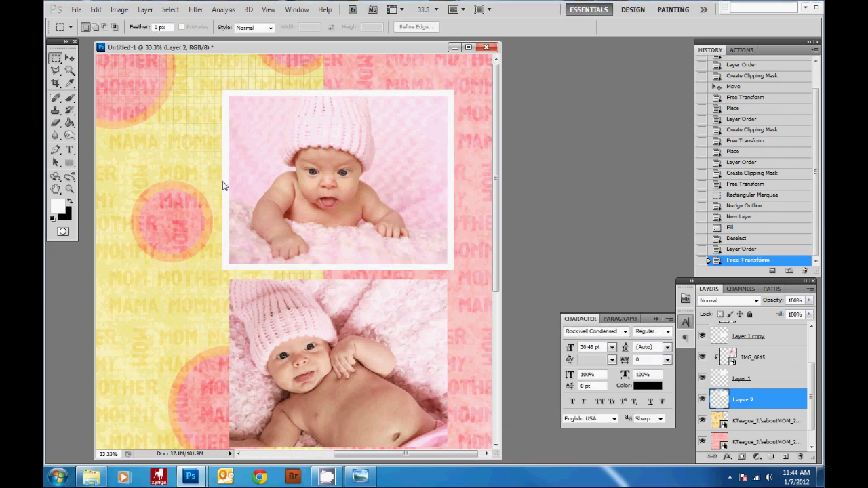
- Duplicate the white Layer 2 frame twice, placing one copy behind the middle photo and one behind the lowest photo
{"action": "scroll", "coordinate": [222, 181], "scroll_direction": "down", "scroll_amount": 3}
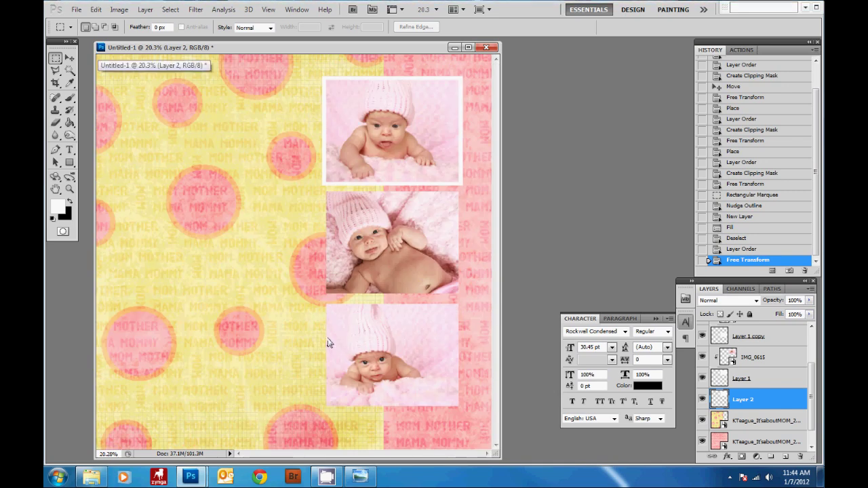
{"action": "left_click", "coordinate": [70, 58]}
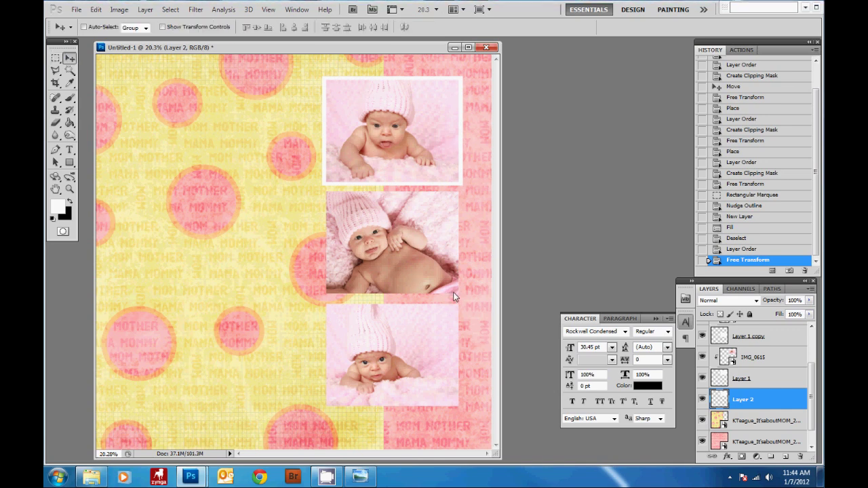
{"action": "left_click_drag", "start_coordinate": [390, 131], "coordinate": [388, 325]}
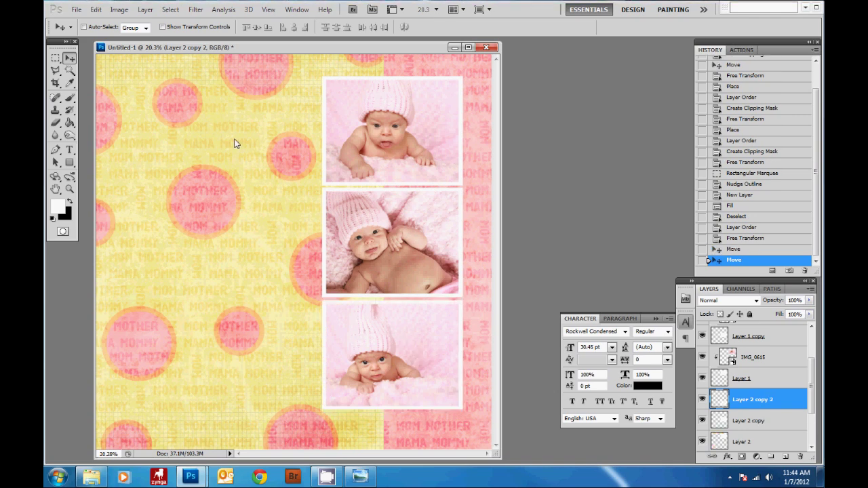
- Draw a small circular selection on the yellow paper and fill it with white on a new layer, leaving nothing selected
{"action": "left_click", "coordinate": [56, 59]}
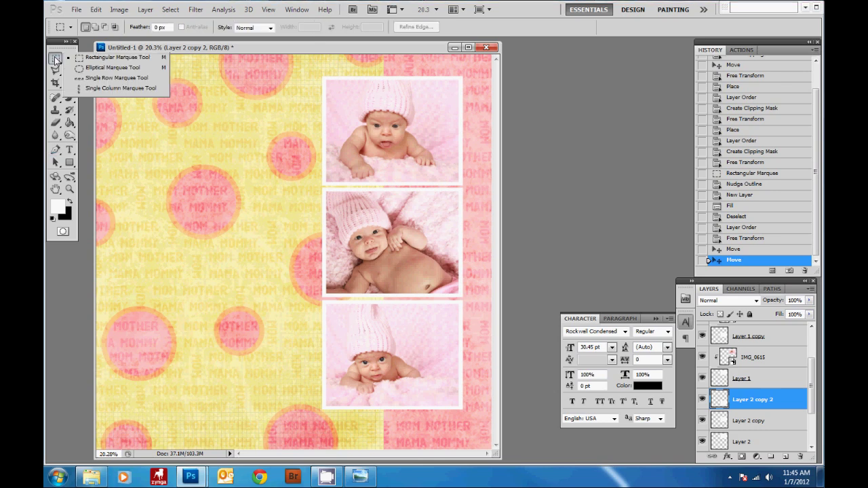
{"action": "left_click", "coordinate": [90, 67]}
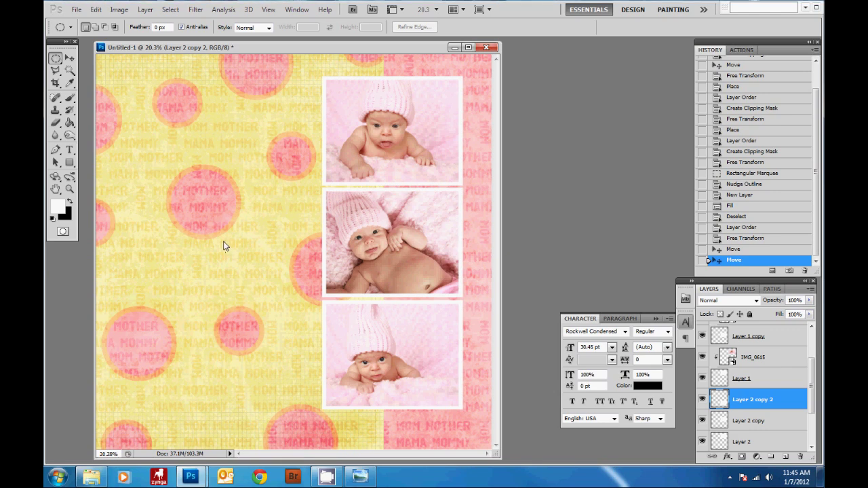
{"action": "left_click_drag", "start_coordinate": [120, 166], "coordinate": [179, 216]}
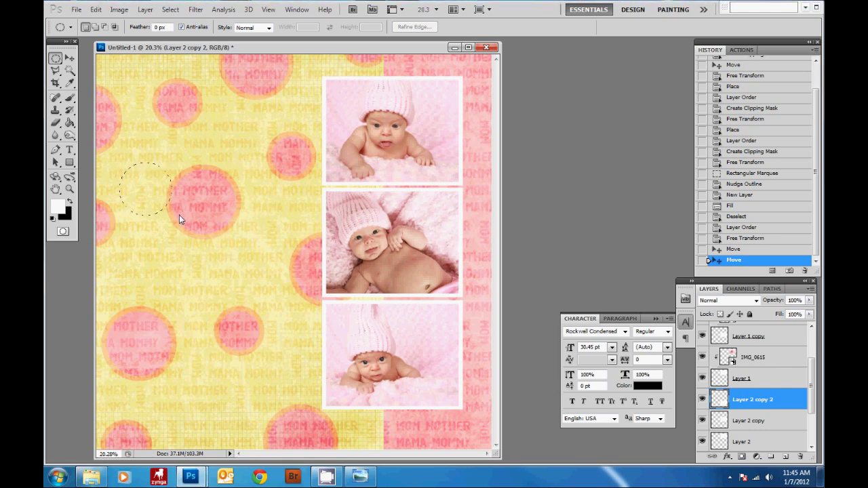
{"action": "left_click", "coordinate": [787, 458]}
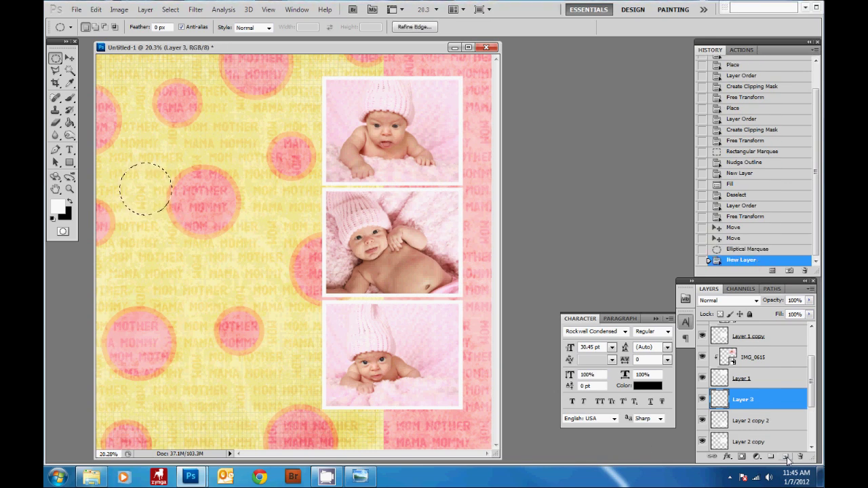
{"action": "key", "text": "shift+F5"}
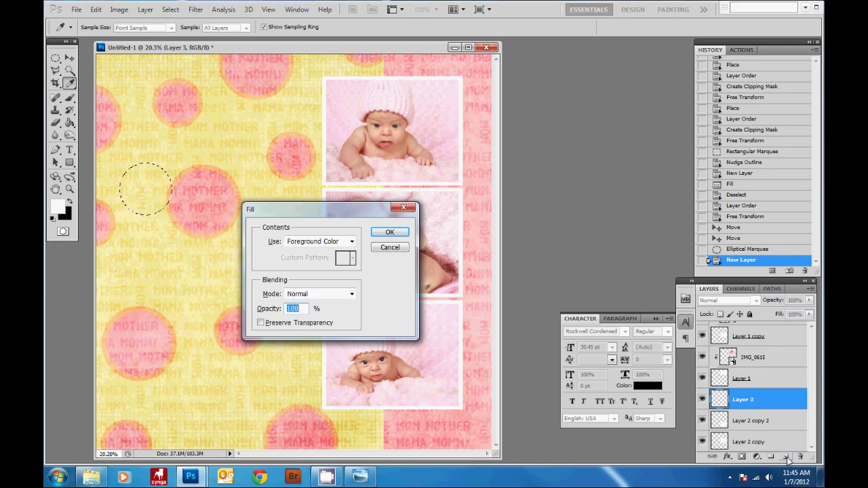
{"action": "key", "text": "Return"}
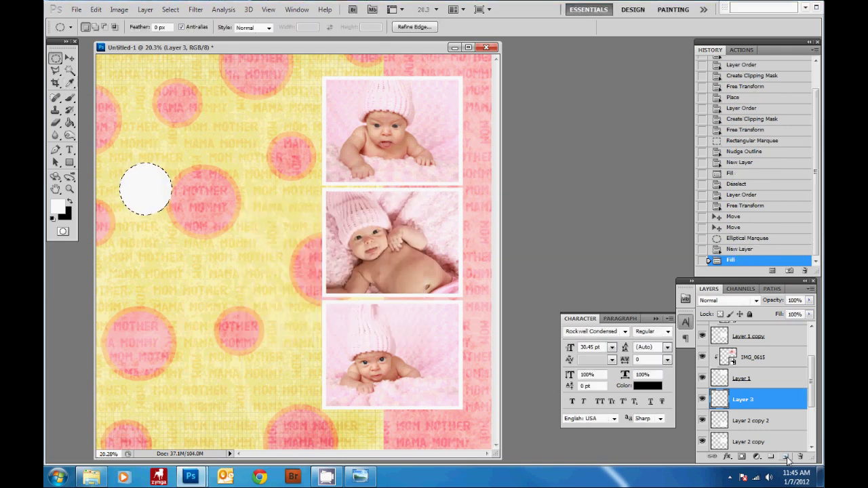
{"action": "key", "text": "ctrl+d"}
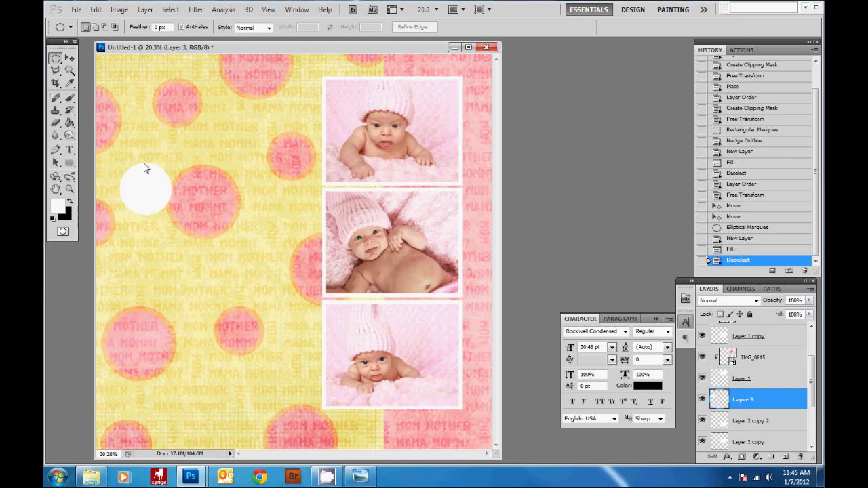
- Sample pink from the patterned paper and add a slightly thicker outside stroke in that pink (febcc1) to the Layer 3 circle
{"action": "left_click", "coordinate": [70, 82]}
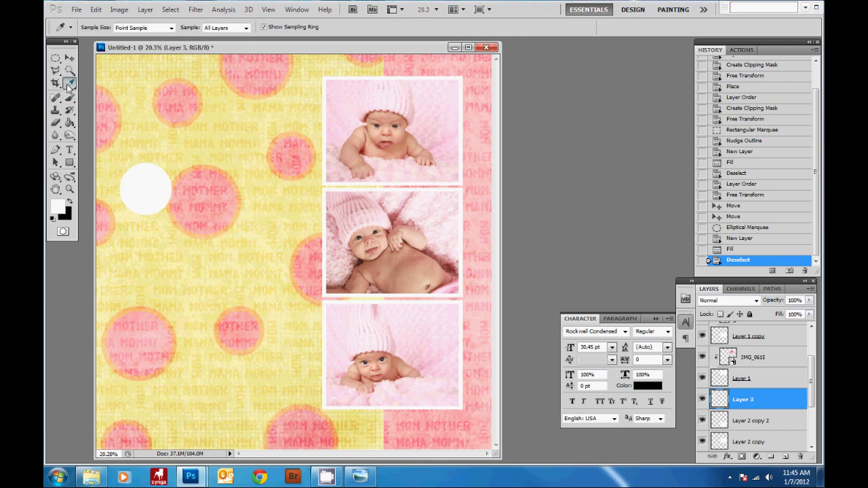
{"action": "left_click", "coordinate": [187, 121]}
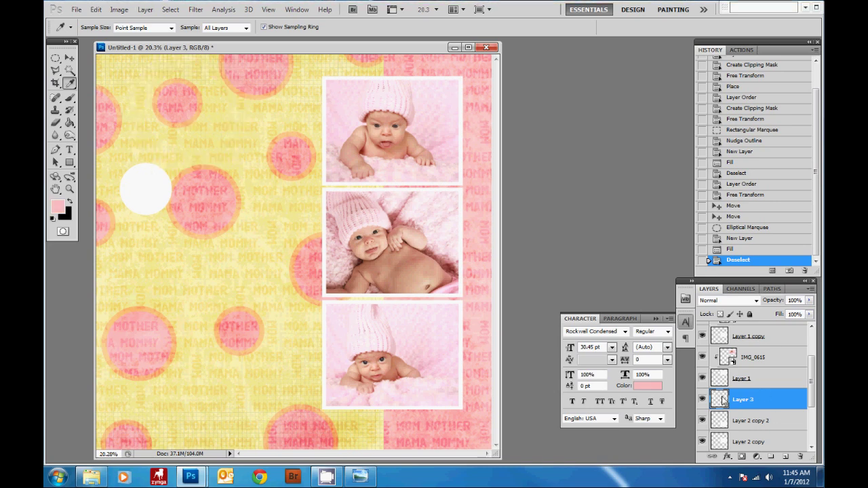
{"action": "key", "text": "space"}
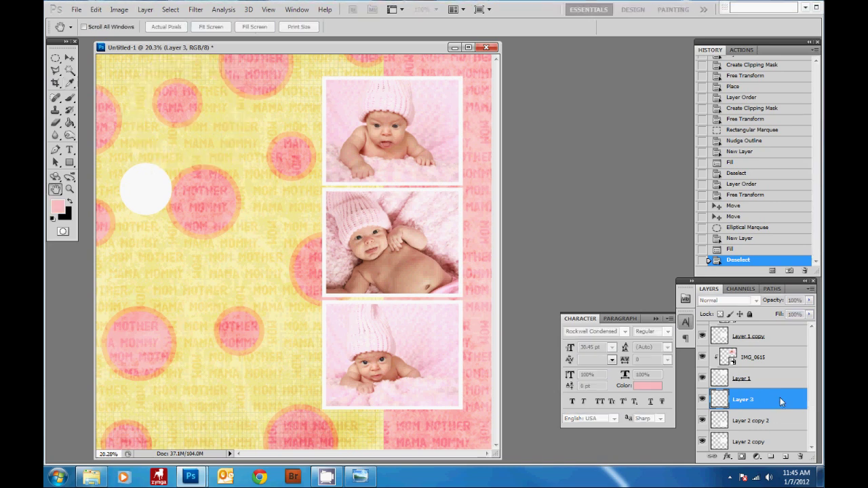
{"action": "double_click", "coordinate": [719, 400]}
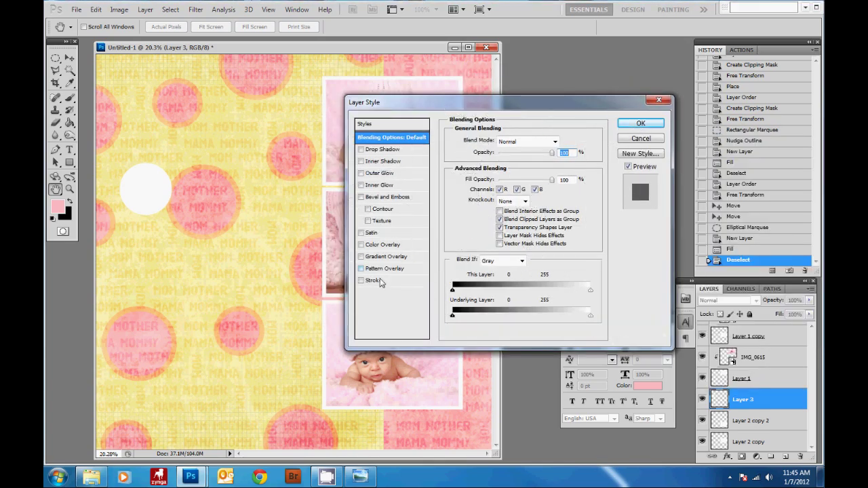
{"action": "left_click", "coordinate": [386, 283]}
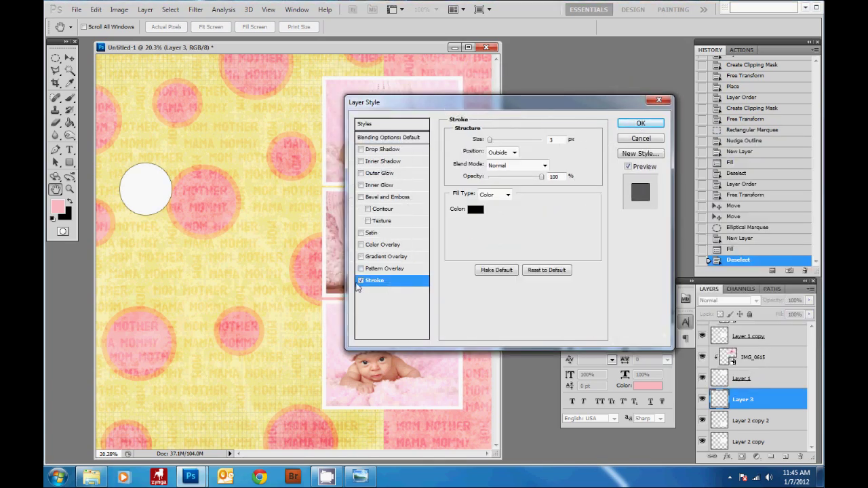
{"action": "left_click", "coordinate": [476, 210]}
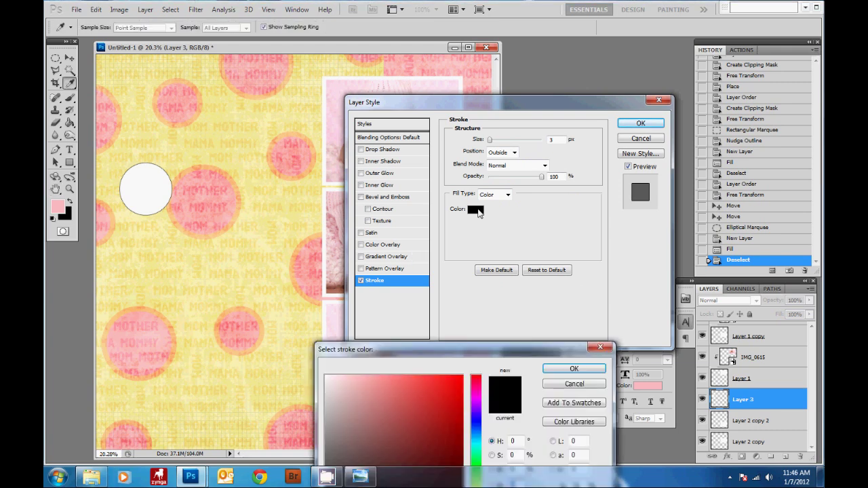
{"action": "left_click", "coordinate": [59, 208]}
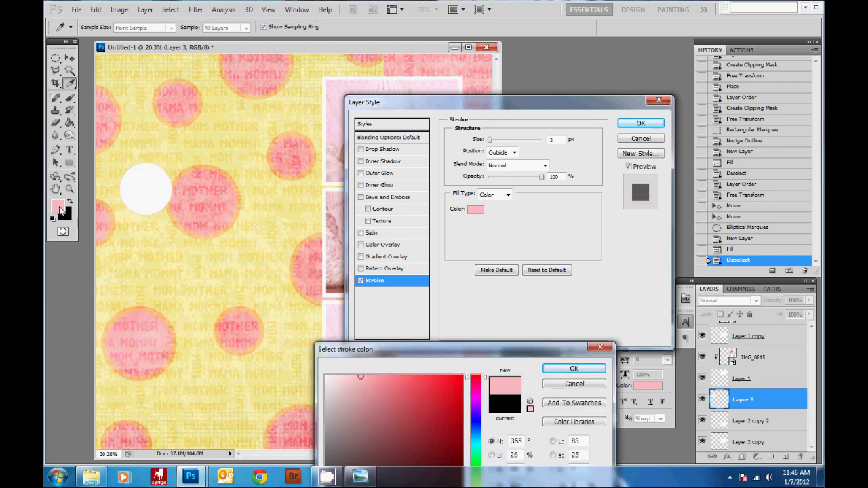
{"action": "left_click_drag", "start_coordinate": [519, 347], "coordinate": [443, 266]}
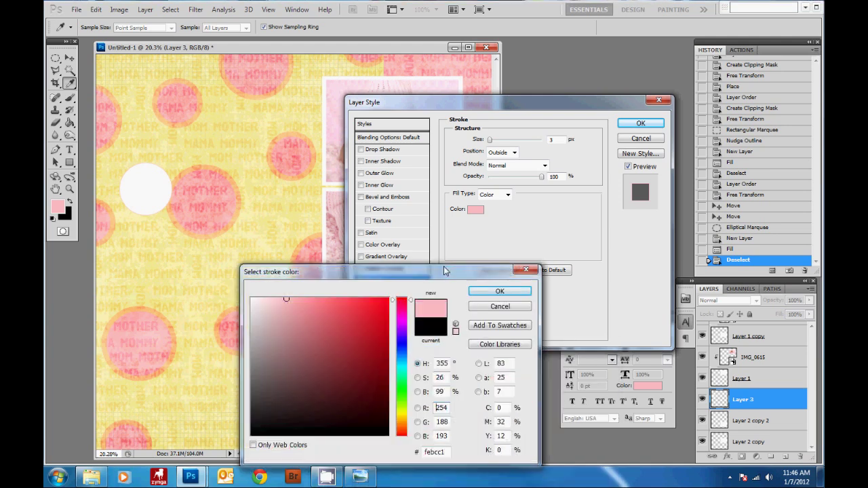
{"action": "left_click", "coordinate": [504, 293]}
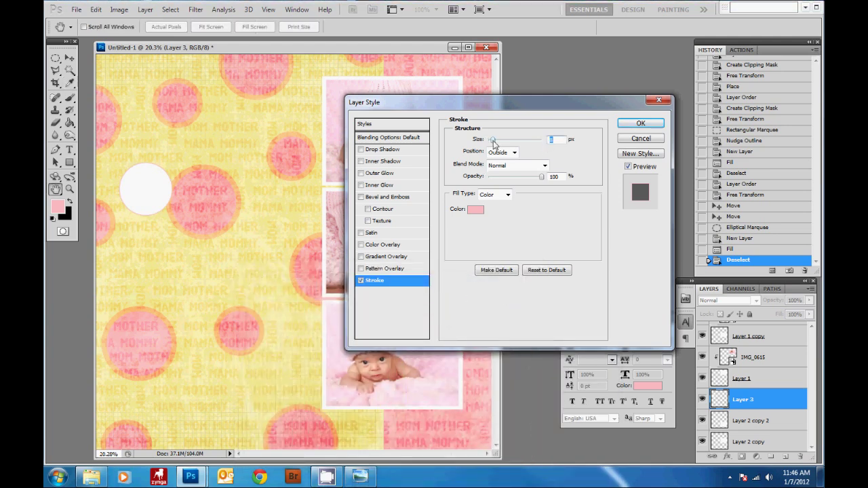
{"action": "left_click", "coordinate": [642, 123]}
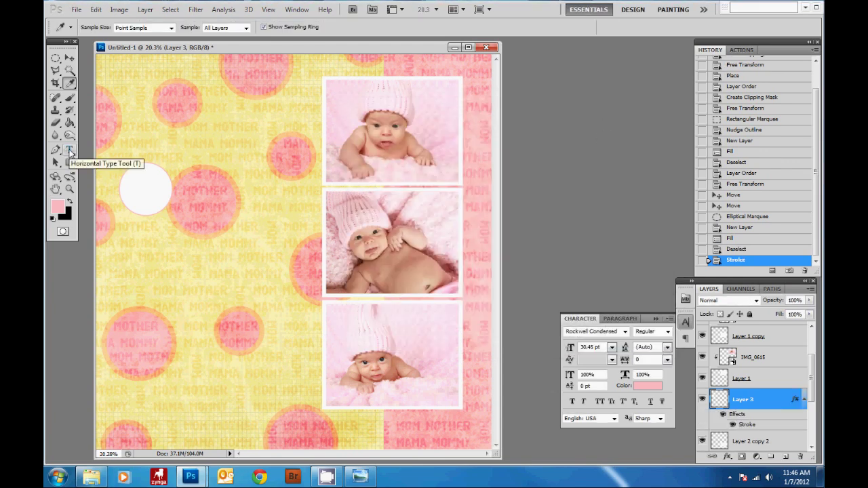
- Start a text layer with a single letter inside the white circle and set its font to Felix Titling
{"action": "left_click", "coordinate": [70, 150]}
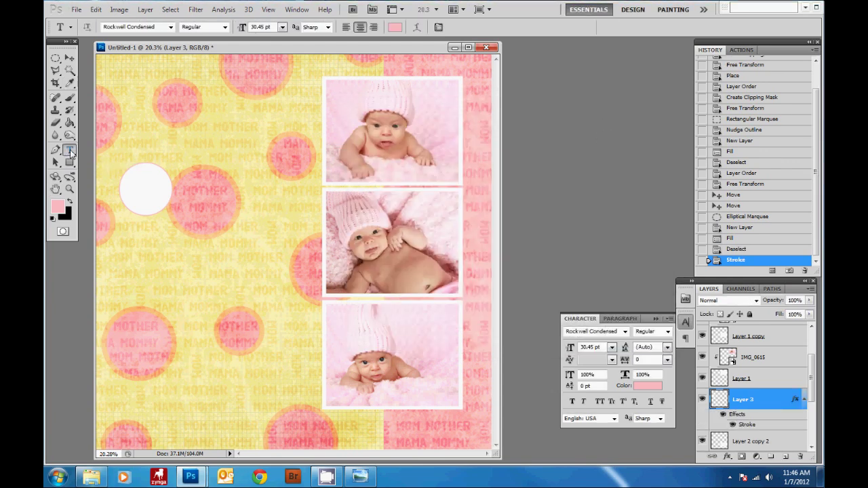
{"action": "left_click", "coordinate": [142, 192]}
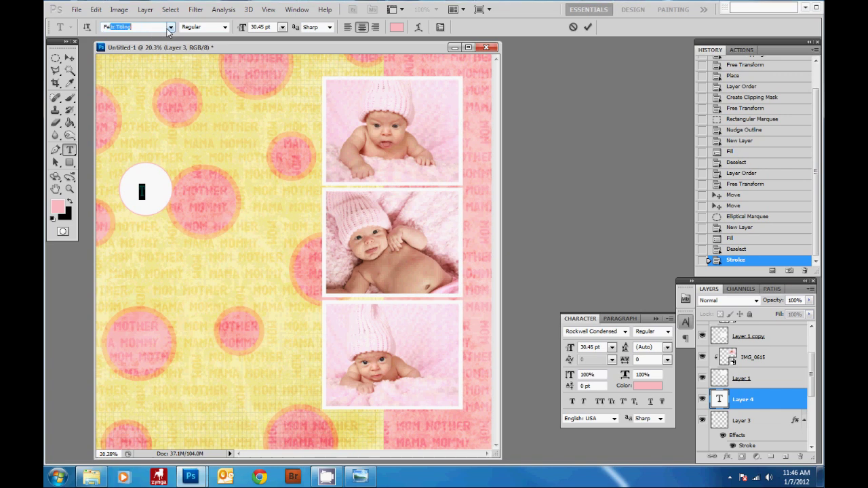
{"action": "type", "text": "fe"}
{"action": "key", "text": "Return"}
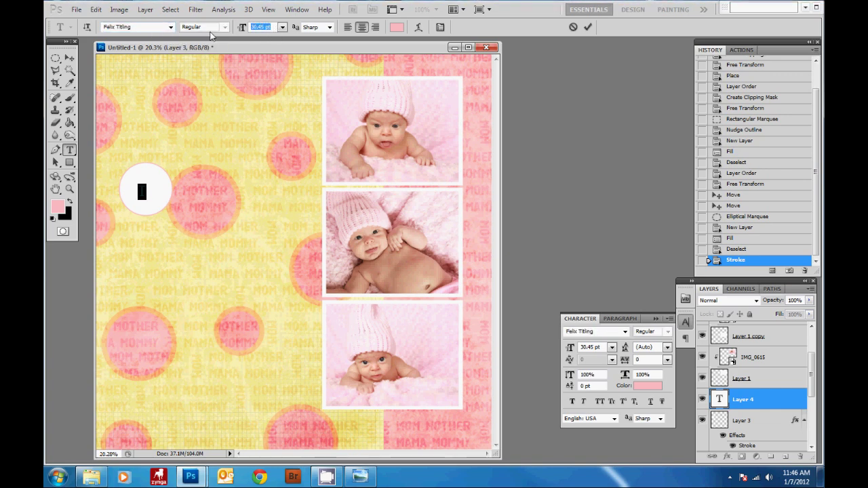
- Increase the letter's font size to 86.45 pt
{"action": "key", "text": "Up"}
{"action": "key", "text": "Up"}
{"action": "key", "text": "Up"}
{"action": "key", "text": "Up"}
{"action": "key", "text": "Up"}
{"action": "key", "text": "Up"}
{"action": "key", "text": "Up"}
{"action": "key", "text": "Up"}
{"action": "key", "text": "Up"}
{"action": "key", "text": "Up"}
{"action": "key", "text": "Up"}
{"action": "key", "text": "Up"}
{"action": "key", "text": "Up"}
{"action": "key", "text": "Up"}
{"action": "key", "text": "Up"}
{"action": "key", "text": "Up"}
{"action": "key", "text": "Up"}
{"action": "key", "text": "Up"}
{"action": "key", "text": "Up"}
{"action": "key", "text": "Up"}
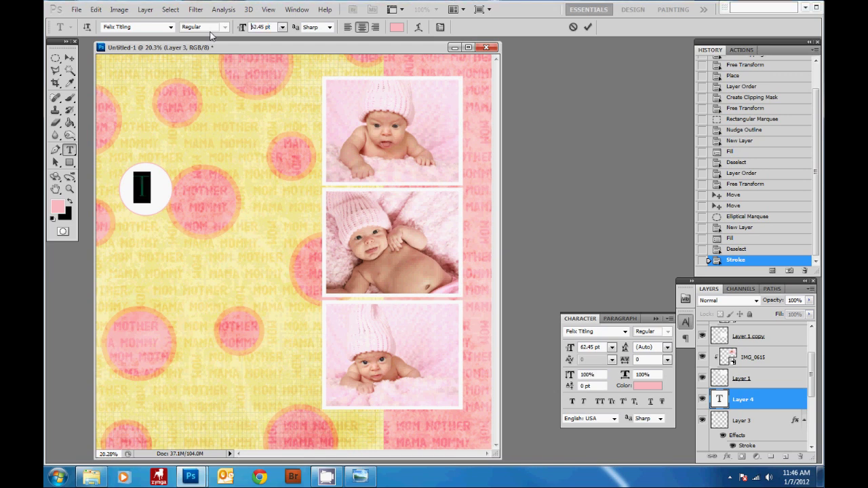
{"action": "key", "text": "Up"}
{"action": "key", "text": "Up"}
{"action": "key", "text": "Up"}
{"action": "key", "text": "Up"}
{"action": "key", "text": "Up"}
{"action": "key", "text": "Up"}
{"action": "key", "text": "Up"}
{"action": "key", "text": "Up"}
{"action": "key", "text": "Up"}
{"action": "key", "text": "Up"}
{"action": "key", "text": "Up"}
{"action": "key", "text": "Up"}
{"action": "key", "text": "Up"}
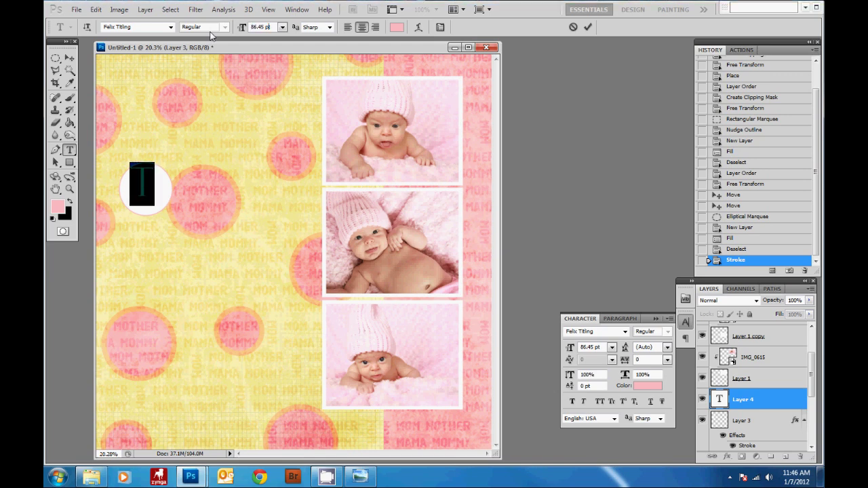
- Finish the letter T at 72.45 pt and center it within the white circle
{"action": "left_click", "coordinate": [69, 59]}
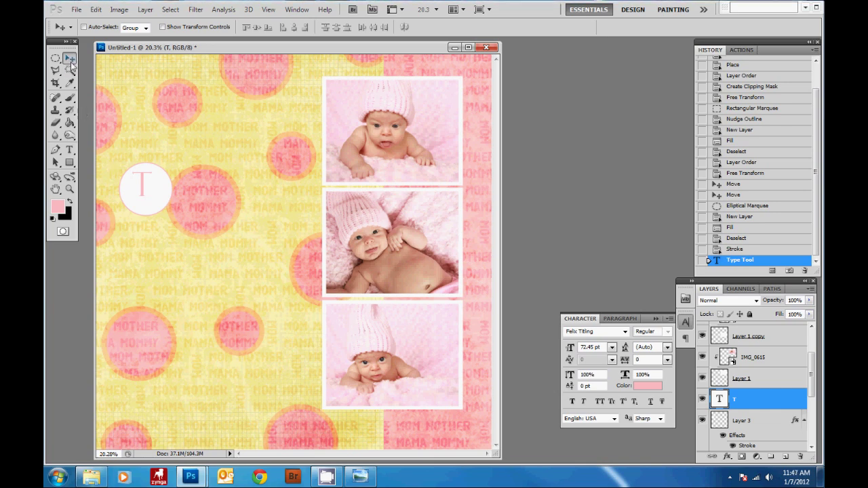
{"action": "left_click_drag", "start_coordinate": [142, 184], "coordinate": [145, 191]}
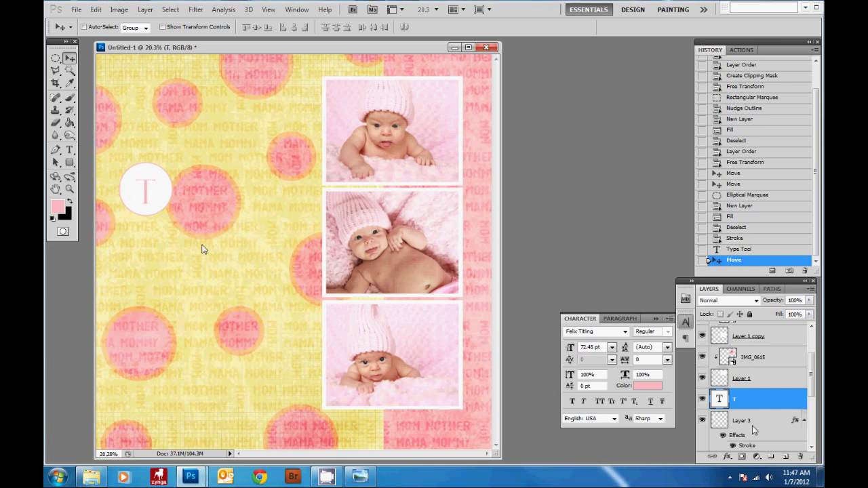
- Add a drop shadow to the Layer 3 circle with 11% spread and a slightly increased size
{"action": "scroll", "coordinate": [703, 405], "scroll_direction": "down", "scroll_amount": 1}
{"action": "left_click", "coordinate": [703, 403]}
{"action": "left_click", "coordinate": [703, 403]}
{"action": "left_click", "coordinate": [703, 404]}
{"action": "double_click", "coordinate": [787, 403]}
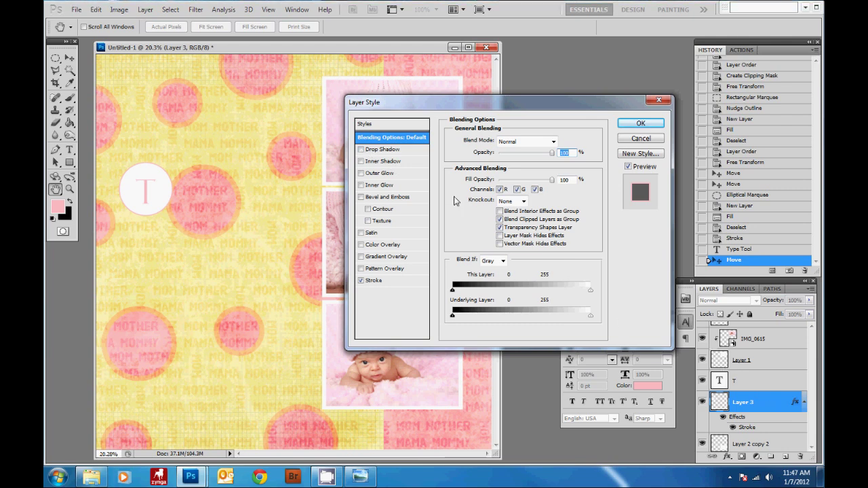
{"action": "left_click", "coordinate": [361, 151]}
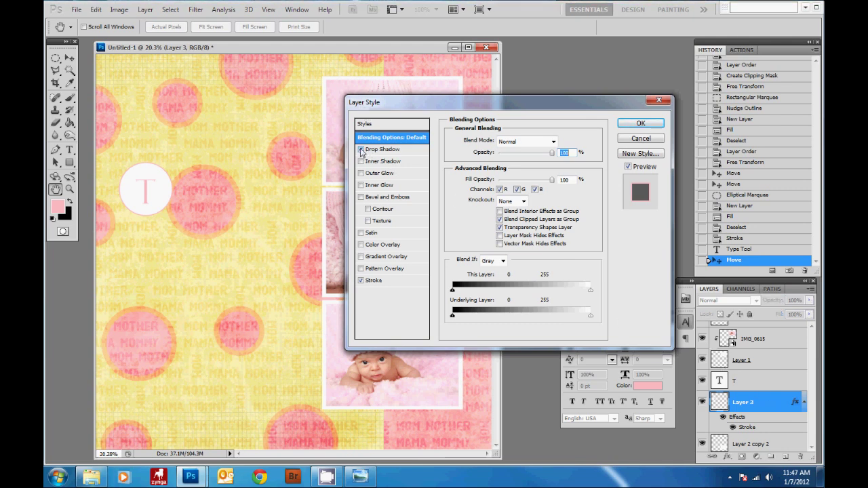
{"action": "left_click", "coordinate": [409, 149]}
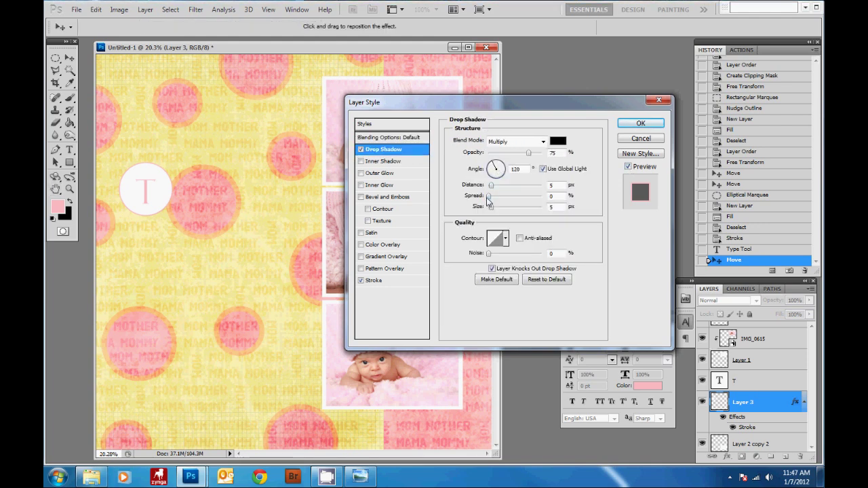
{"action": "left_click_drag", "start_coordinate": [489, 196], "coordinate": [498, 211]}
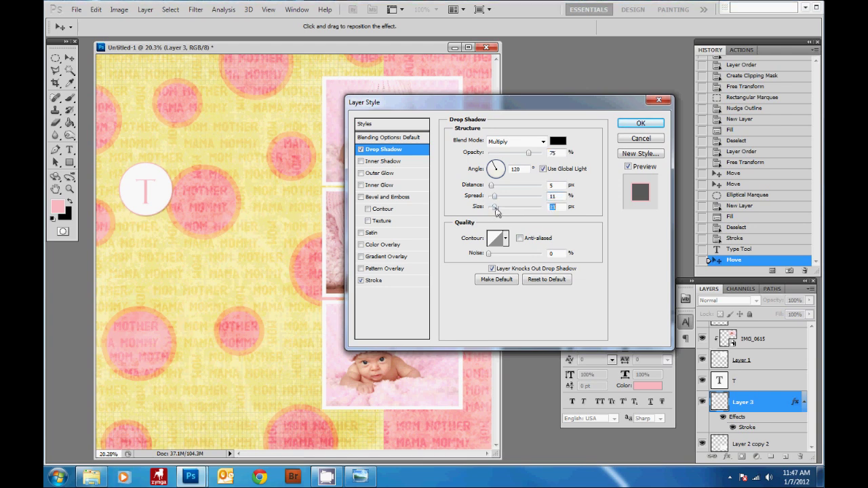
{"action": "left_click", "coordinate": [630, 127]}
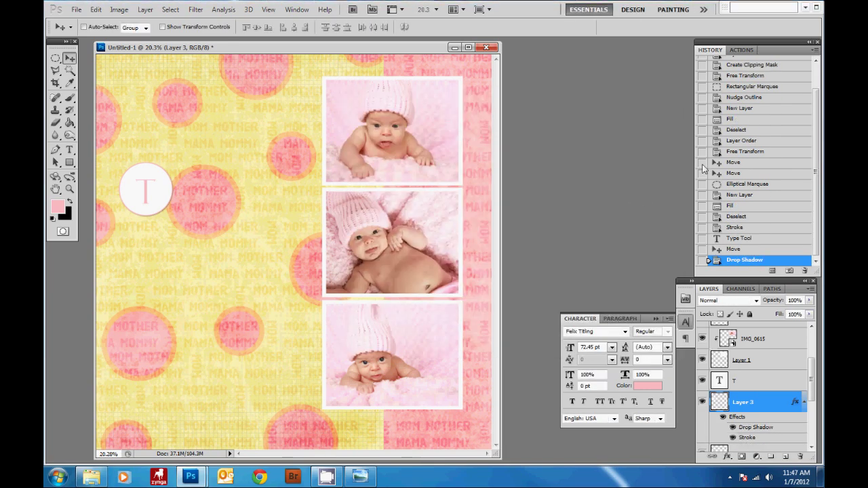
- Duplicate the T together with its circle five times, arranging the six lettered circles in two curved rows of three
{"action": "left_click", "coordinate": [760, 384], "text": "shift"}
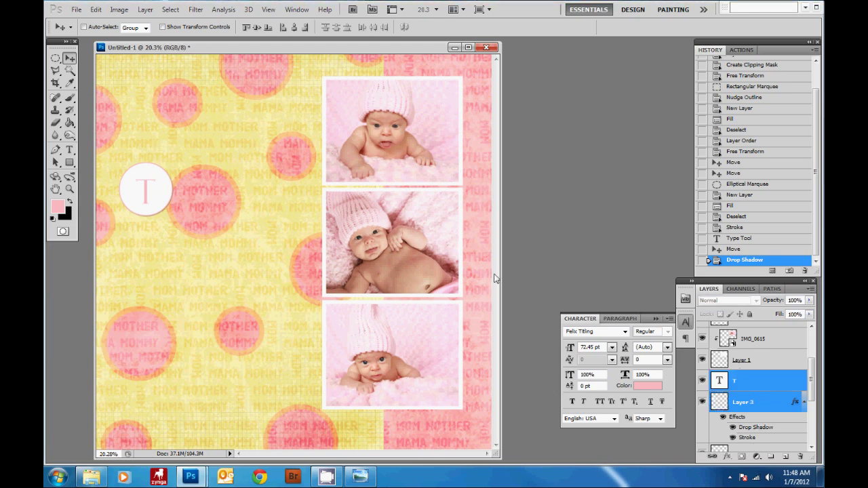
{"action": "left_click_drag", "start_coordinate": [151, 203], "coordinate": [193, 310]}
{"action": "left_click_drag", "start_coordinate": [193, 311], "coordinate": [251, 284]}
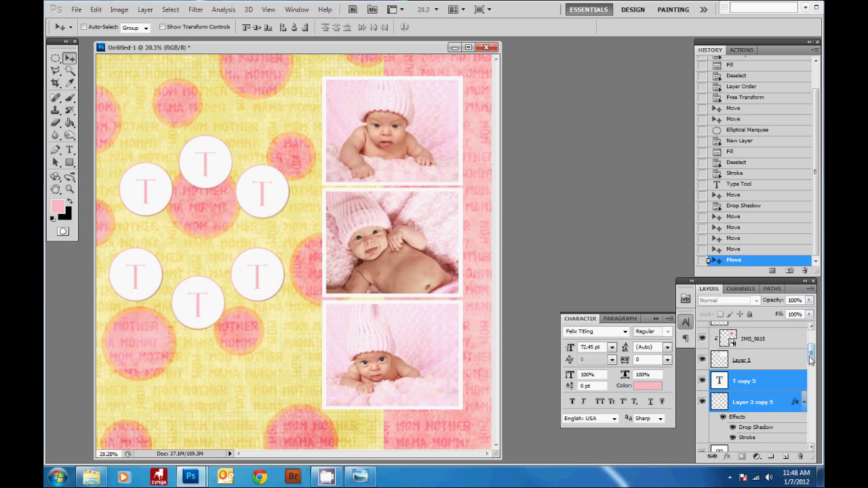
- Select the letter and circle layers of the lower three copies and move that row slightly up and to the right
{"action": "scroll", "coordinate": [782, 426], "scroll_direction": "down", "scroll_amount": 5}
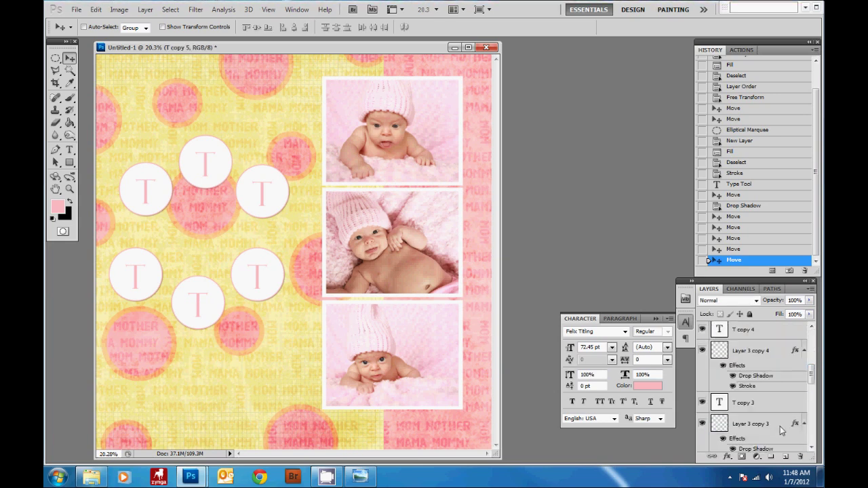
{"action": "left_click", "coordinate": [780, 426]}
{"action": "left_click", "coordinate": [780, 398], "text": "shift"}
{"action": "scroll", "coordinate": [777, 409], "scroll_direction": "down", "scroll_amount": 2}
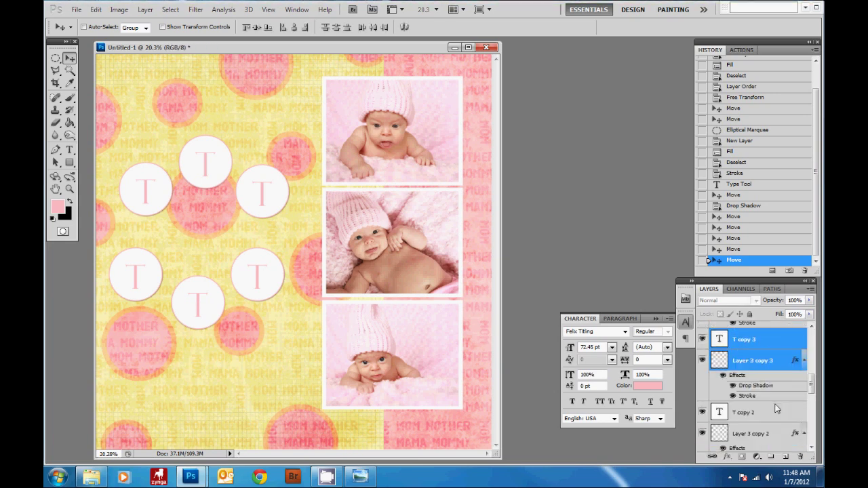
{"action": "left_click_drag", "start_coordinate": [200, 302], "coordinate": [196, 293]}
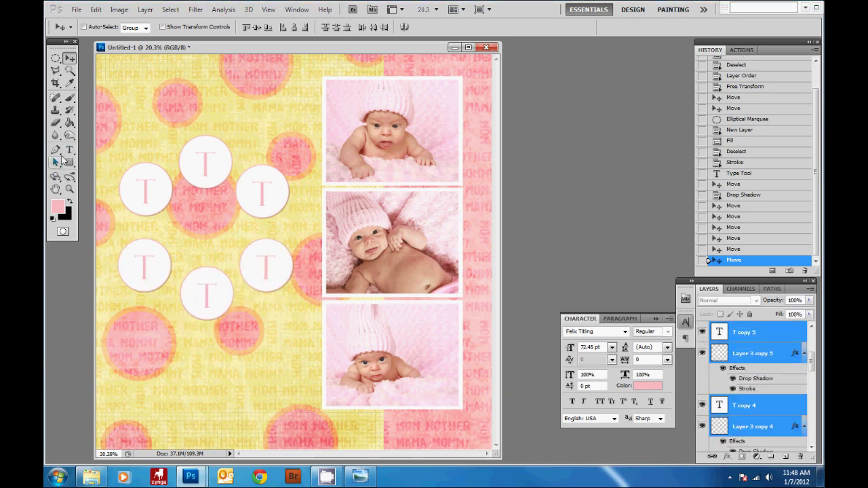
- Replace the letter in the upper row's middle circle with W
{"action": "left_click", "coordinate": [69, 150]}
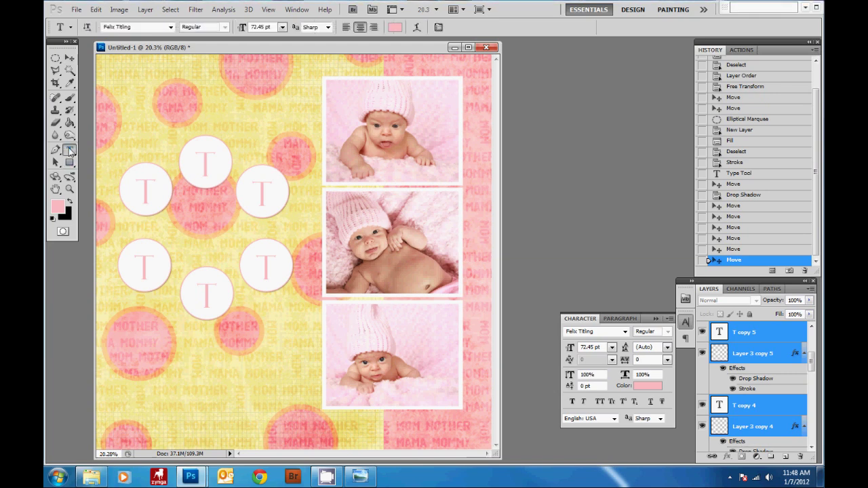
{"action": "left_click", "coordinate": [205, 173]}
{"action": "key", "text": "ctrl+a"}
{"action": "type", "text": "W"}
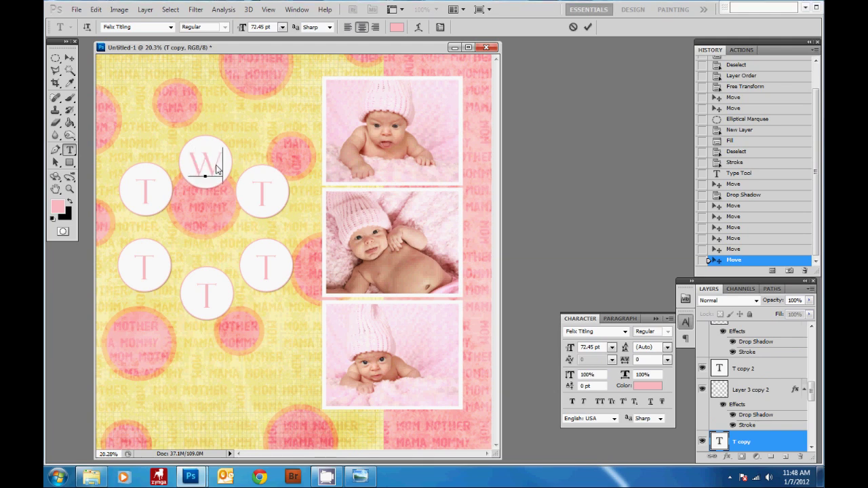
{"action": "left_click", "coordinate": [70, 59]}
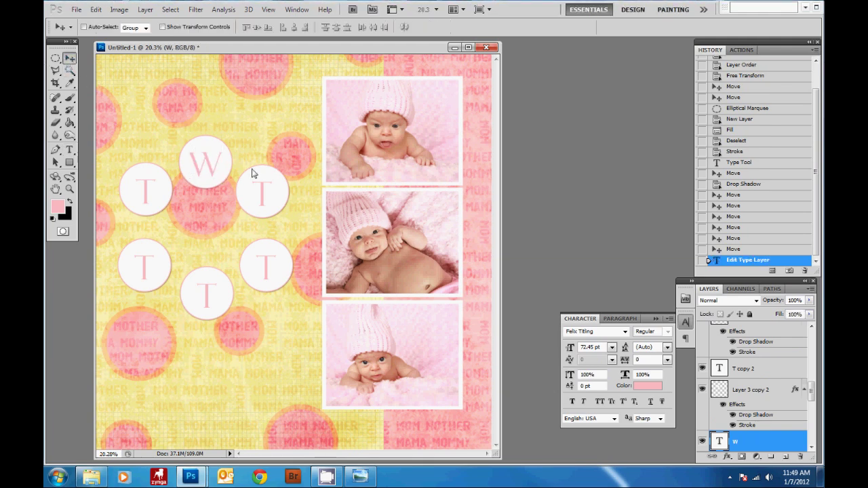
- Replace the letter in the upper row's last circle with O and nudge it to the circle's center
{"action": "left_click", "coordinate": [69, 150]}
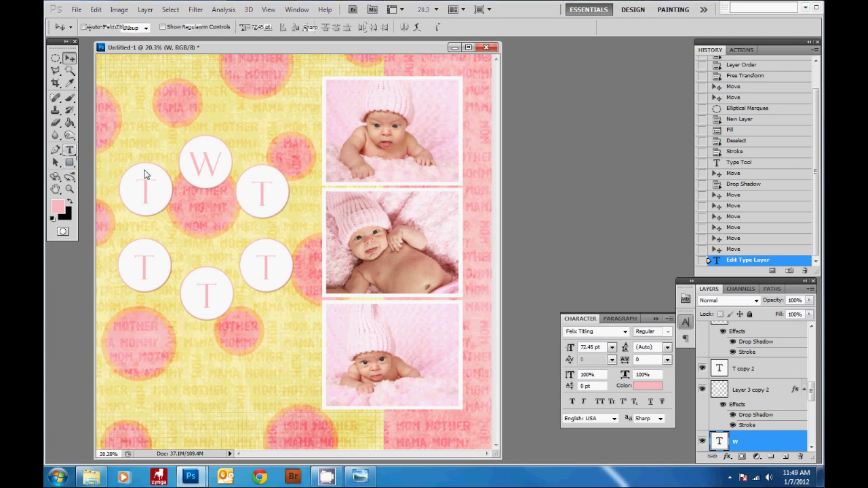
{"action": "left_click", "coordinate": [262, 191]}
{"action": "key", "text": "ctrl+a"}
{"action": "type", "text": "O"}
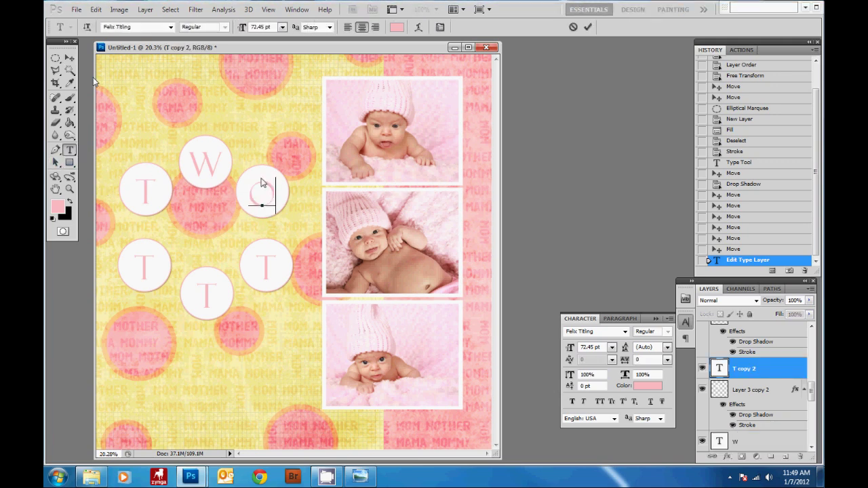
{"action": "left_click", "coordinate": [69, 58]}
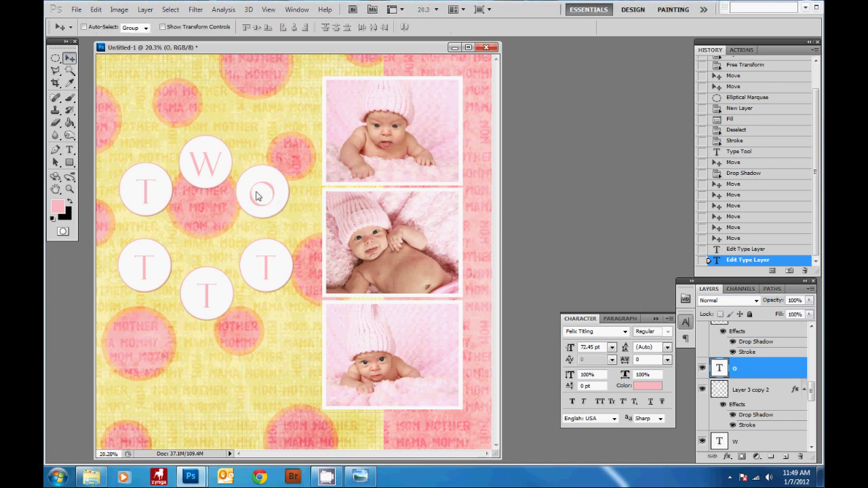
{"action": "key", "text": "Left"}
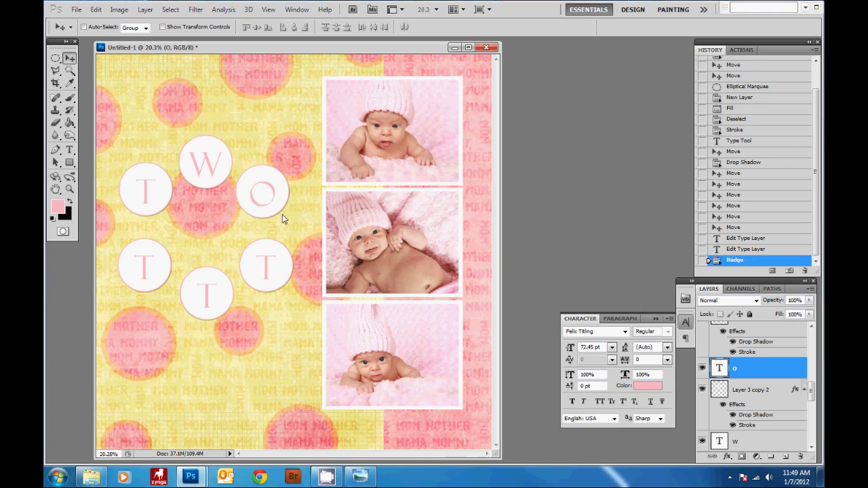
{"action": "mouse_move", "coordinate": [258, 207]}
{"action": "left_mouse_down"}
{"action": "mouse_move", "coordinate": [251, 197]}
{"action": "mouse_move", "coordinate": [291, 215]}
{"action": "mouse_move", "coordinate": [252, 196]}
{"action": "mouse_move", "coordinate": [297, 229]}
{"action": "mouse_move", "coordinate": [265, 201]}
{"action": "left_mouse_up"}
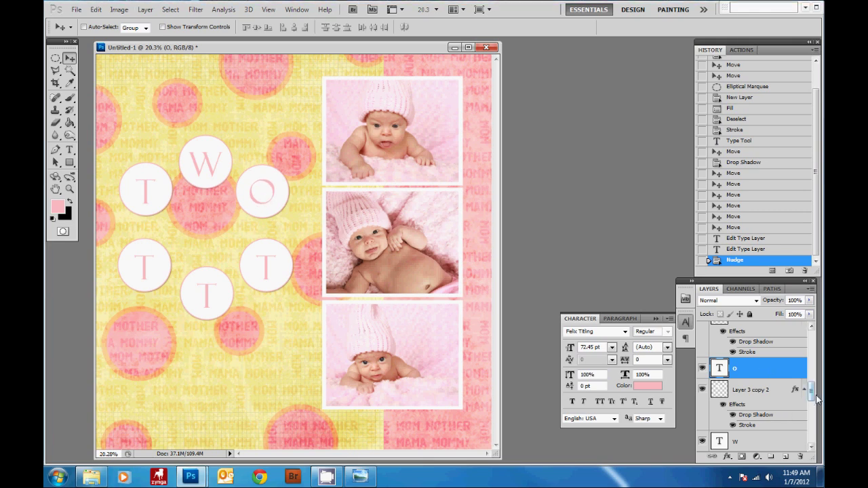
- Replace the letters in the lower row's three circles with M, O and S
{"action": "scroll", "coordinate": [812, 393], "scroll_direction": "down", "scroll_amount": 1}
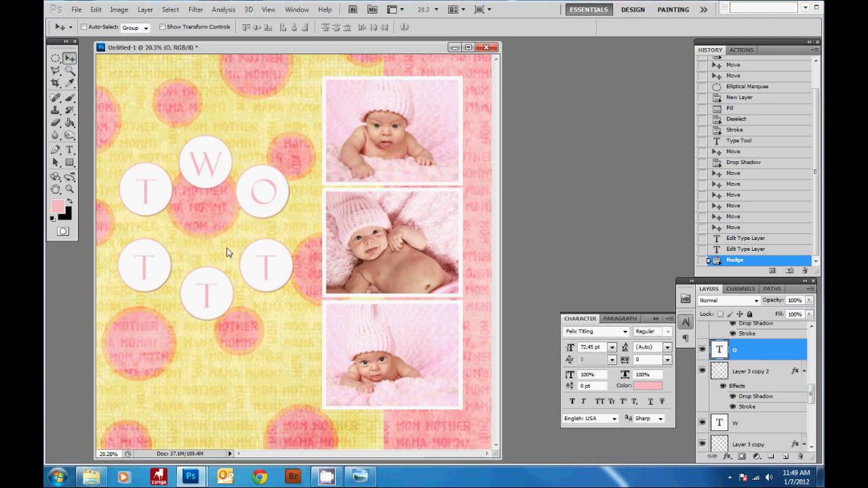
{"action": "left_click", "coordinate": [70, 150]}
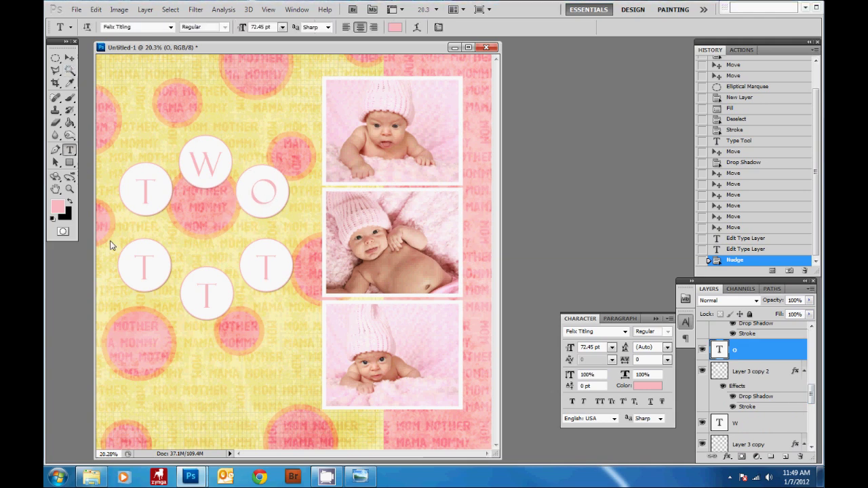
{"action": "double_click", "coordinate": [140, 267]}
{"action": "type", "text": "M"}
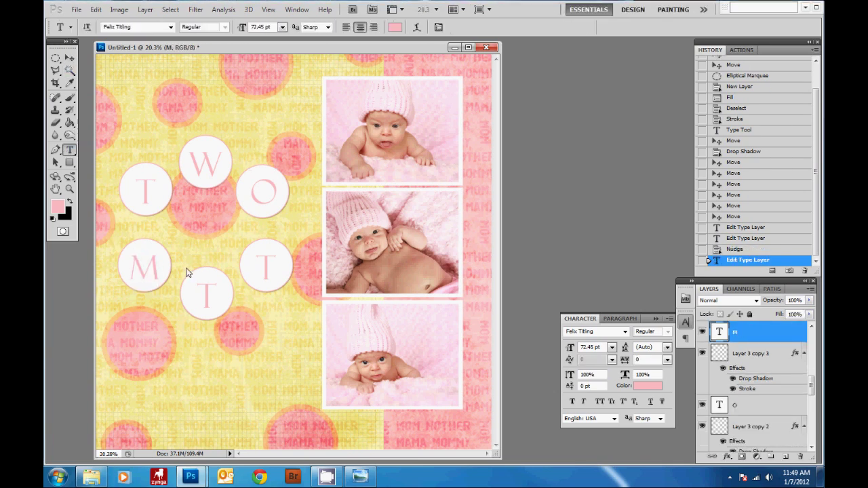
{"action": "double_click", "coordinate": [204, 293]}
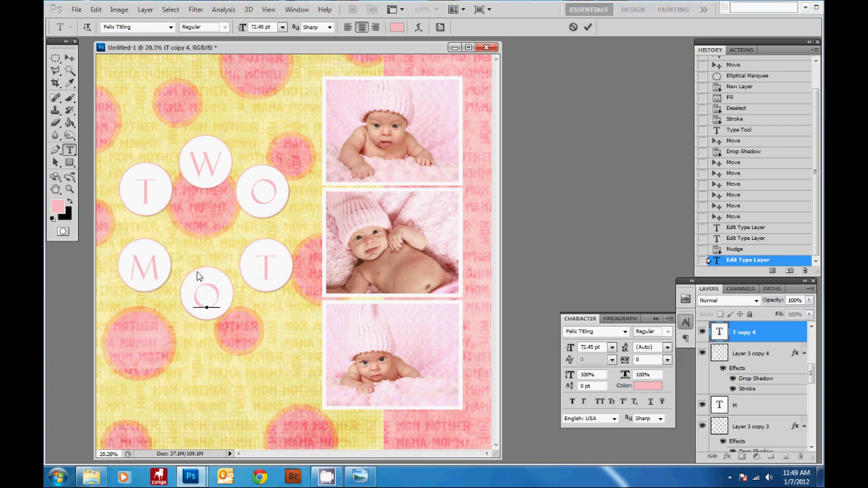
{"action": "type", "text": "O"}
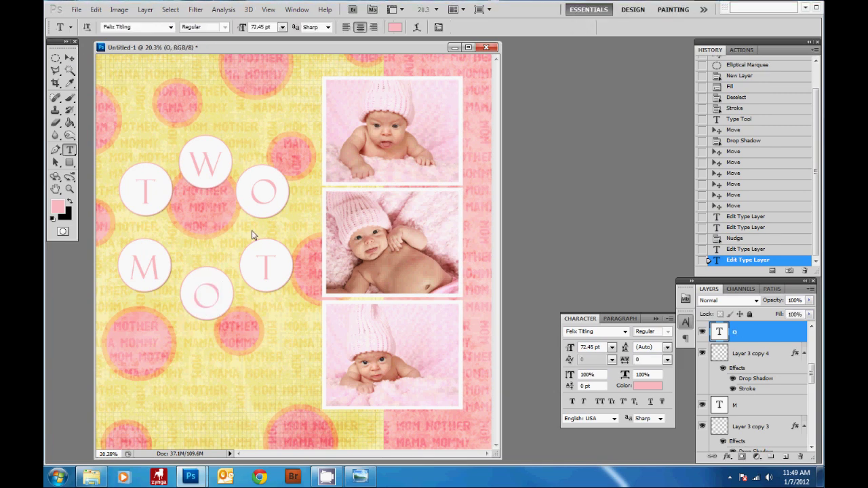
{"action": "double_click", "coordinate": [275, 261]}
{"action": "type", "text": "S"}
{"action": "key", "text": "ctrl+Return"}
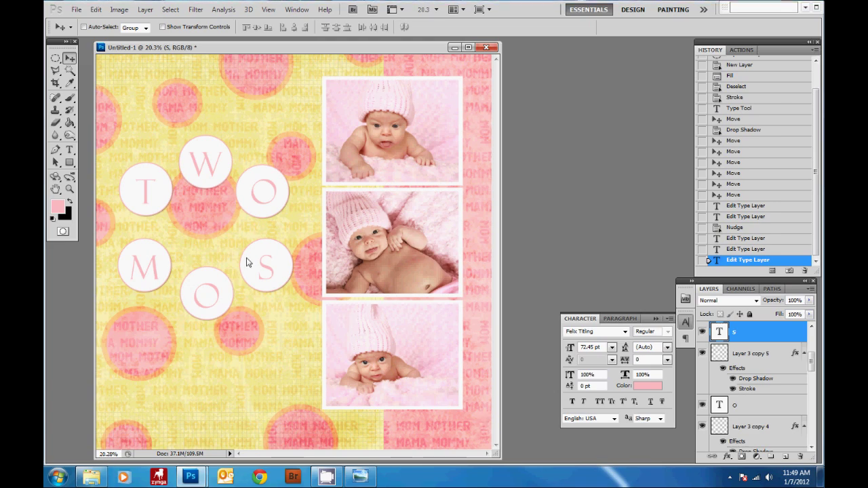
{"action": "left_click_drag", "start_coordinate": [216, 45], "coordinate": [221, 47]}
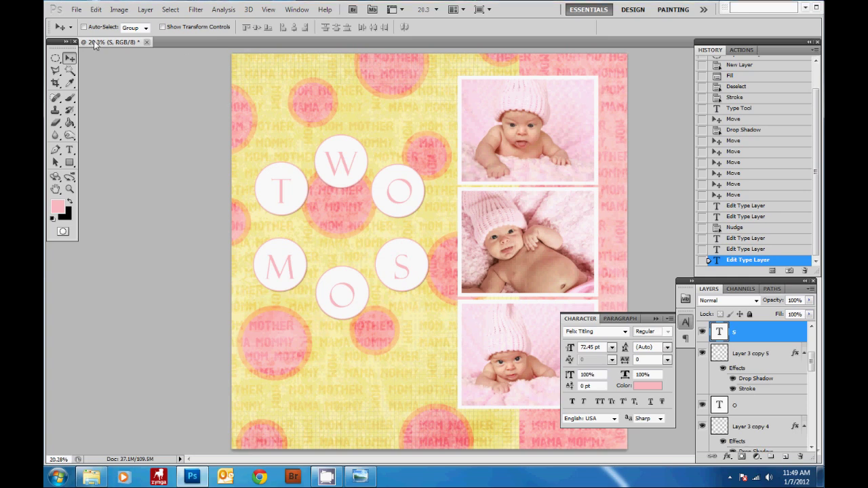
{"action": "left_click_drag", "start_coordinate": [94, 41], "coordinate": [95, 47]}
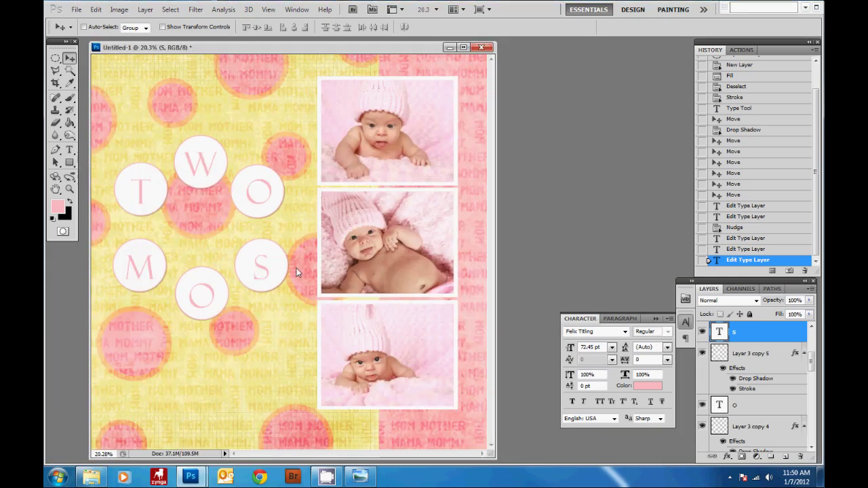
- Save the page as test scrapbook 1 in Photoshop format in the Scrapbook 2009-2011 folder, keeping maximum compatibility
{"action": "key", "text": "ctrl+s"}
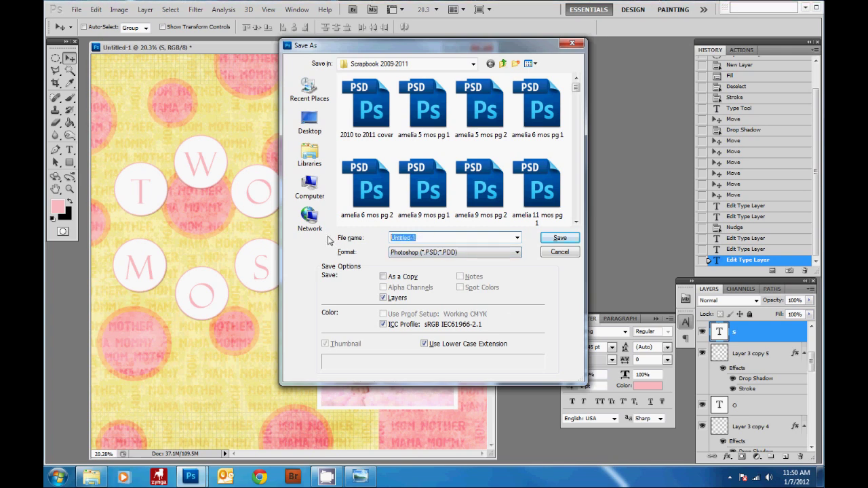
{"action": "type", "text": "test scrapbook 1"}
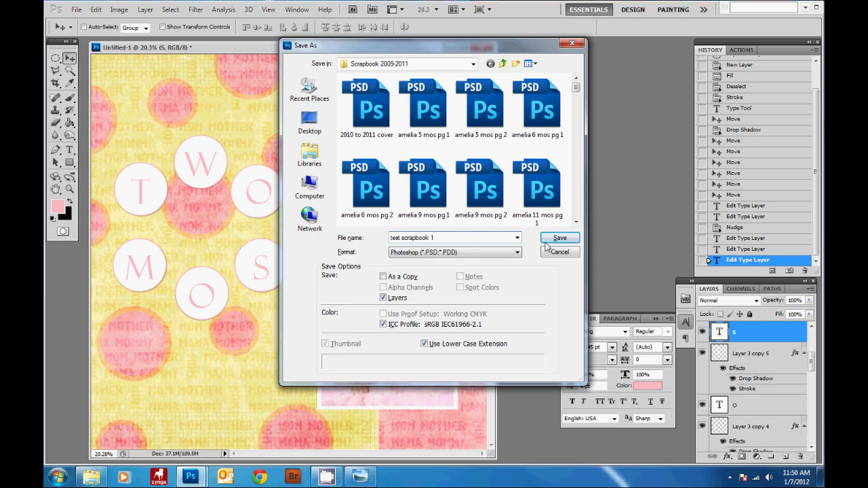
{"action": "left_click", "coordinate": [555, 238]}
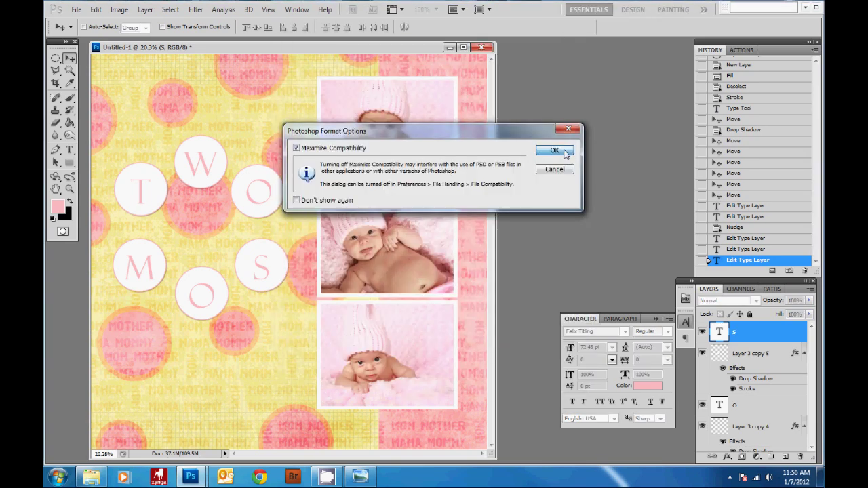
{"action": "left_click", "coordinate": [565, 152]}
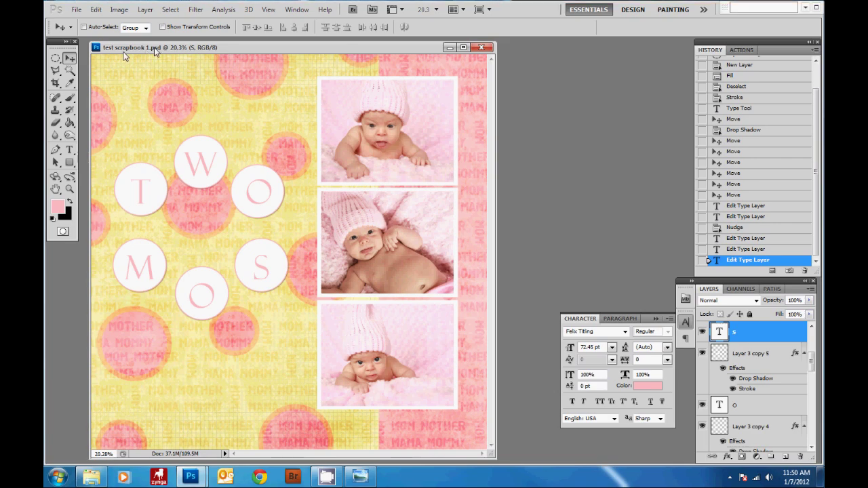
- Save a copy of the page as test scrapbook 2 in Photoshop format in the Scrapbook 2009-2011 folder
{"action": "left_click", "coordinate": [77, 9]}
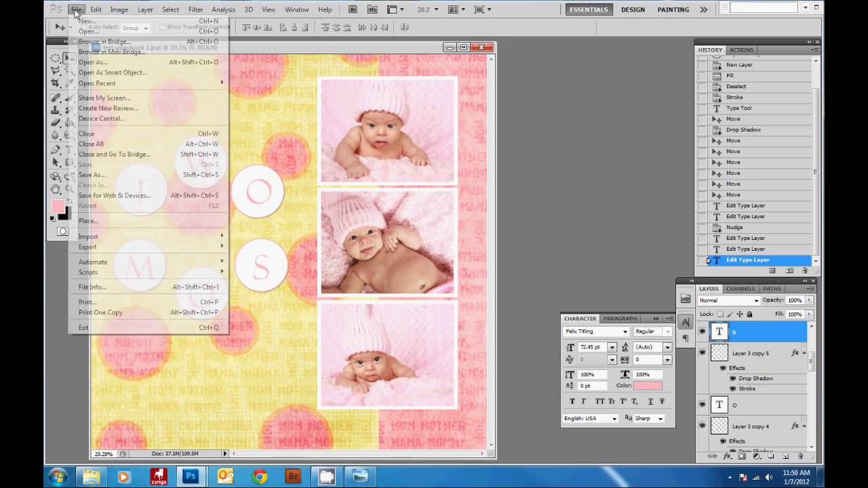
{"action": "left_click", "coordinate": [92, 175]}
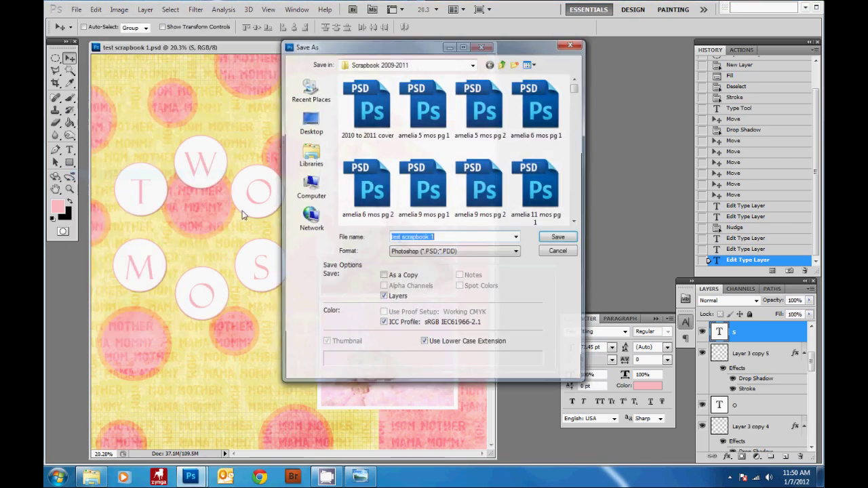
{"action": "left_click", "coordinate": [444, 238]}
{"action": "key", "text": "BackSpace"}
{"action": "type", "text": "2"}
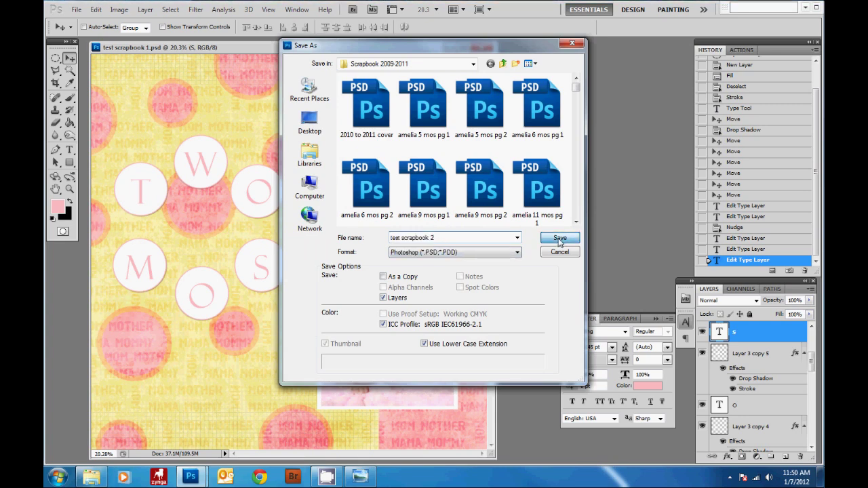
{"action": "left_click", "coordinate": [558, 237]}
{"action": "left_click", "coordinate": [556, 151]}
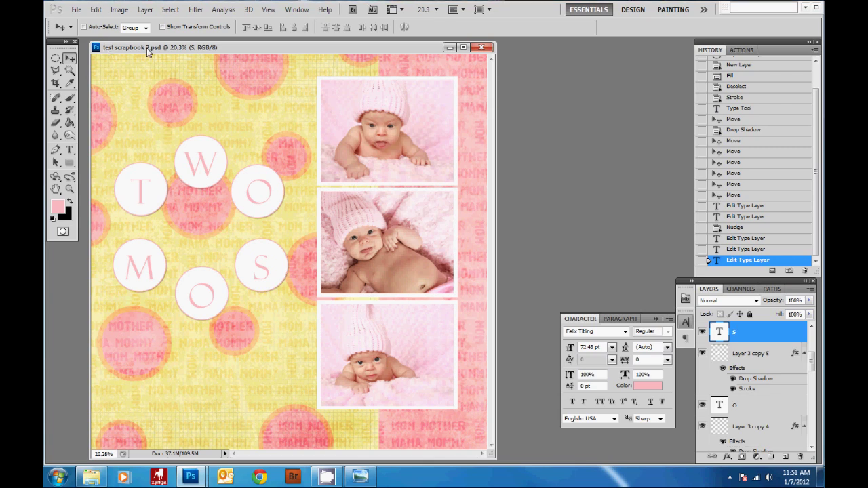
- Reopen the recently used file test scrapbook 1.psd
{"action": "left_click", "coordinate": [77, 10]}
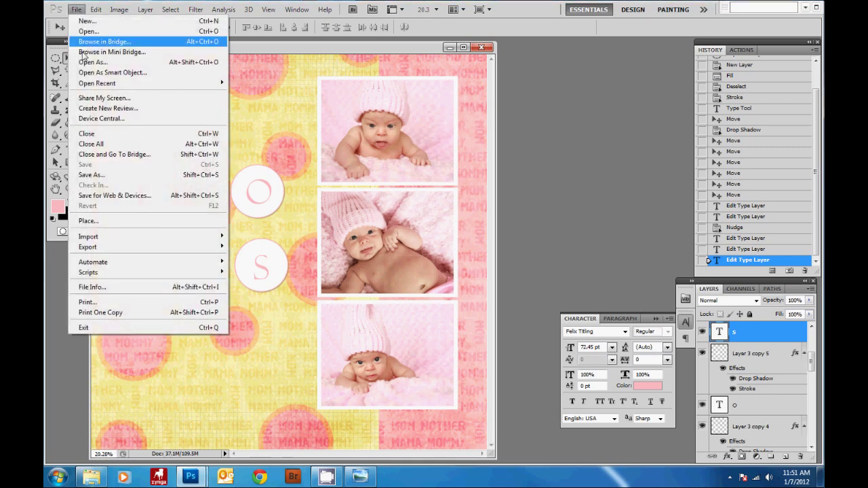
{"action": "mouse_move", "coordinate": [95, 83]}
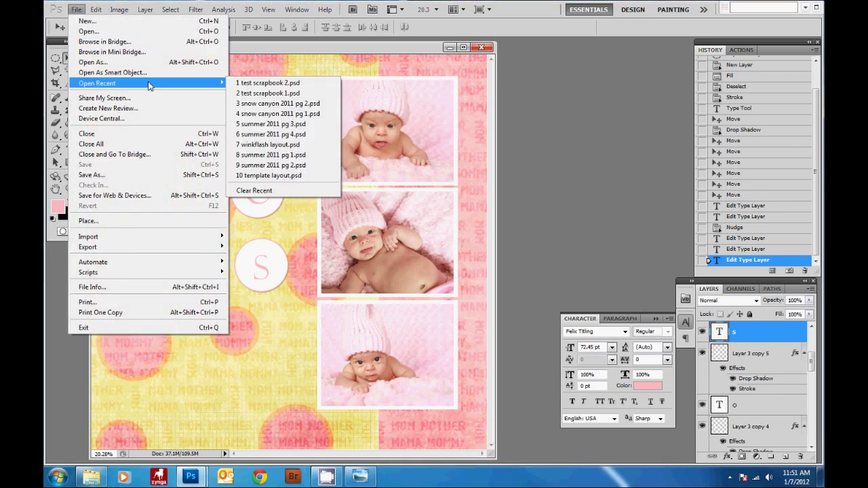
{"action": "left_click", "coordinate": [248, 94]}
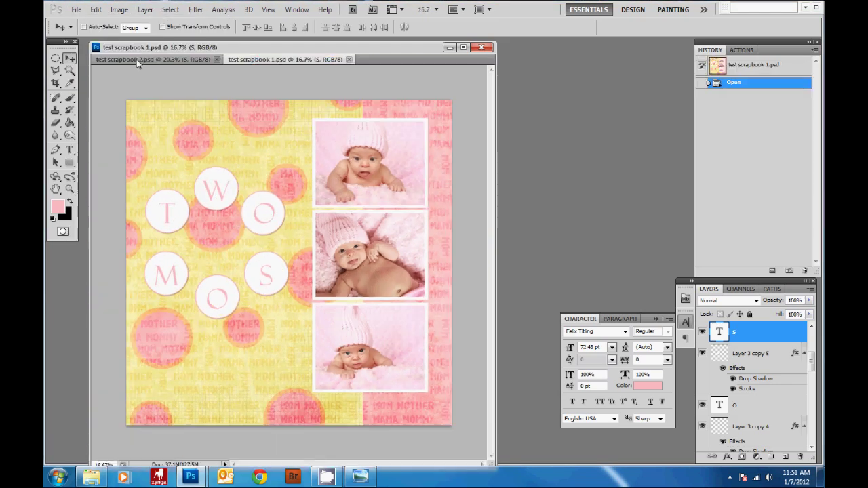
- Separate the two documents into floating windows and arrange them side by side at 12.5% zoom
{"action": "left_click_drag", "start_coordinate": [136, 59], "coordinate": [376, 78]}
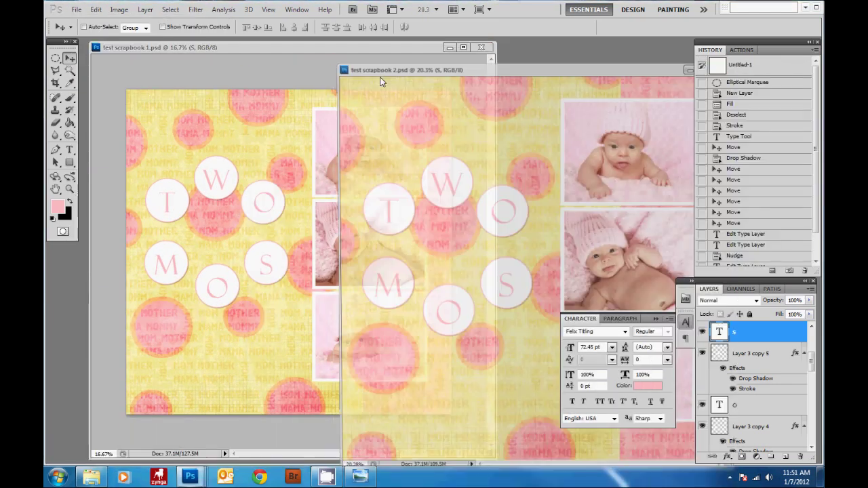
{"action": "key", "text": "ctrl+minus"}
{"action": "key", "text": "ctrl+minus"}
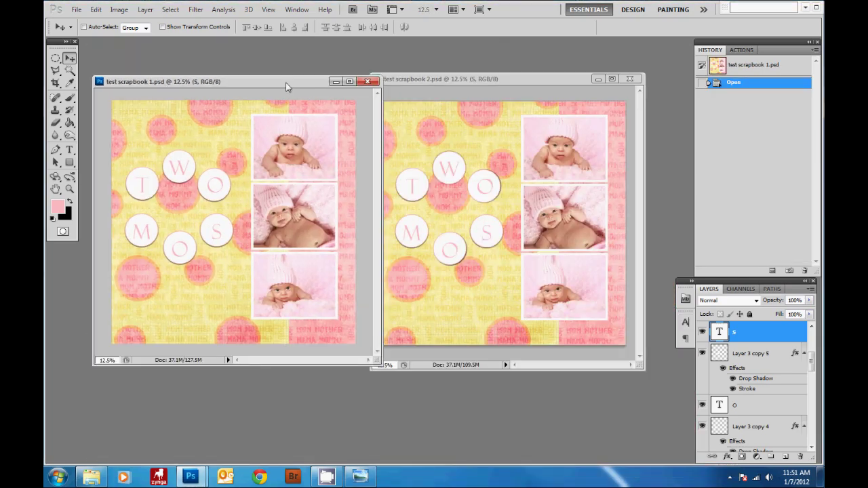
{"action": "left_click_drag", "start_coordinate": [204, 82], "coordinate": [204, 99]}
{"action": "left_click_drag", "start_coordinate": [526, 79], "coordinate": [543, 95]}
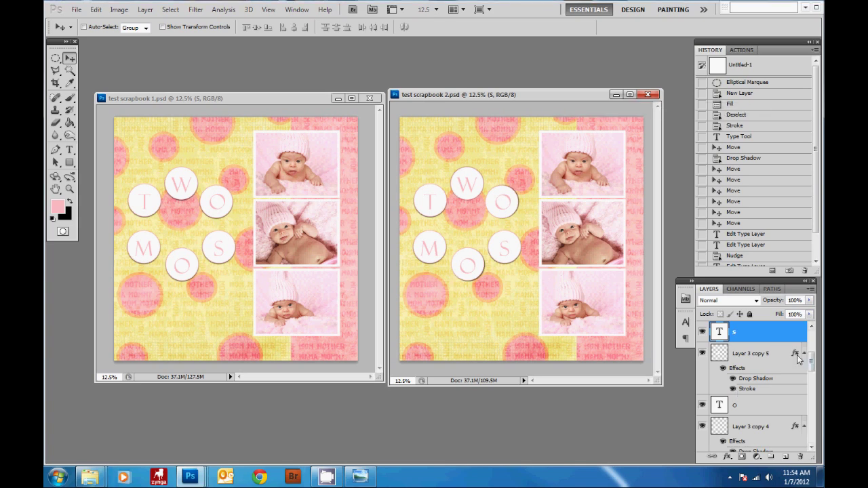
- Delete the yellow polka-dot paper layer from test scrapbook 2
{"action": "left_click_drag", "start_coordinate": [811, 363], "coordinate": [811, 432]}
{"action": "left_click", "coordinate": [717, 400]}
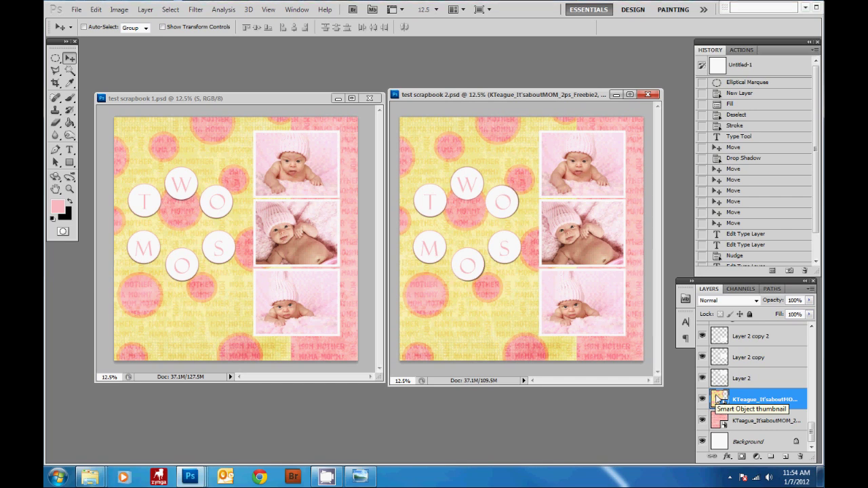
{"action": "key", "text": "Delete"}
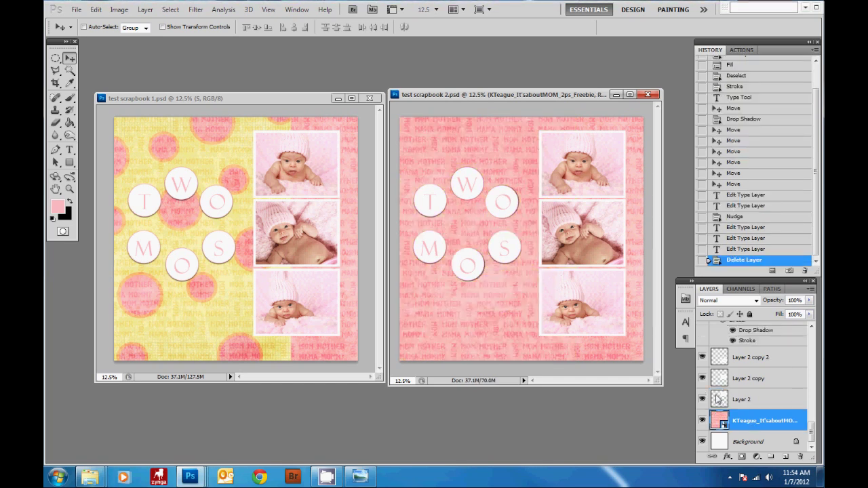
- Place the plain yellow KTeague_ItsaboutMOM paper as a strip along the page's upper edge and copy the strip to its lower edge
{"action": "left_click_drag", "start_coordinate": [674, 223], "coordinate": [500, 220]}
{"action": "left_click_drag", "start_coordinate": [522, 306], "coordinate": [504, 148]}
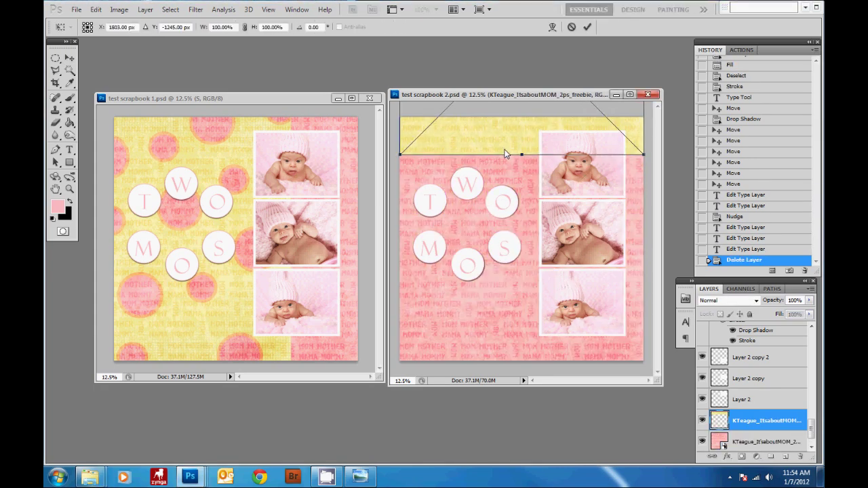
{"action": "key", "text": "Return"}
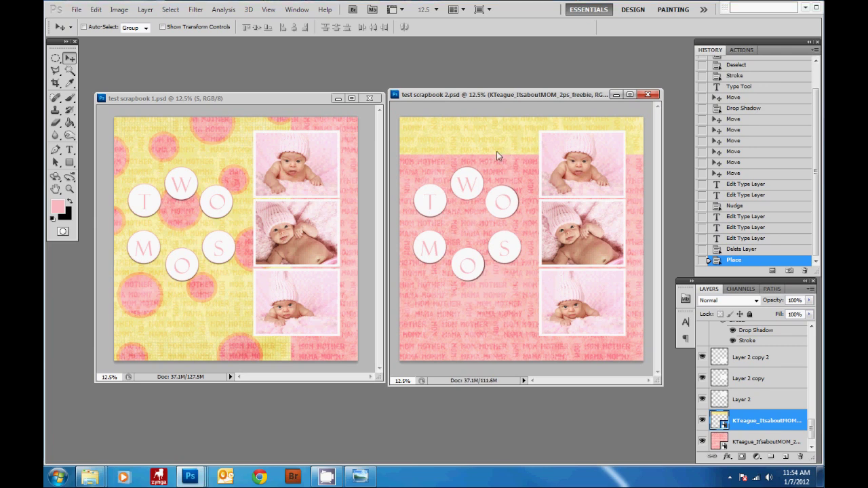
{"action": "left_click_drag", "start_coordinate": [497, 135], "coordinate": [494, 346]}
{"action": "left_click_drag", "start_coordinate": [500, 163], "coordinate": [492, 352]}
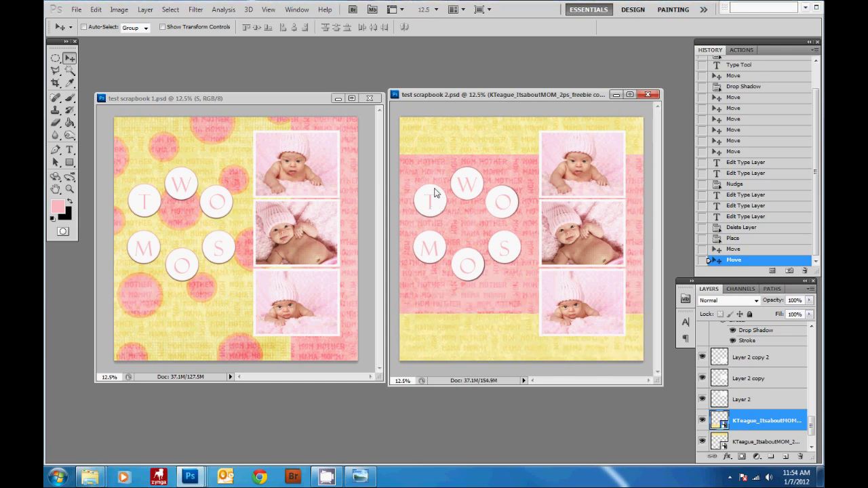
- Delete all the white circle and letter layers, from Layer 3 through the S text layer, in test scrapbook 2
{"action": "left_click", "coordinate": [774, 402]}
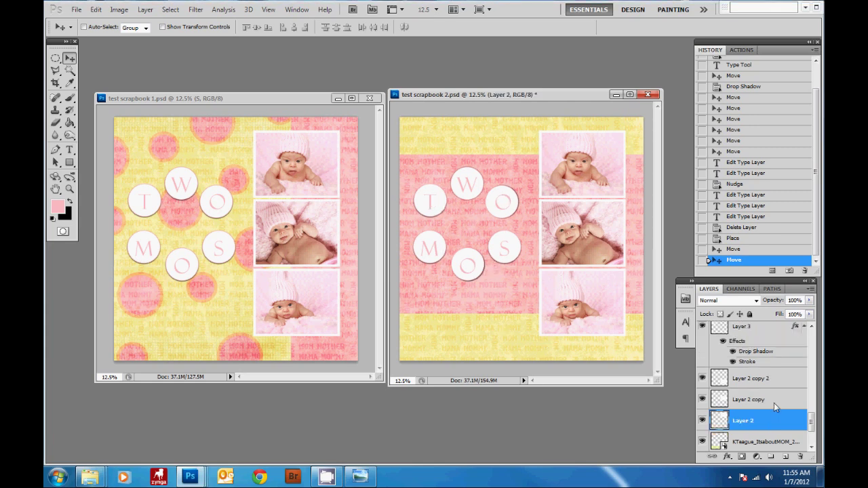
{"action": "scroll", "coordinate": [774, 403], "scroll_direction": "up", "scroll_amount": 2}
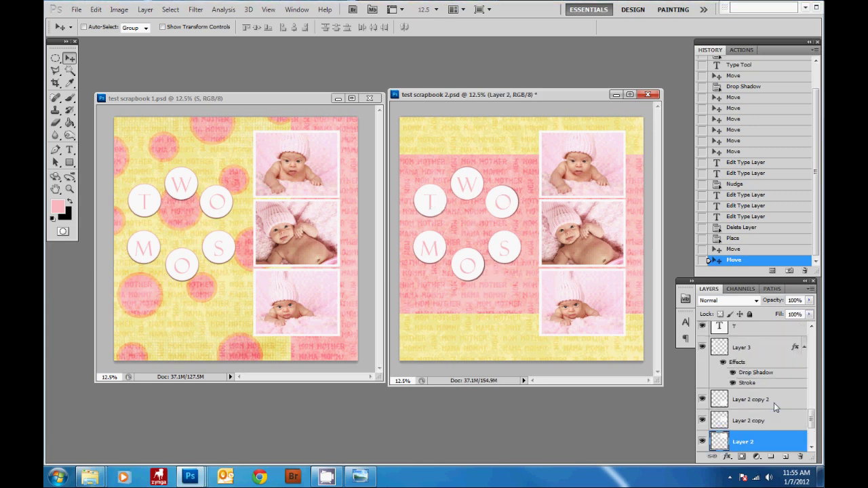
{"action": "scroll", "coordinate": [774, 403], "scroll_direction": "up", "scroll_amount": 1}
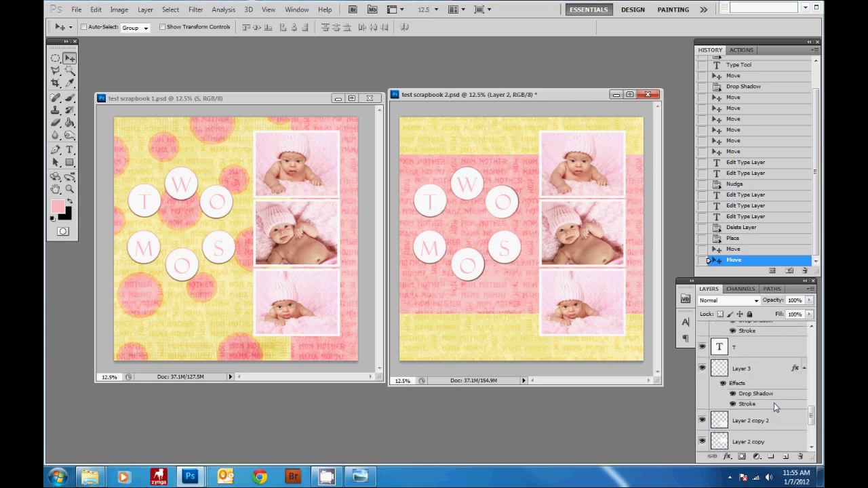
{"action": "left_click", "coordinate": [767, 368]}
{"action": "scroll", "coordinate": [763, 410], "scroll_direction": "up", "scroll_amount": 2}
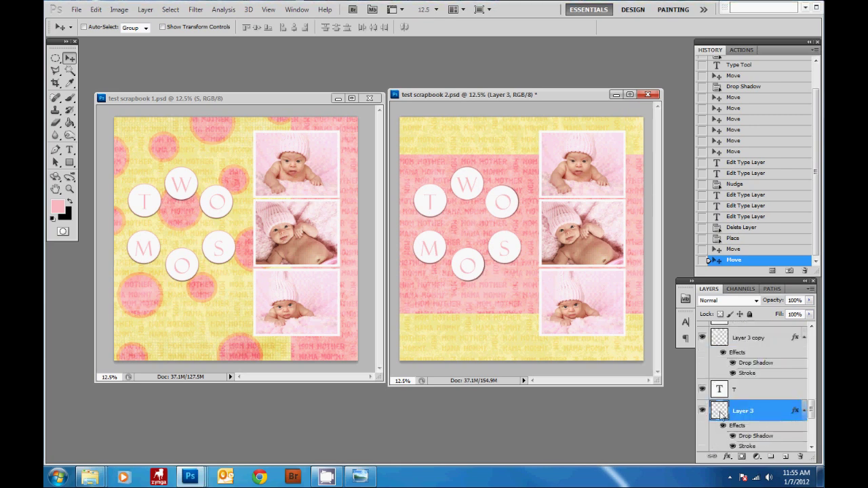
{"action": "scroll", "coordinate": [774, 417], "scroll_direction": "up", "scroll_amount": 5}
{"action": "scroll", "coordinate": [773, 417], "scroll_direction": "up", "scroll_amount": 8}
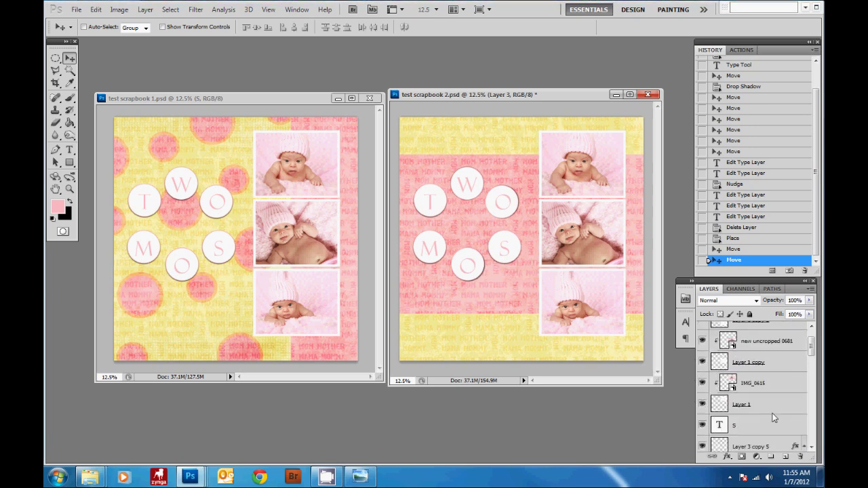
{"action": "scroll", "coordinate": [767, 407], "scroll_direction": "down", "scroll_amount": 2}
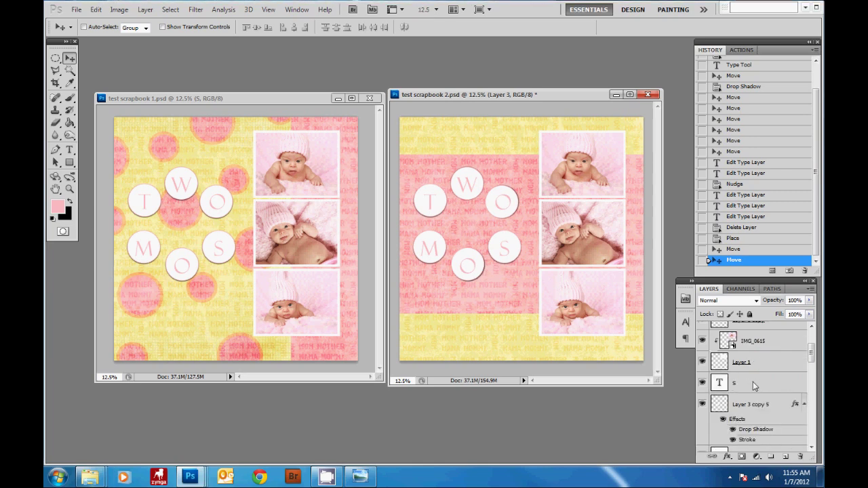
{"action": "left_click", "coordinate": [753, 382], "text": "shift"}
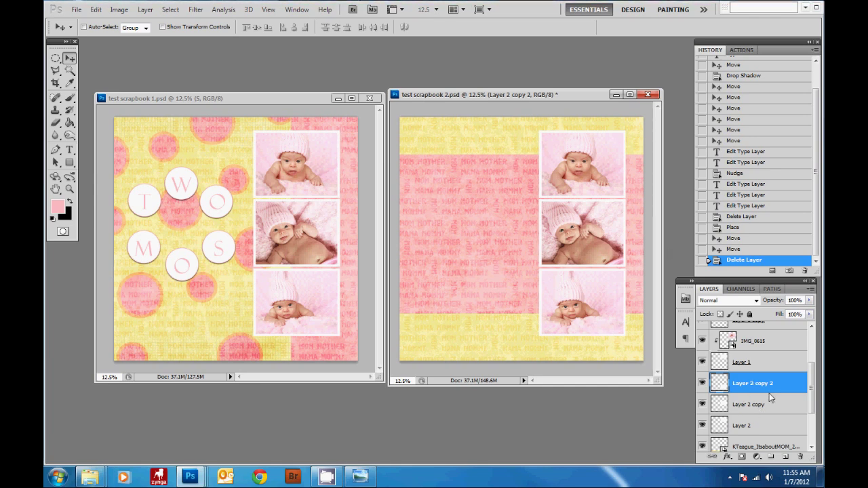
- Delete all the photo and frame layers, from Layer 2 through new 0624, leaving only the papers and background
{"action": "scroll", "coordinate": [771, 398], "scroll_direction": "down", "scroll_amount": 1}
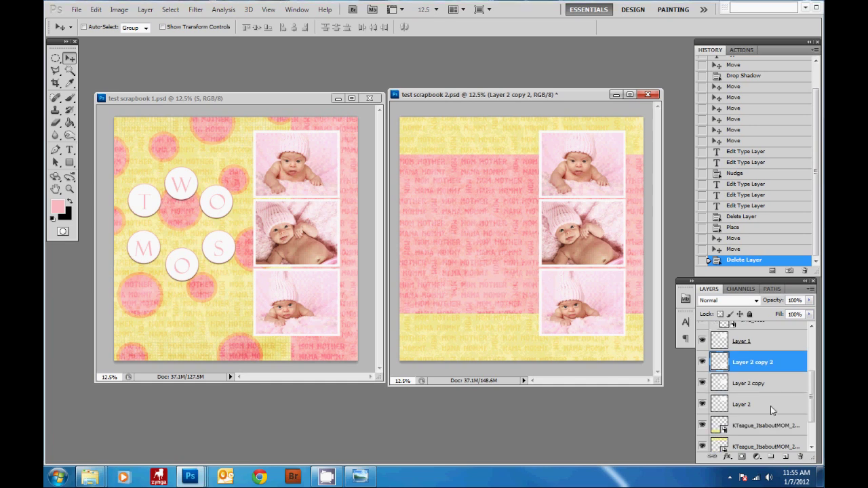
{"action": "left_click", "coordinate": [771, 406]}
{"action": "scroll", "coordinate": [770, 403], "scroll_direction": "up", "scroll_amount": 5}
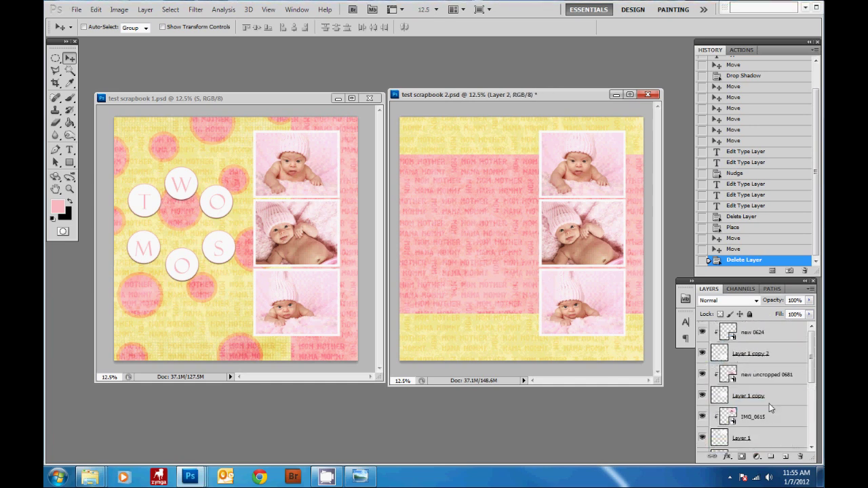
{"action": "left_click", "coordinate": [784, 331], "text": "shift"}
{"action": "key", "text": "Delete"}
{"action": "key", "text": "ctrl+z"}
{"action": "key", "text": "ctrl+z"}
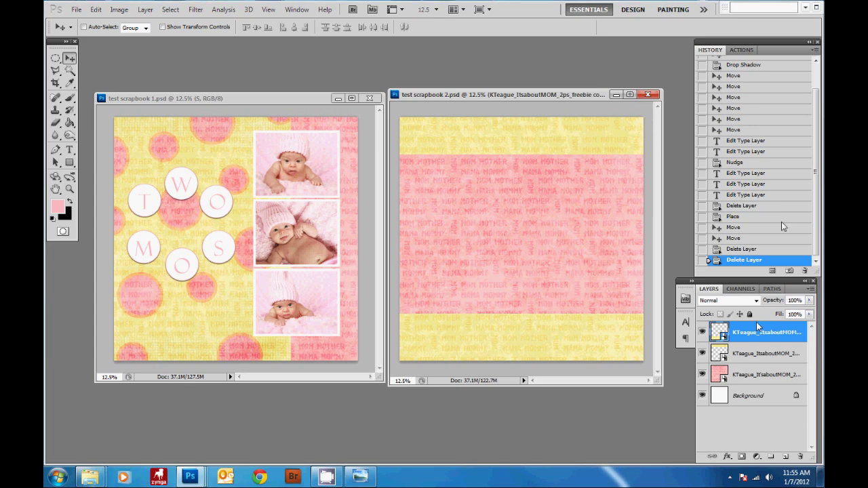
{"action": "left_click_drag", "start_coordinate": [817, 193], "coordinate": [817, 155]}
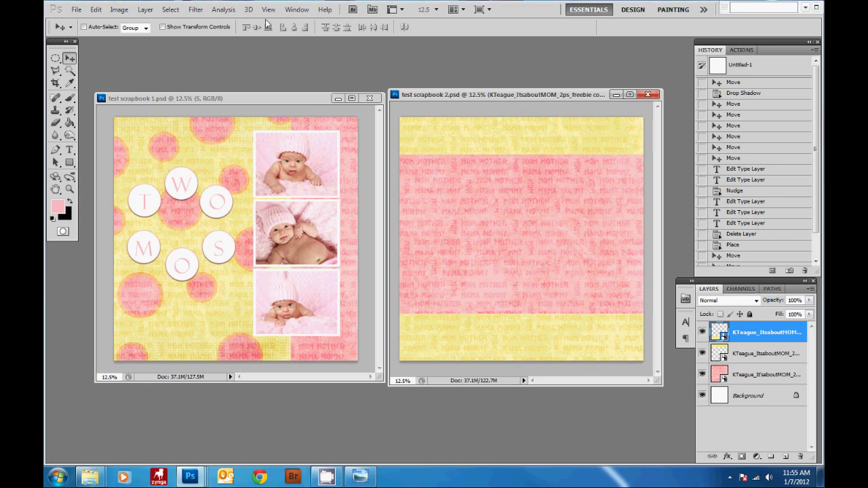
{"action": "left_click", "coordinate": [296, 9]}
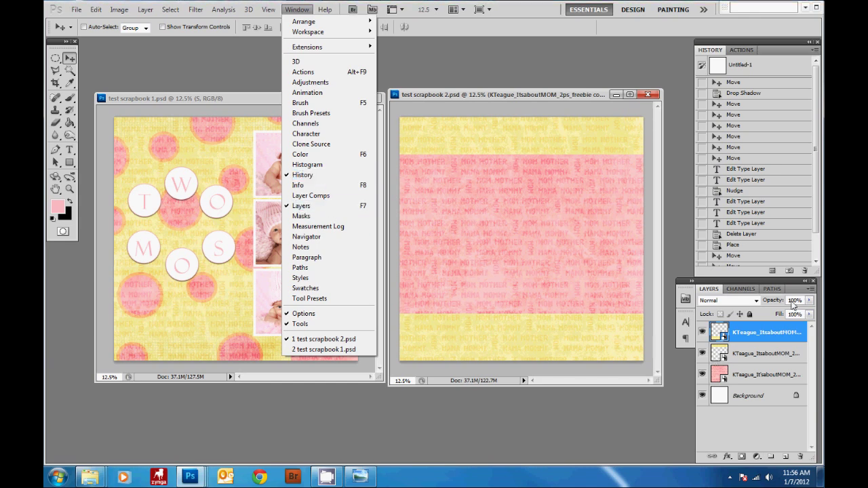
{"action": "left_click", "coordinate": [427, 200]}
- Select a landscape rectangle in the upper right part of the pink area with the Rectangular Marquee tool
{"action": "left_click", "coordinate": [56, 59]}
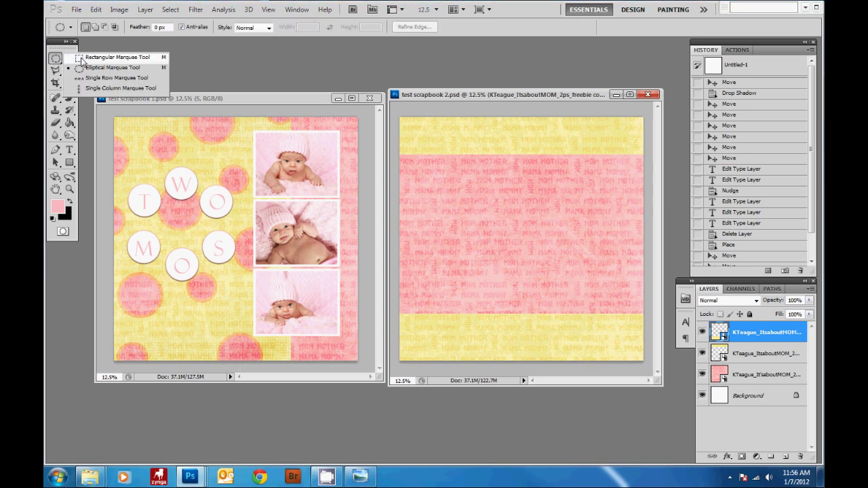
{"action": "left_click", "coordinate": [108, 57]}
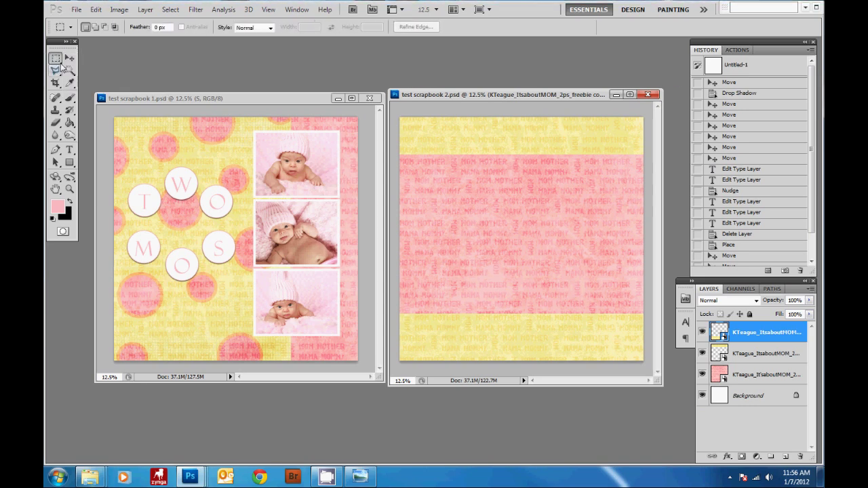
{"action": "left_click", "coordinate": [57, 59]}
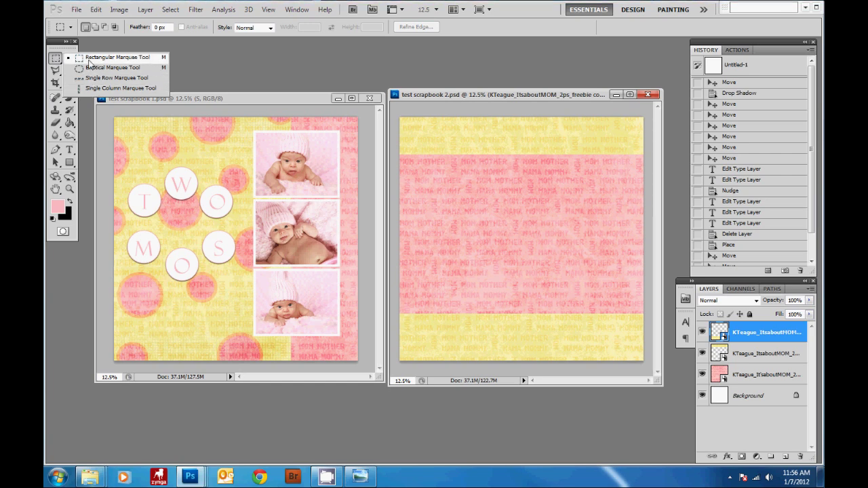
{"action": "left_click", "coordinate": [505, 97]}
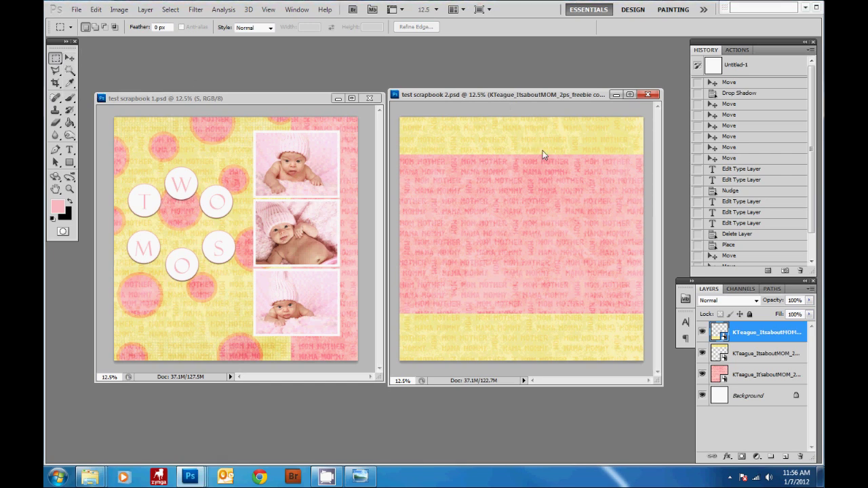
{"action": "left_click_drag", "start_coordinate": [528, 164], "coordinate": [622, 231]}
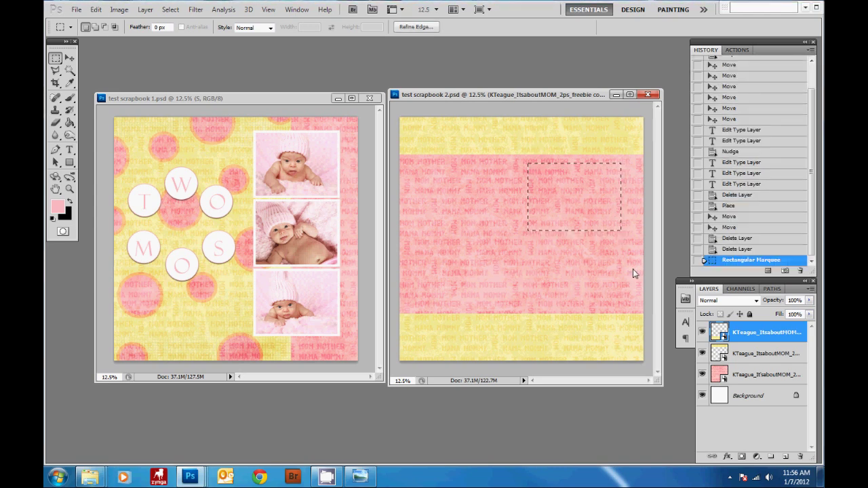
- Create a new layer, reset the colors to make white the foreground, fill the rectangular selection with white, and deselect
{"action": "left_click", "coordinate": [786, 457]}
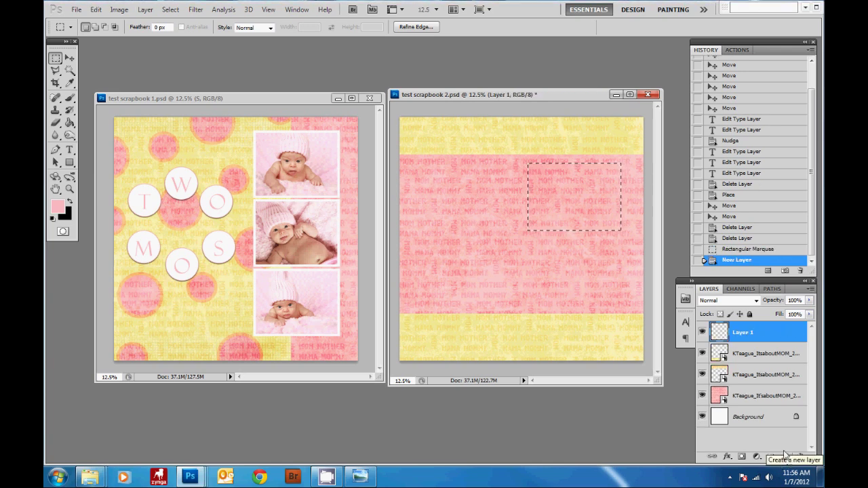
{"action": "left_click", "coordinate": [53, 217]}
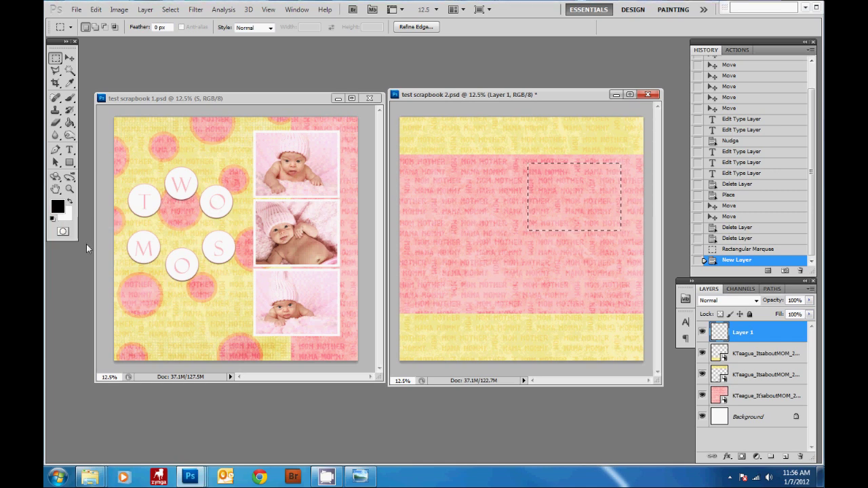
{"action": "left_click", "coordinate": [70, 202]}
{"action": "left_click", "coordinate": [70, 202]}
{"action": "left_click", "coordinate": [70, 202]}
{"action": "key", "text": "shift+F5"}
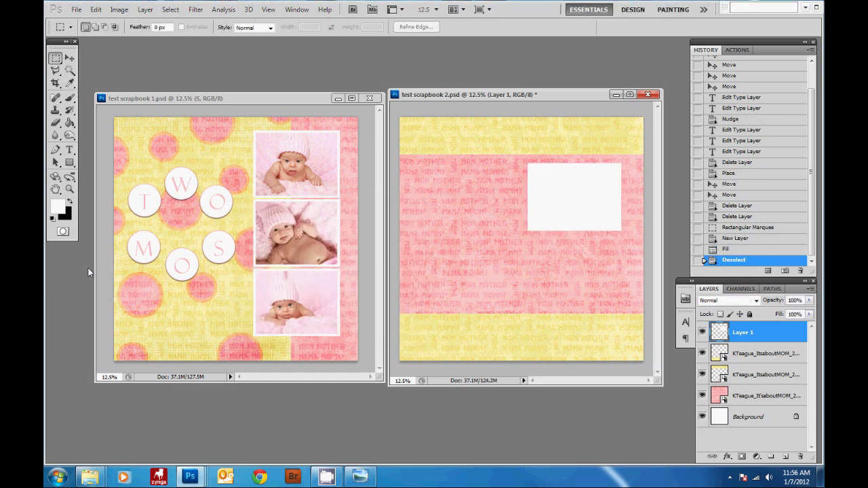
- Duplicate the white rectangle to lay out four photo blocks, two landscape and two portrait rotated -90°, in a staggered two-by-two arrangement
{"action": "left_click", "coordinate": [67, 59]}
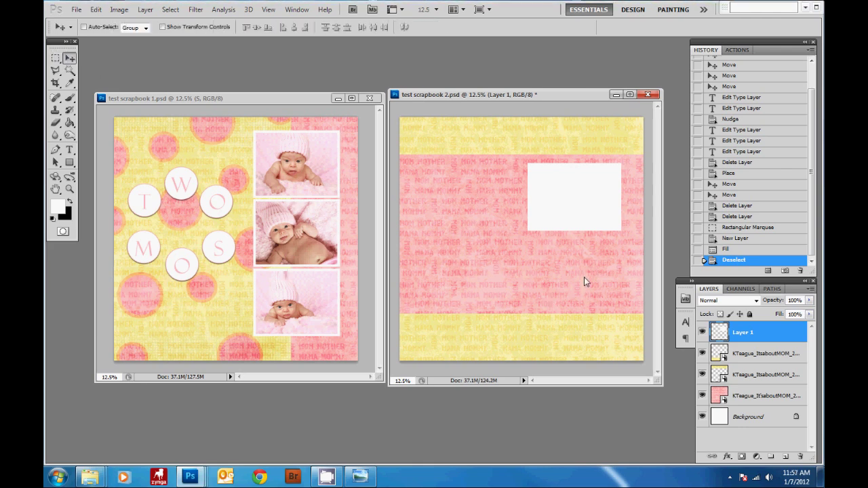
{"action": "left_click_drag", "start_coordinate": [575, 206], "coordinate": [561, 271]}
{"action": "key", "text": "ctrl+t"}
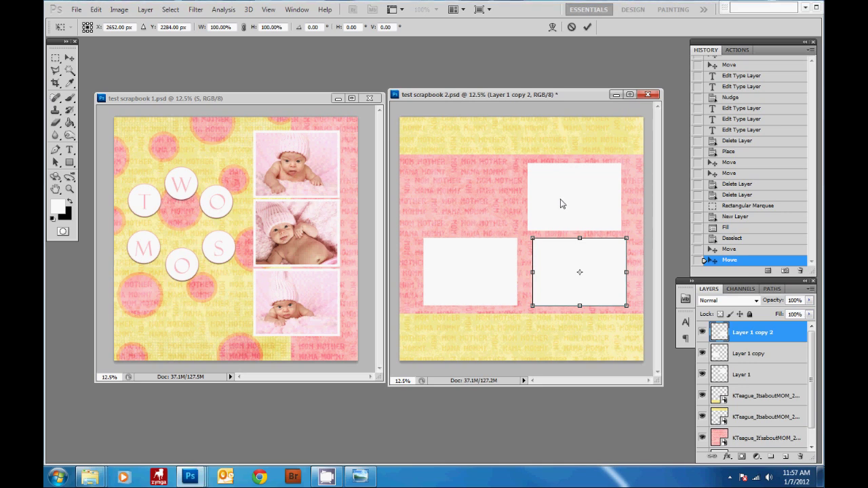
{"action": "left_click_drag", "start_coordinate": [560, 211], "coordinate": [528, 292]}
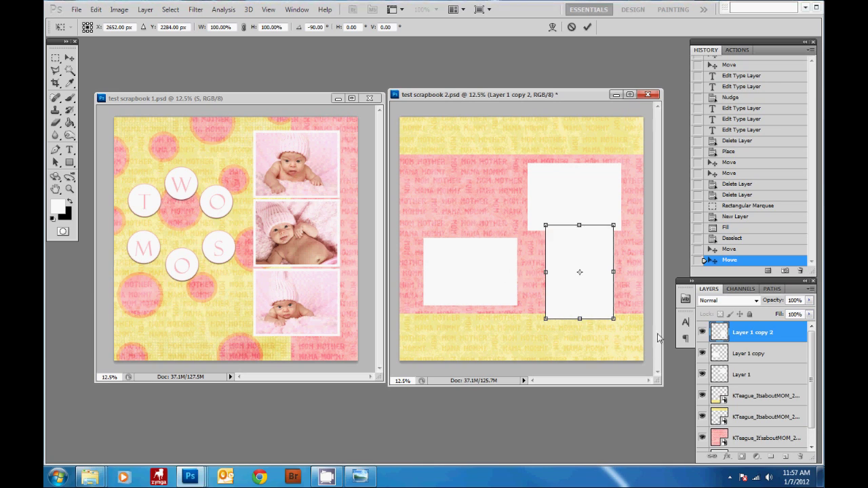
{"action": "mouse_move", "coordinate": [593, 306]}
{"action": "left_mouse_down"}
{"action": "mouse_move", "coordinate": [587, 316]}
{"action": "mouse_move", "coordinate": [576, 313]}
{"action": "mouse_move", "coordinate": [584, 318]}
{"action": "left_mouse_up"}
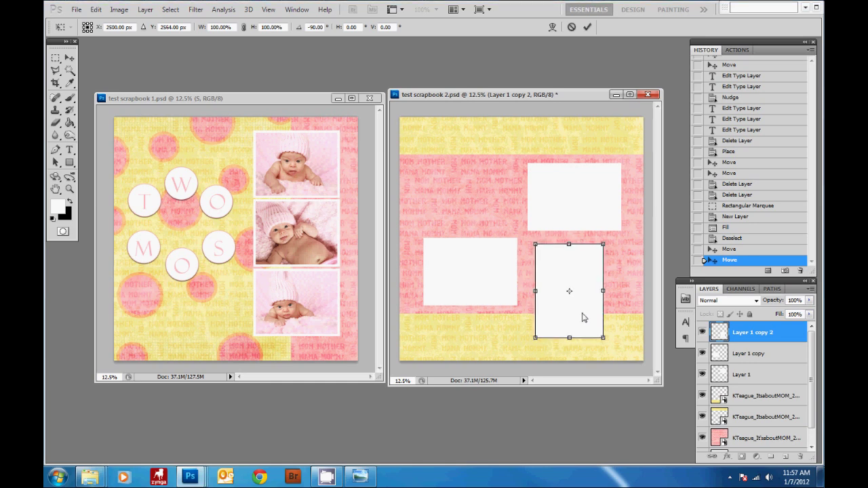
{"action": "key", "text": "Return"}
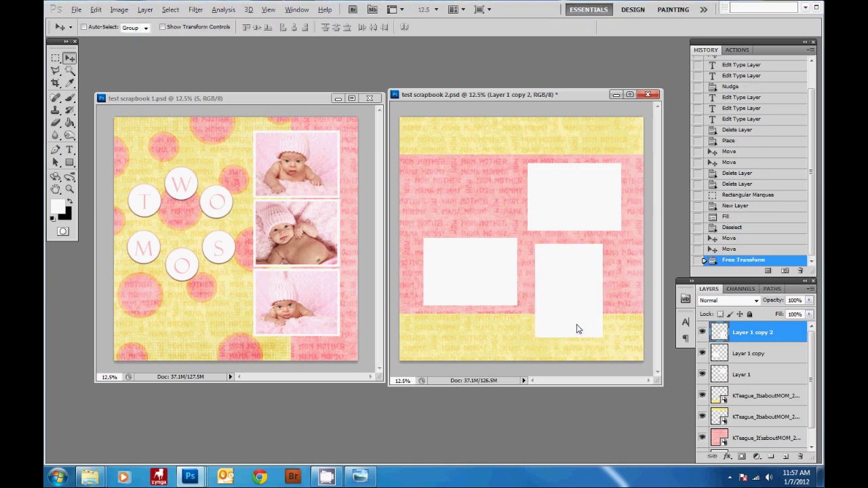
{"action": "left_click_drag", "start_coordinate": [578, 329], "coordinate": [486, 217]}
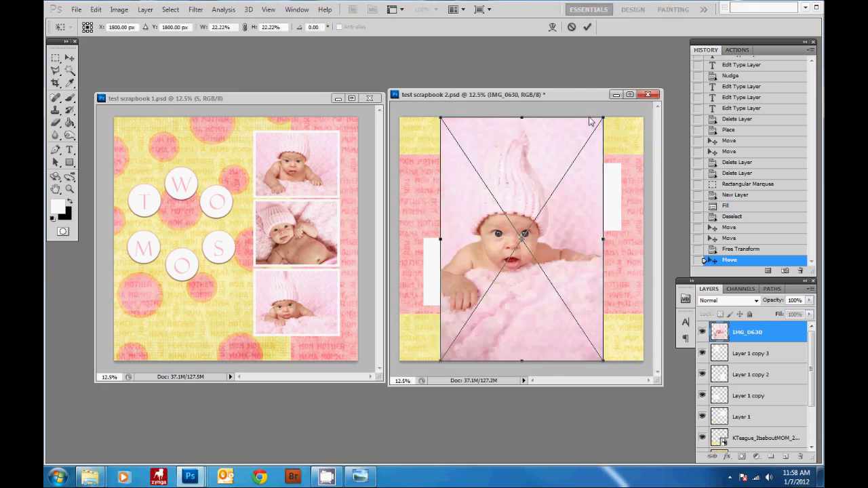
- Place photo IMG_0630, clip it to the upper left portrait block Layer 1 copy 3, and scale it to fit
{"action": "key", "text": "Return"}
{"action": "key", "text": "ctrl+alt+g"}
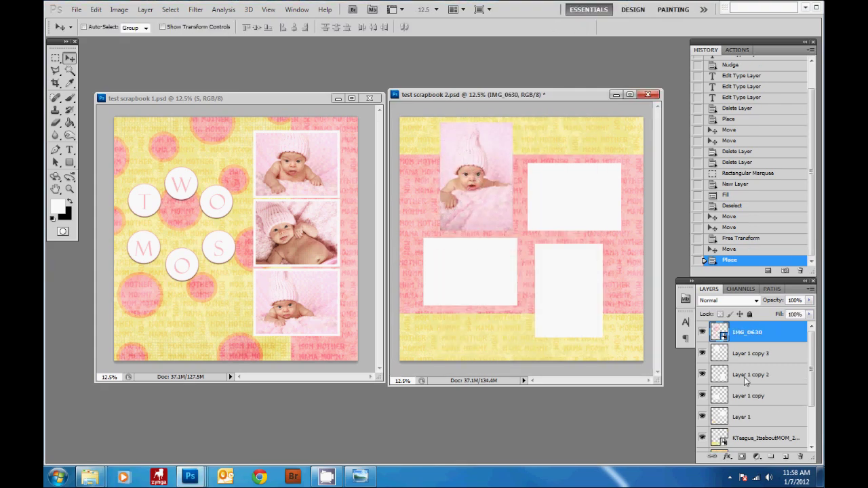
{"action": "key", "text": "ctrl+t"}
{"action": "key", "text": "Return"}
- Place photos new 1255 and new 0681, clip them to Layer 1 and Layer 1 copy 2, and scale each to fit its block
{"action": "key", "text": "Return"}
{"action": "key", "text": "ctrl+bracketleft"}
{"action": "key", "text": "ctrl+alt+g"}
{"action": "key", "text": "ctrl+t"}
{"action": "left_click_drag", "start_coordinate": [622, 237], "coordinate": [620, 230]}
{"action": "key", "text": "Return"}
{"action": "key", "text": "Return"}
{"action": "key", "text": "ctrl+bracketleft"}
{"action": "key", "text": "ctrl+alt+g"}
{"action": "key", "text": "ctrl+t"}
{"action": "key", "text": "Return"}
- Place photo new 0707, clip it to the lower left landscape block Layer 1 copy, and scale it to fit
{"action": "key", "text": "Return"}
{"action": "key", "text": "ctrl+bracketleft"}
{"action": "key", "text": "ctrl+alt+g"}
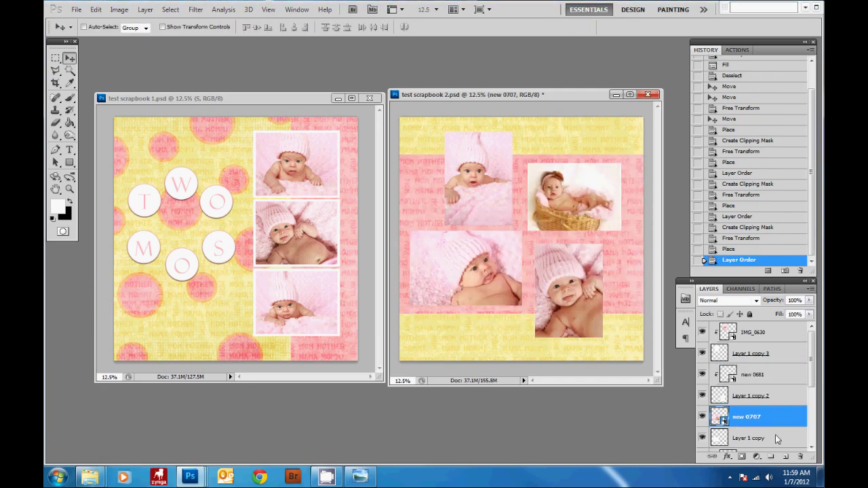
{"action": "key", "text": "ctrl+t"}
{"action": "key", "text": "Return"}
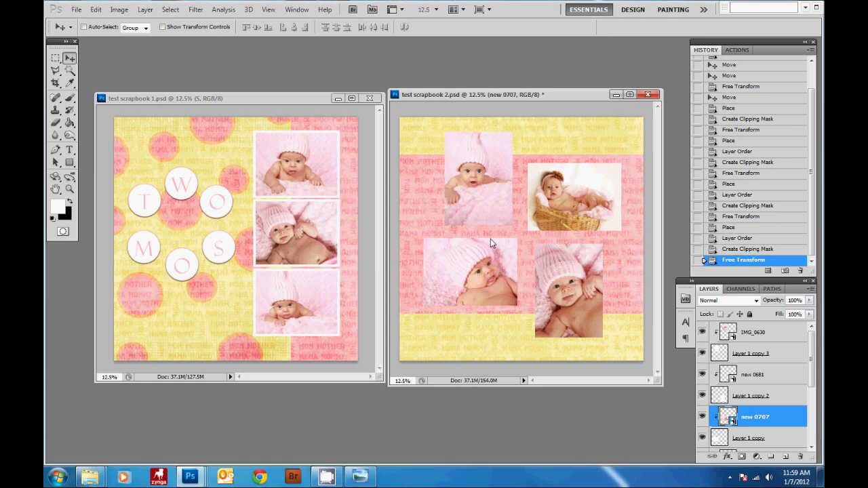
- Add a Stroke layer style to Layer 1, the basket photo's block, and set the stroke color to white
{"action": "left_click_drag", "start_coordinate": [814, 371], "coordinate": [797, 403]}
{"action": "left_click", "coordinate": [774, 399]}
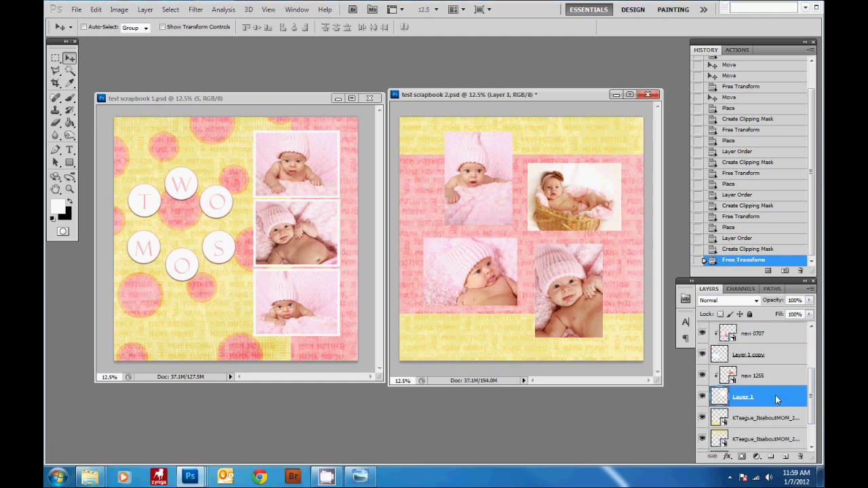
{"action": "double_click", "coordinate": [777, 399]}
{"action": "left_click_drag", "start_coordinate": [399, 104], "coordinate": [184, 153]}
{"action": "left_click", "coordinate": [148, 331]}
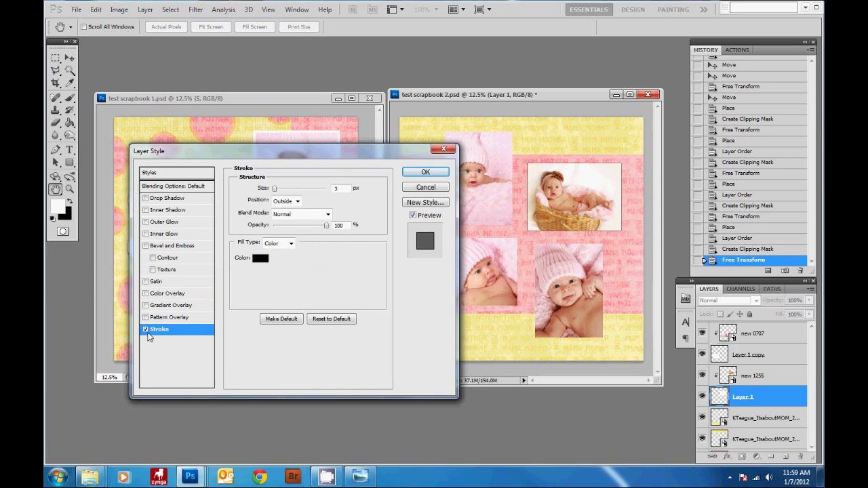
{"action": "left_click", "coordinate": [261, 257]}
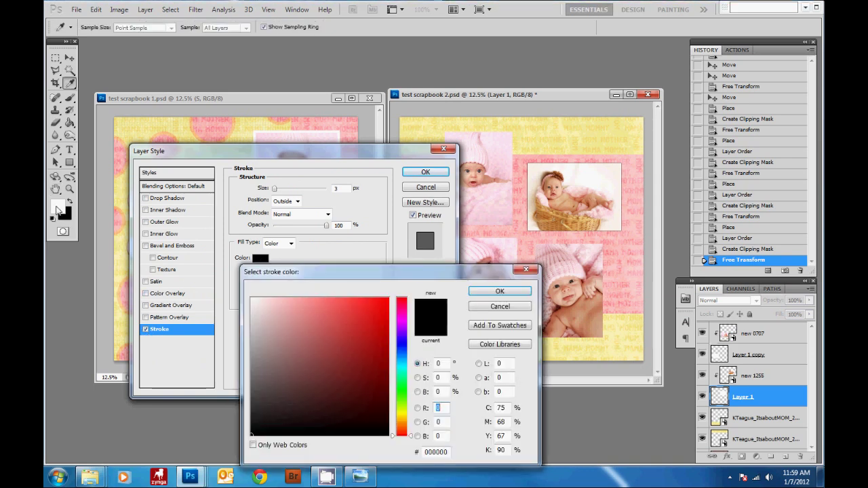
{"action": "left_click", "coordinate": [251, 298]}
{"action": "left_click", "coordinate": [500, 290]}
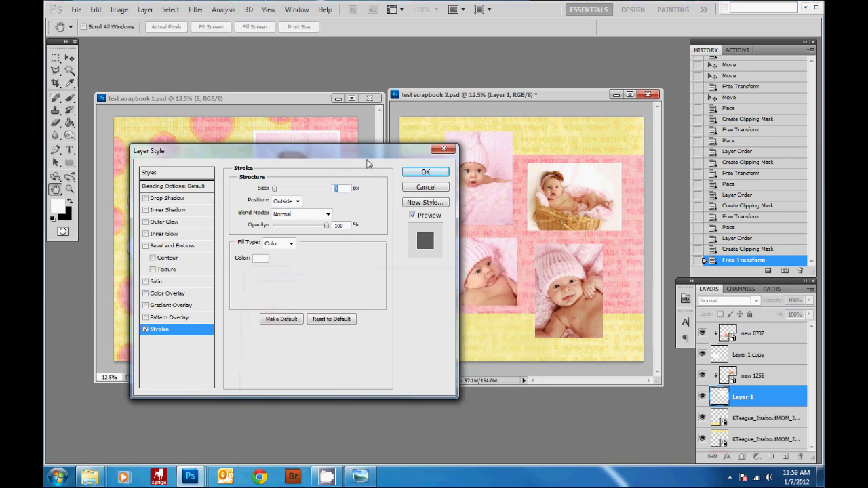
- Increase the outside stroke size to 32 px and apply the layer style to Layer 1
{"action": "left_click_drag", "start_coordinate": [367, 153], "coordinate": [355, 183]}
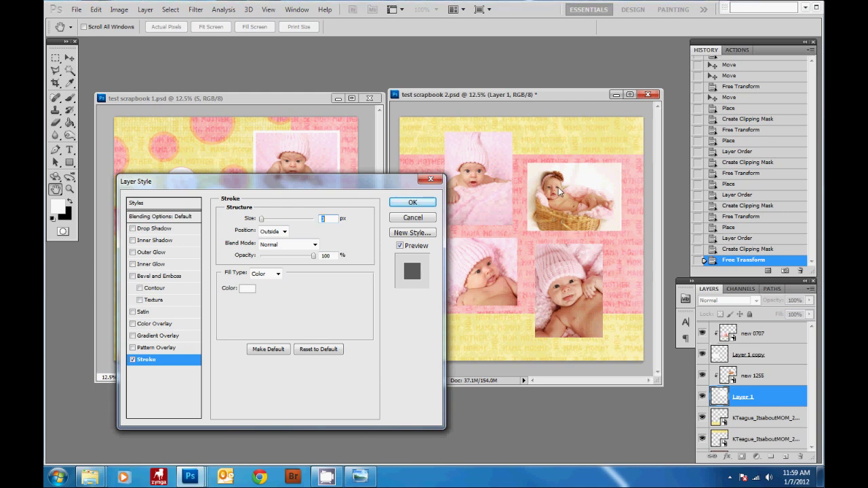
{"action": "mouse_move", "coordinate": [262, 223]}
{"action": "left_mouse_down"}
{"action": "mouse_move", "coordinate": [277, 228]}
{"action": "mouse_move", "coordinate": [271, 226]}
{"action": "left_mouse_up"}
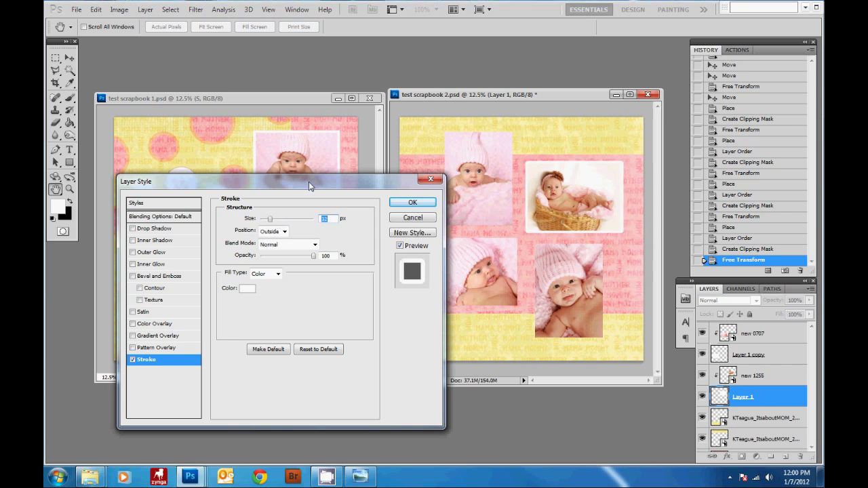
{"action": "left_click_drag", "start_coordinate": [309, 182], "coordinate": [329, 190]}
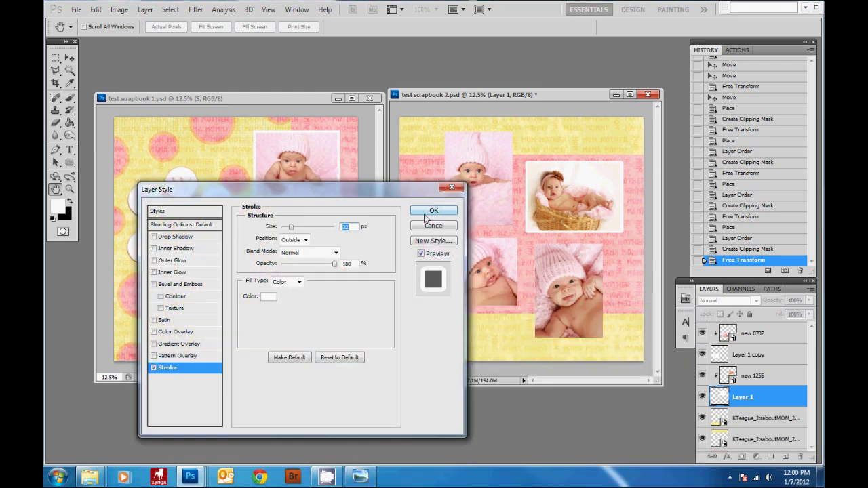
{"action": "left_click", "coordinate": [428, 212]}
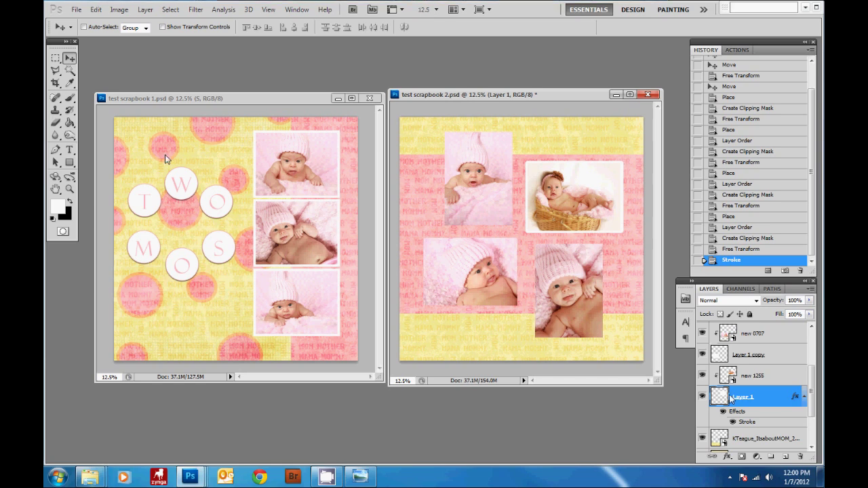
- Select a rectangle slightly larger than the upper left portrait photo, fill it with white on a new layer, and deselect
{"action": "left_click", "coordinate": [56, 58]}
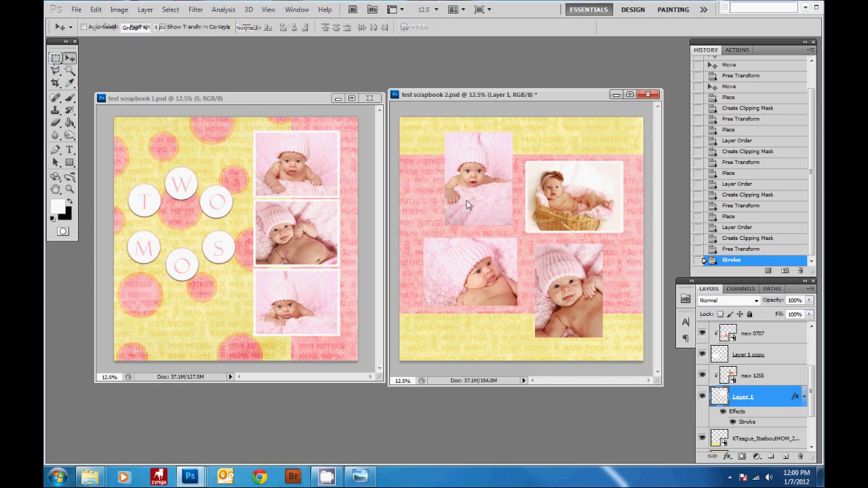
{"action": "left_click_drag", "start_coordinate": [458, 168], "coordinate": [515, 229]}
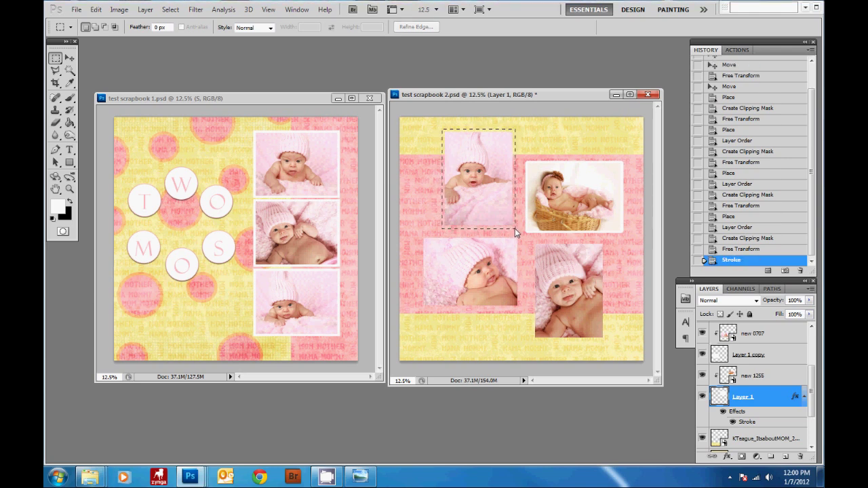
{"action": "left_click", "coordinate": [784, 457]}
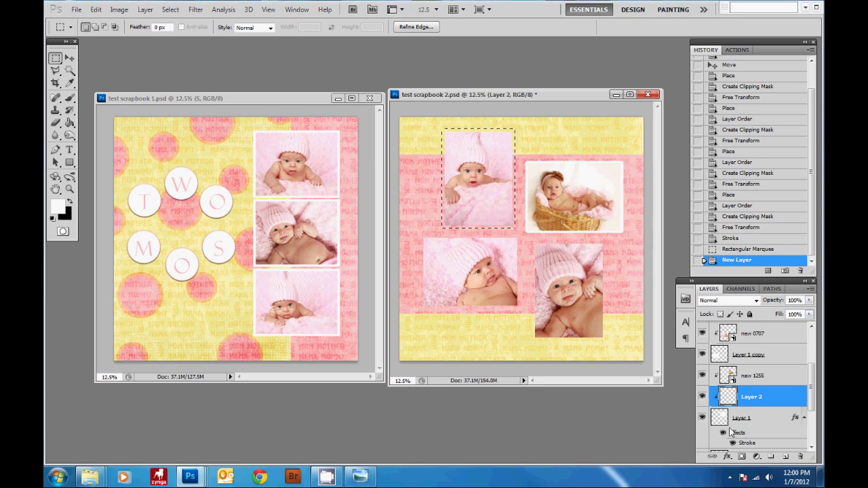
{"action": "key", "text": "shift+F5"}
{"action": "key", "text": "Return"}
{"action": "key", "text": "ctrl+d"}
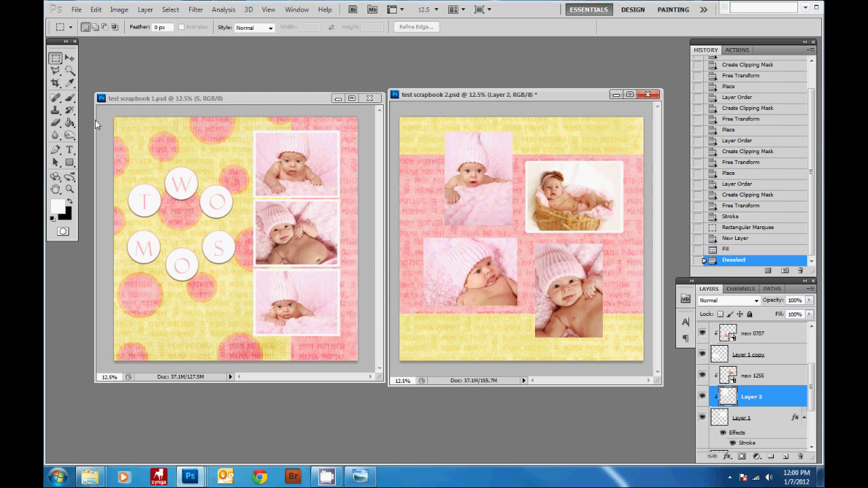
- Release white frame Layer 2 from the clipping mask and move it above the new 0707 layer, still below the upper left photo
{"action": "left_click", "coordinate": [69, 58]}
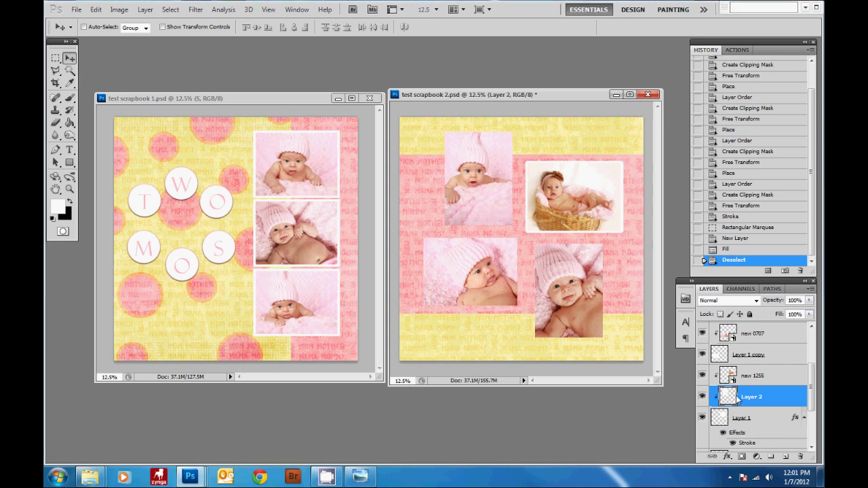
{"action": "left_click_drag", "start_coordinate": [775, 401], "coordinate": [771, 368]}
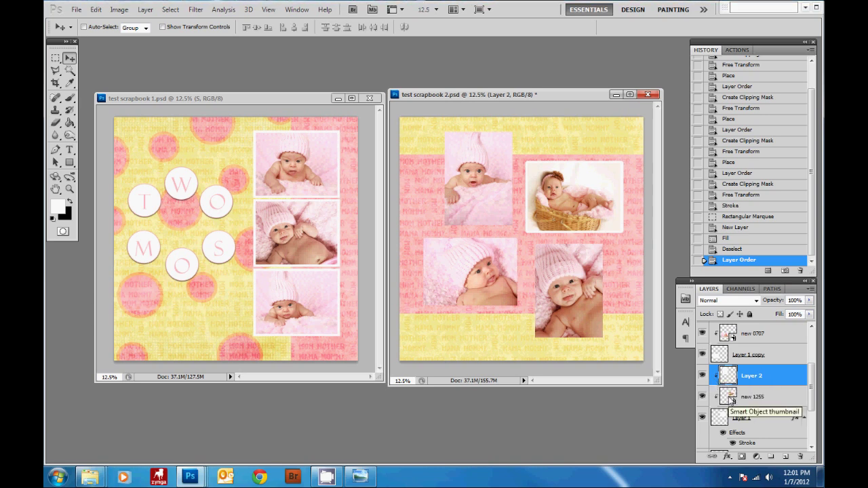
{"action": "left_click", "coordinate": [774, 385], "text": "alt"}
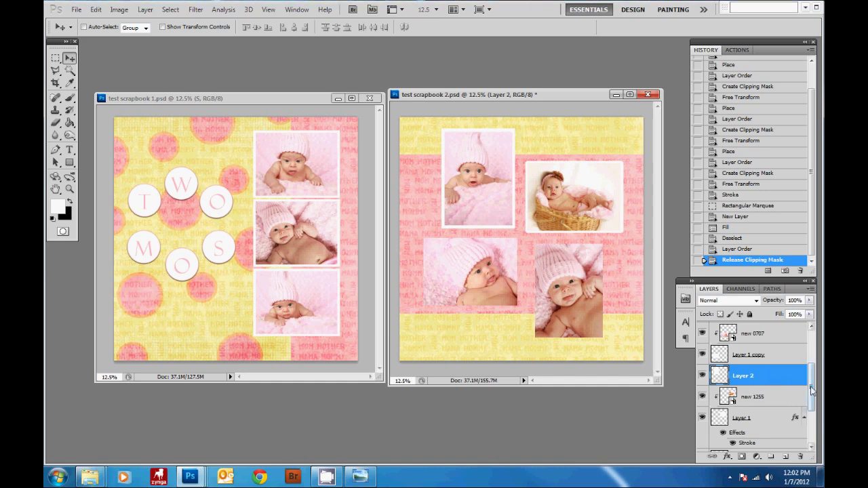
{"action": "left_click_drag", "start_coordinate": [779, 374], "coordinate": [784, 331]}
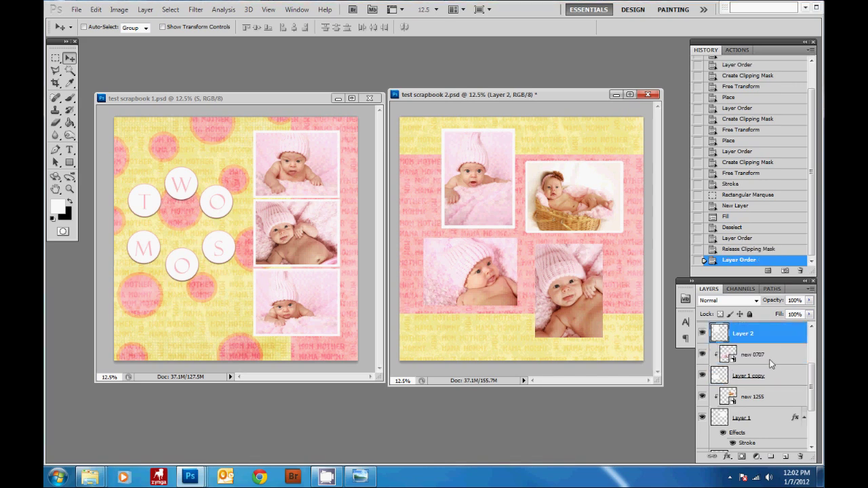
- Duplicate the white frame onto the lower left photo, rotate the copy -90° to landscape, and position it over that photo
{"action": "left_click_drag", "start_coordinate": [476, 174], "coordinate": [461, 285]}
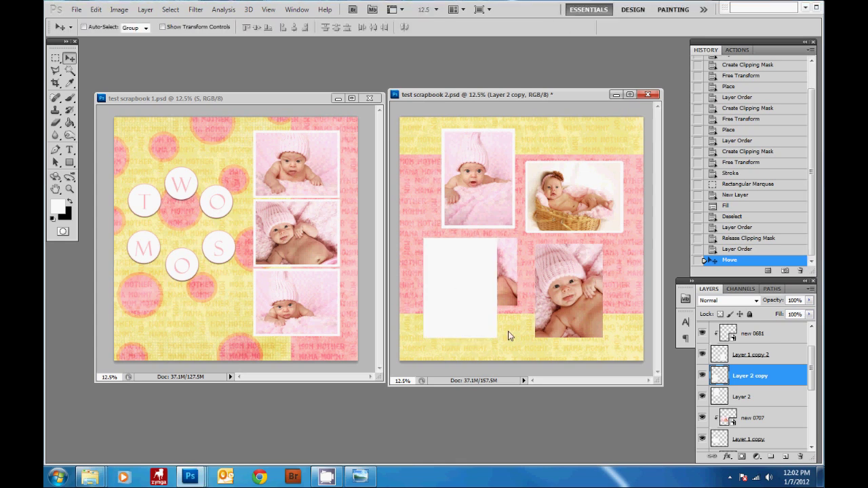
{"action": "key", "text": "ctrl+t"}
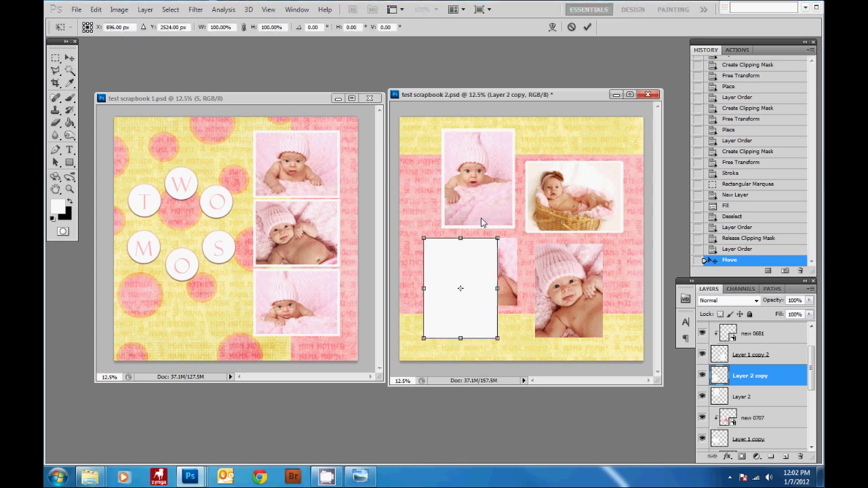
{"action": "left_click_drag", "start_coordinate": [482, 222], "coordinate": [420, 281]}
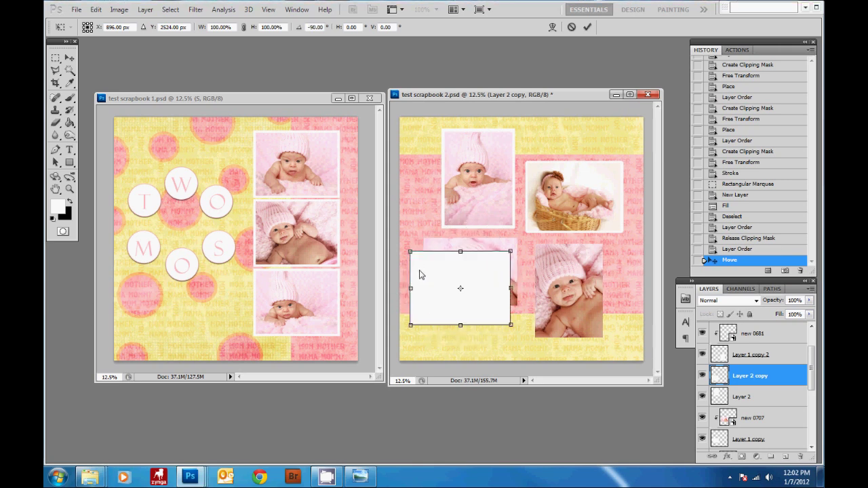
{"action": "key", "text": "Return"}
{"action": "left_click_drag", "start_coordinate": [475, 310], "coordinate": [484, 297]}
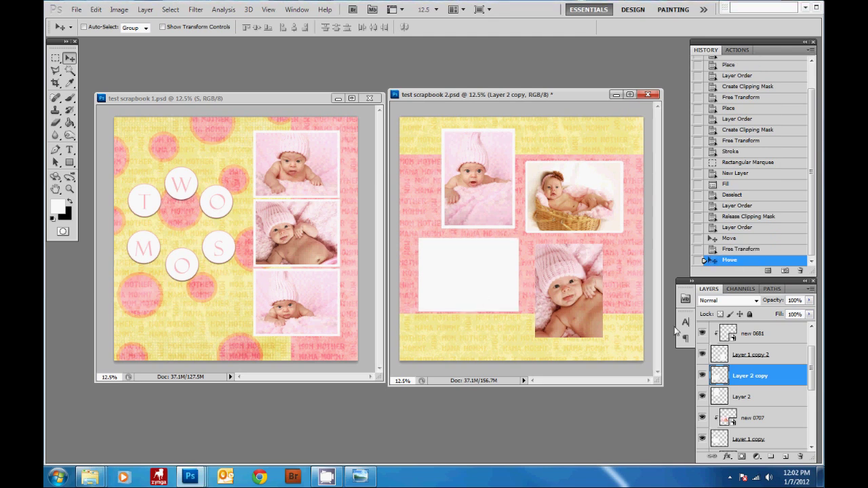
- Move Layer 2 copy below Layer 1 copy and nudge it to form an even white border around the lower left photo
{"action": "left_click_drag", "start_coordinate": [788, 374], "coordinate": [796, 445]}
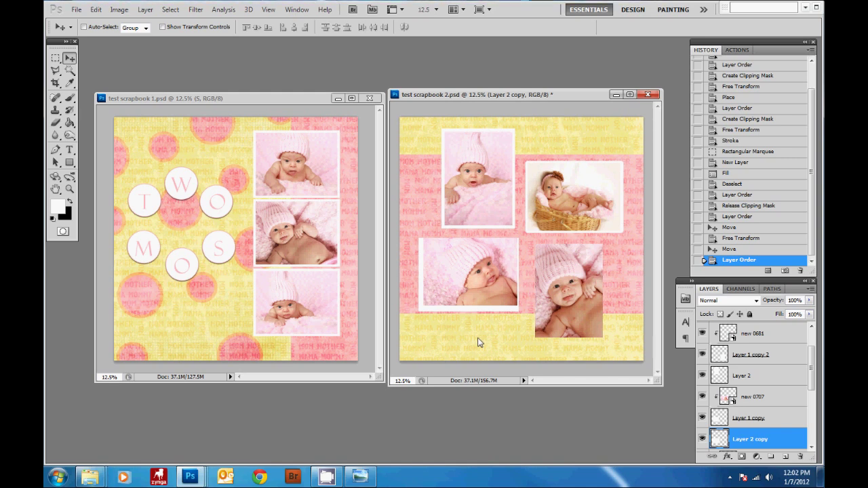
{"action": "key", "text": "Up"}
{"action": "key", "text": "Up"}
{"action": "key", "text": "Right"}
{"action": "key", "text": "Right"}
{"action": "key", "text": "Left"}
{"action": "key", "text": "Left"}
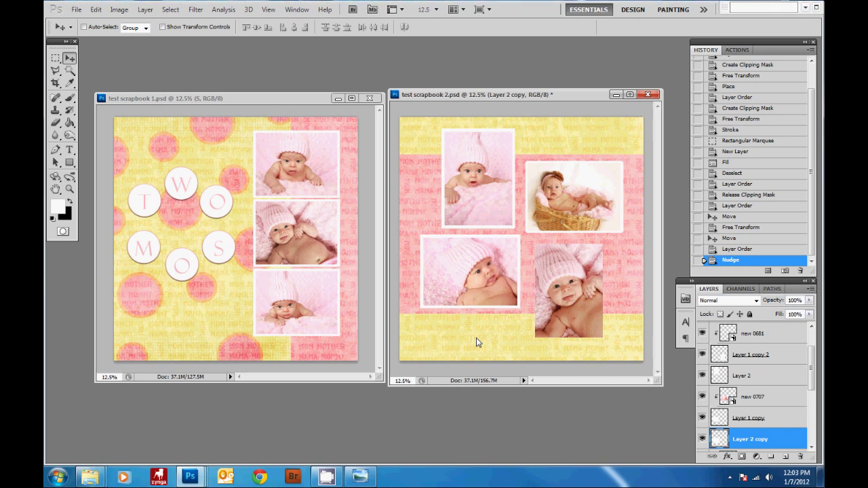
- Duplicate the white frame onto the lower right photo and rotate the copy 90° to portrait
{"action": "left_click_drag", "start_coordinate": [466, 271], "coordinate": [573, 287]}
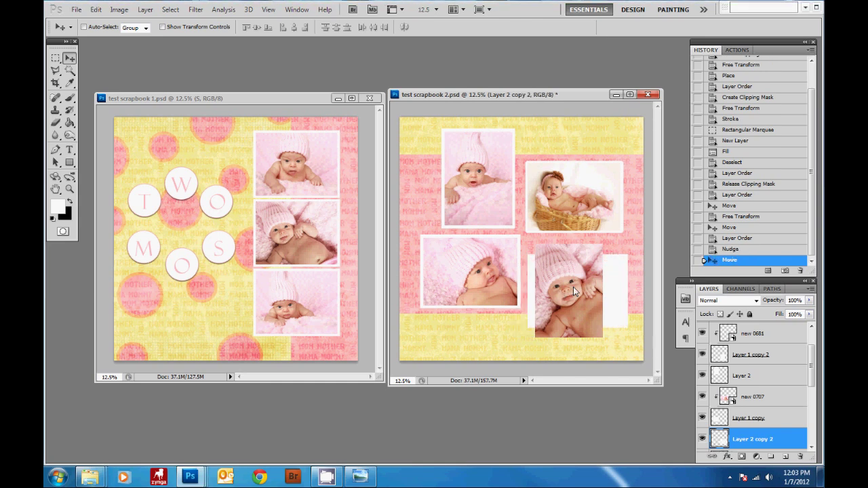
{"action": "key", "text": "ctrl+t"}
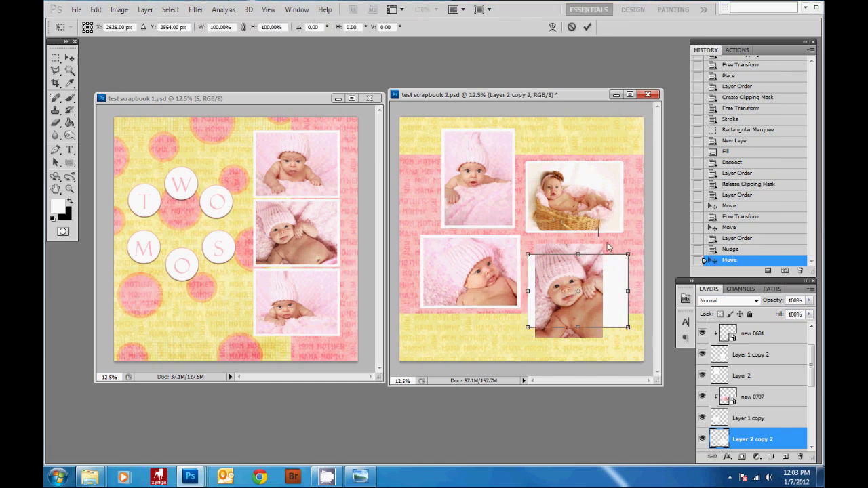
{"action": "left_click_drag", "start_coordinate": [614, 239], "coordinate": [626, 315]}
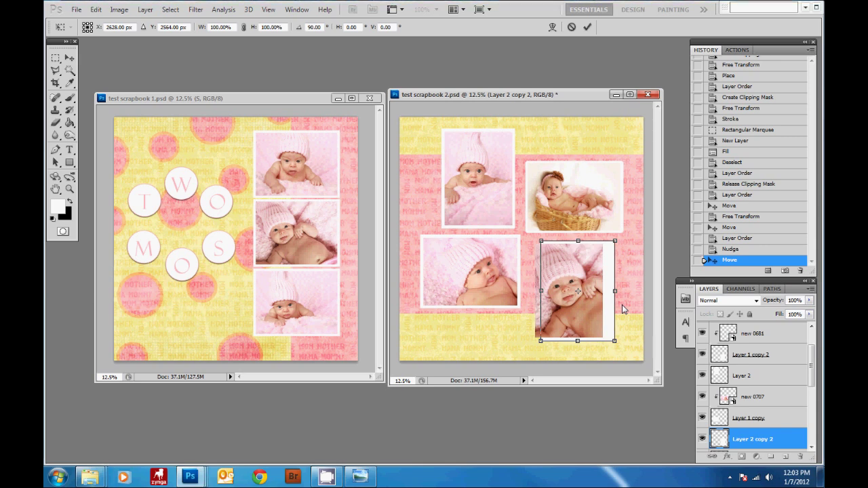
{"action": "key", "text": "Return"}
- Nudge the portrait frame copy left to form an even white border around the lower right photo
{"action": "key", "text": "Left"}
{"action": "key", "text": "Left"}
{"action": "key", "text": "Left"}
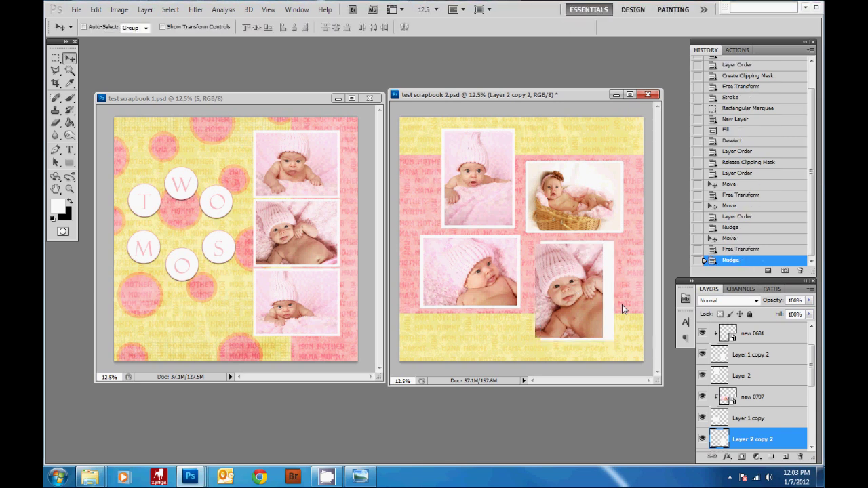
{"action": "key", "text": "Left"}
{"action": "key", "text": "Left"}
{"action": "key", "text": "Left"}
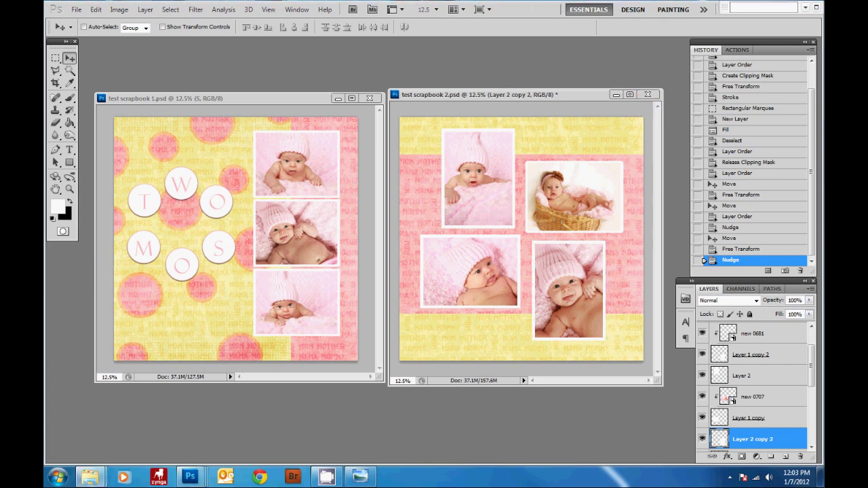
- Place the yellow flower, slightly scaled down, half off the second page's left edge, and move its layer directly above new 0707
{"action": "left_click_drag", "start_coordinate": [409, 244], "coordinate": [475, 247]}
{"action": "left_click_drag", "start_coordinate": [547, 243], "coordinate": [428, 228]}
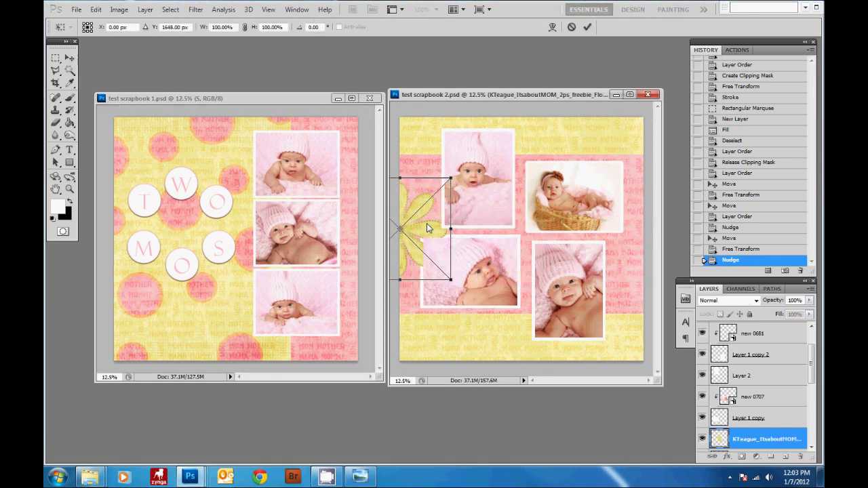
{"action": "left_click_drag", "start_coordinate": [451, 179], "coordinate": [448, 181]}
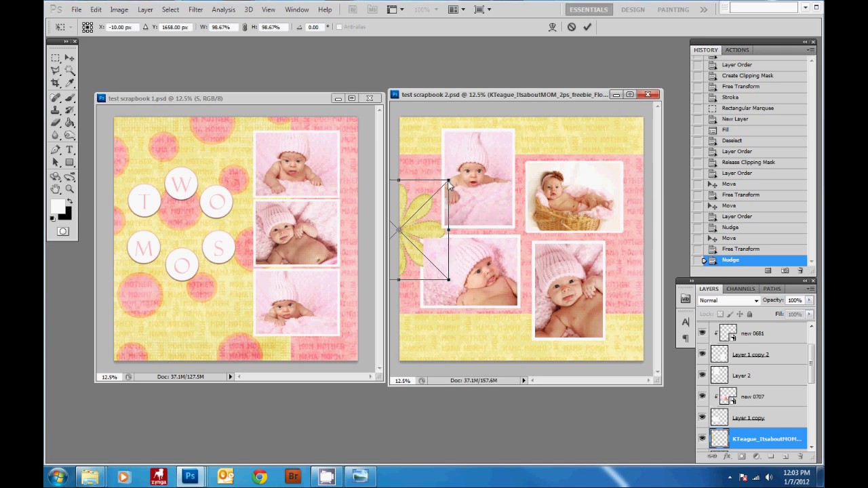
{"action": "key", "text": "Return"}
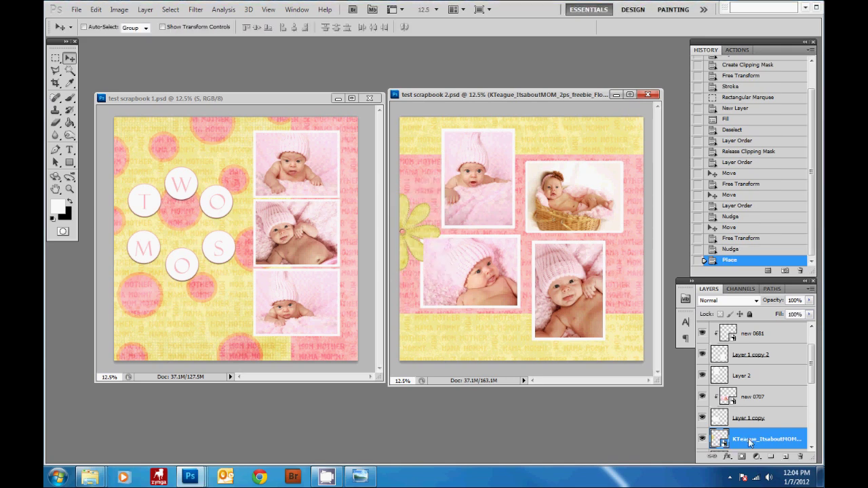
{"action": "left_click_drag", "start_coordinate": [770, 439], "coordinate": [767, 396]}
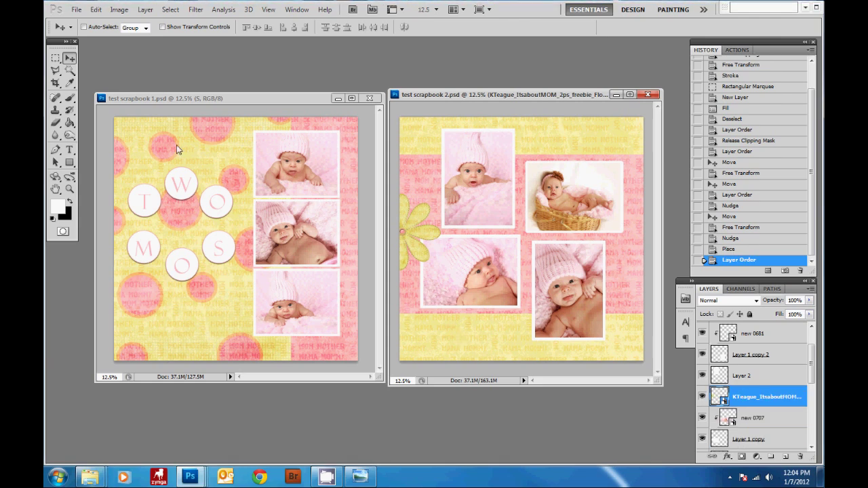
- Set up a copy of the second page for saving as test scrapbook 2.jpg in JPEG format
{"action": "left_click", "coordinate": [76, 9]}
{"action": "left_click", "coordinate": [77, 11]}
{"action": "left_click", "coordinate": [76, 11]}
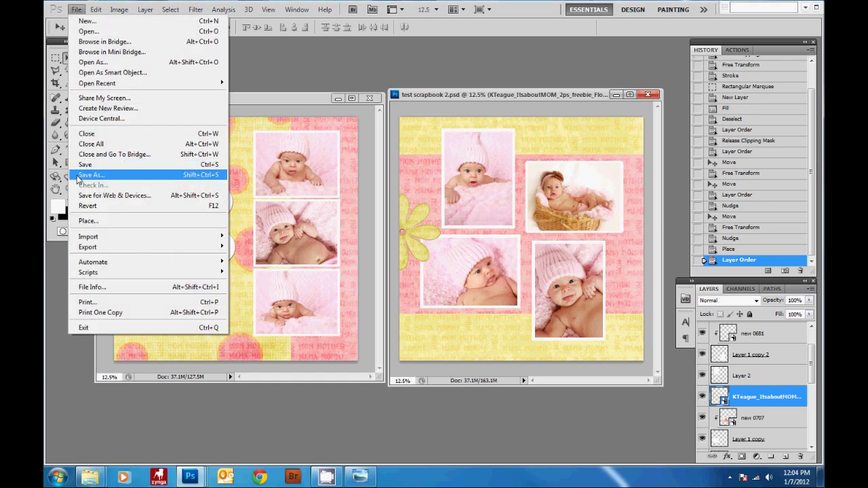
{"action": "left_click", "coordinate": [115, 171]}
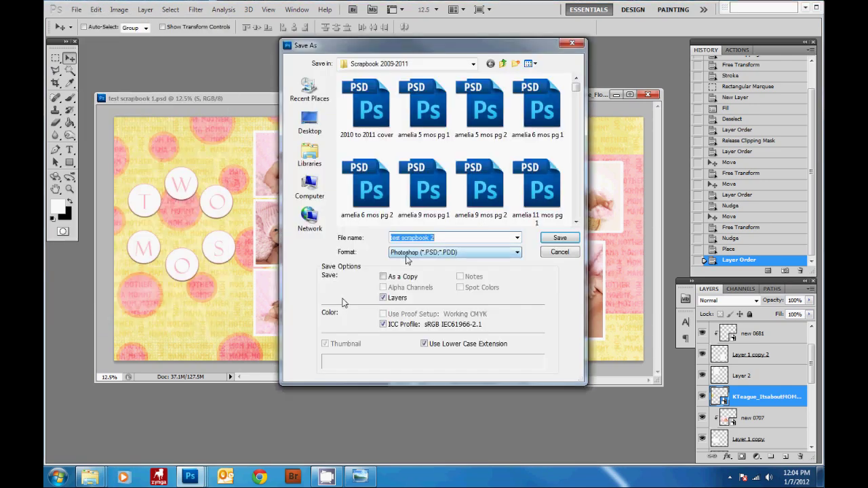
{"action": "left_click", "coordinate": [404, 259]}
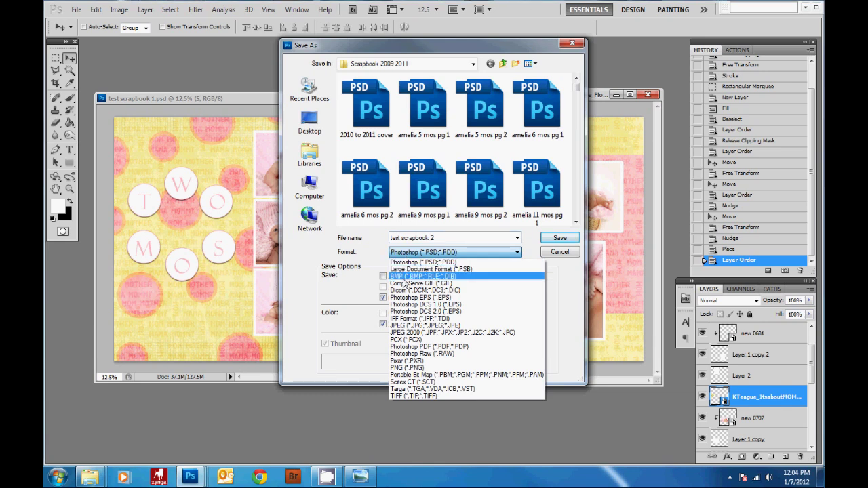
{"action": "left_click", "coordinate": [424, 326]}
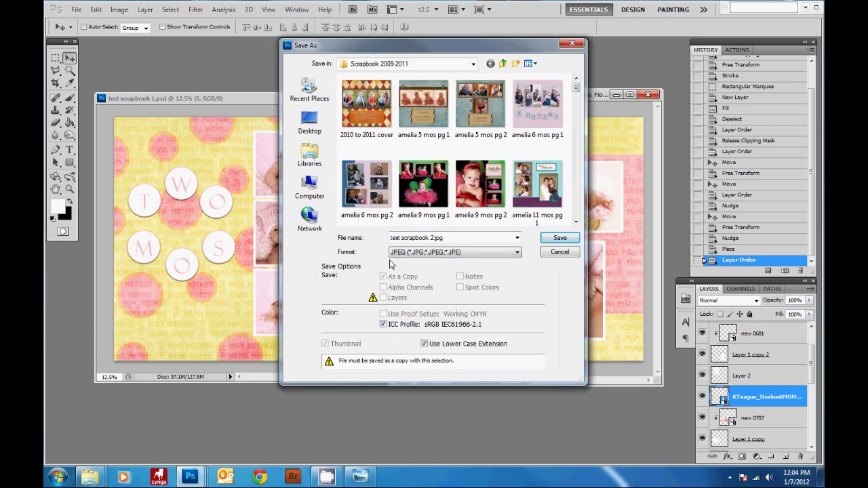